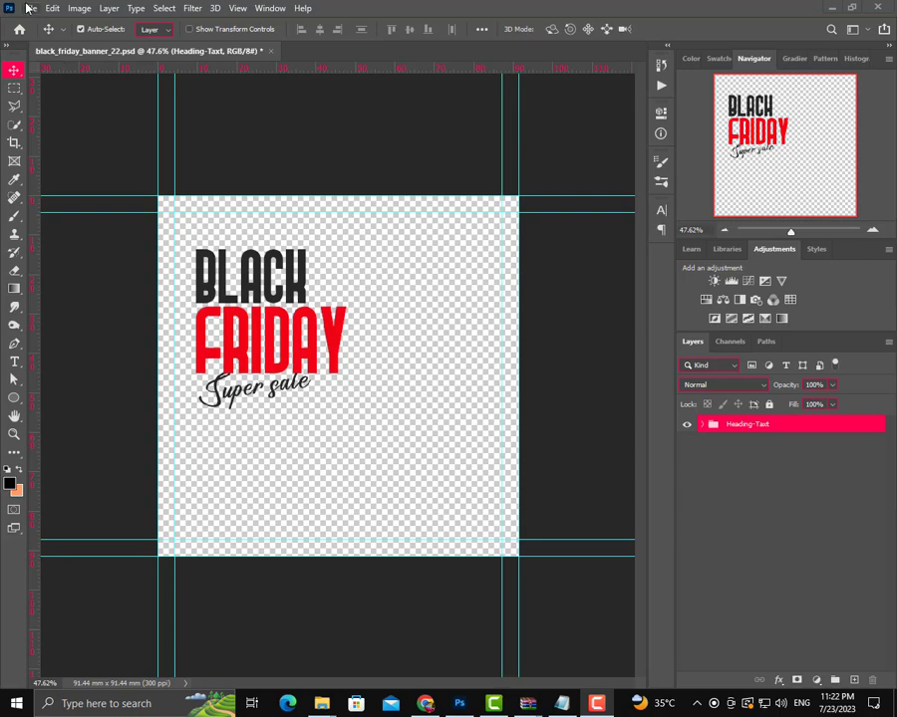
Create a new 1080 × 1080 px white document and unlock its Background layer into Layer 0.
{"action": "left_click", "coordinate": [33, 9]}
{"action": "left_click", "coordinate": [40, 22]}
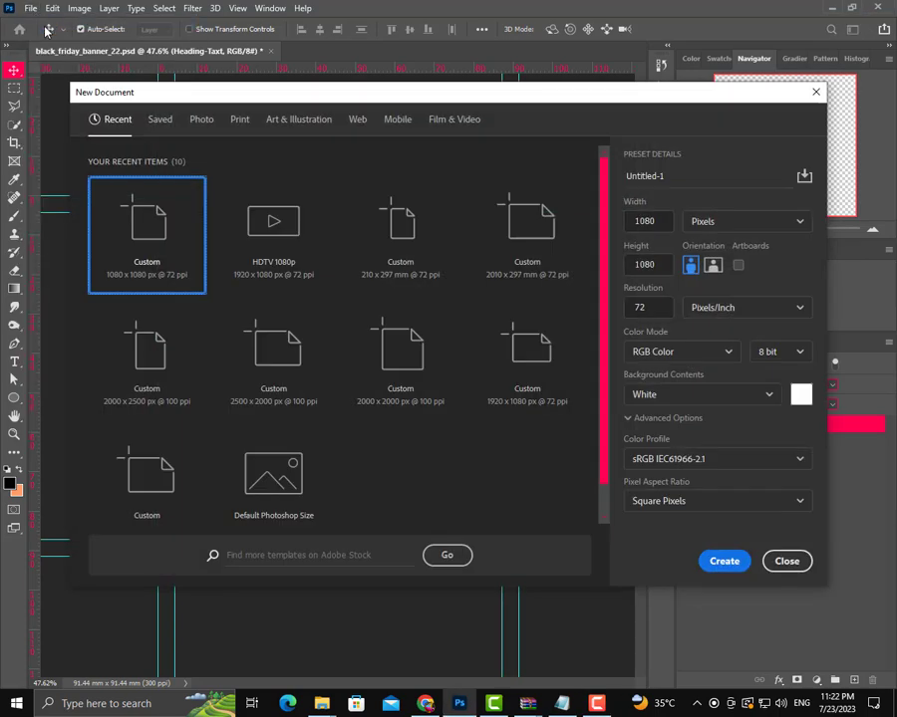
{"action": "left_click", "coordinate": [661, 225]}
{"action": "key", "text": "Tab"}
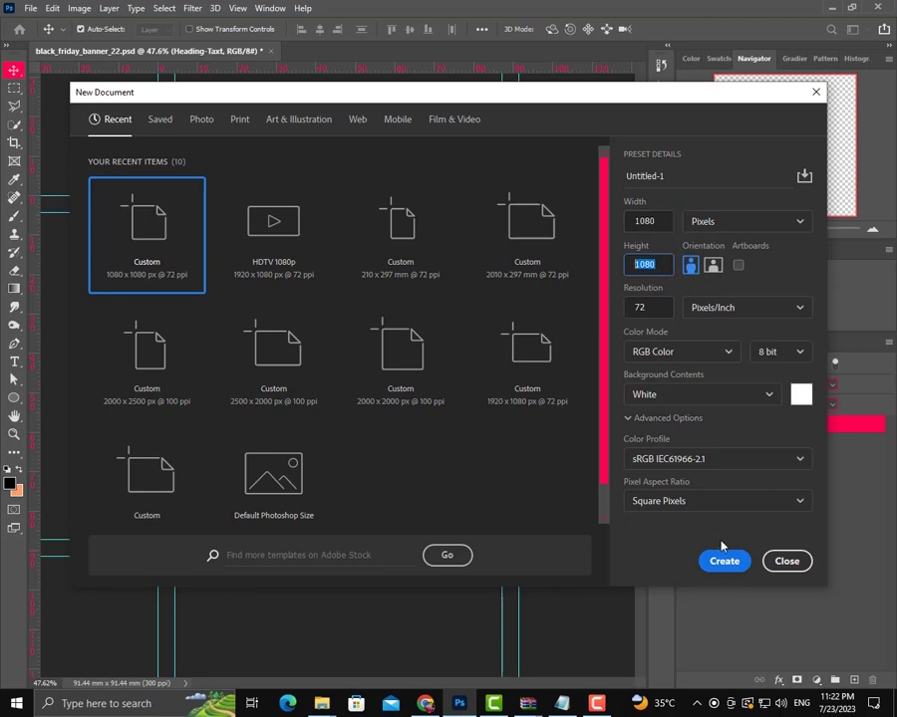
{"action": "left_click", "coordinate": [725, 560]}
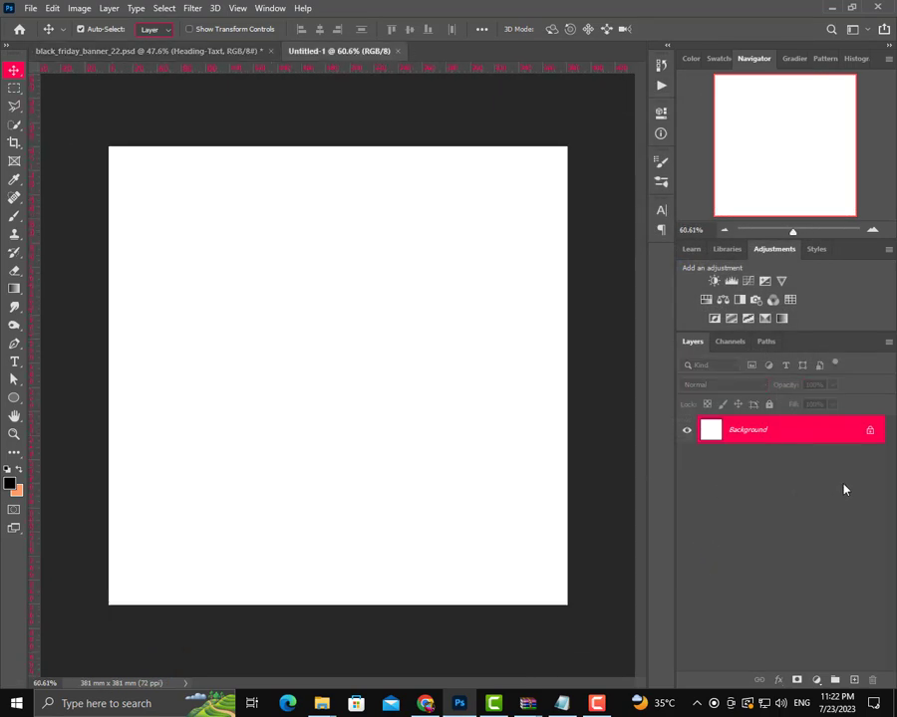
{"action": "left_click", "coordinate": [870, 435]}
Draw an exact 50 × 50 px black square on a new Rectangle 1 layer.
{"action": "right_click", "coordinate": [14, 397]}
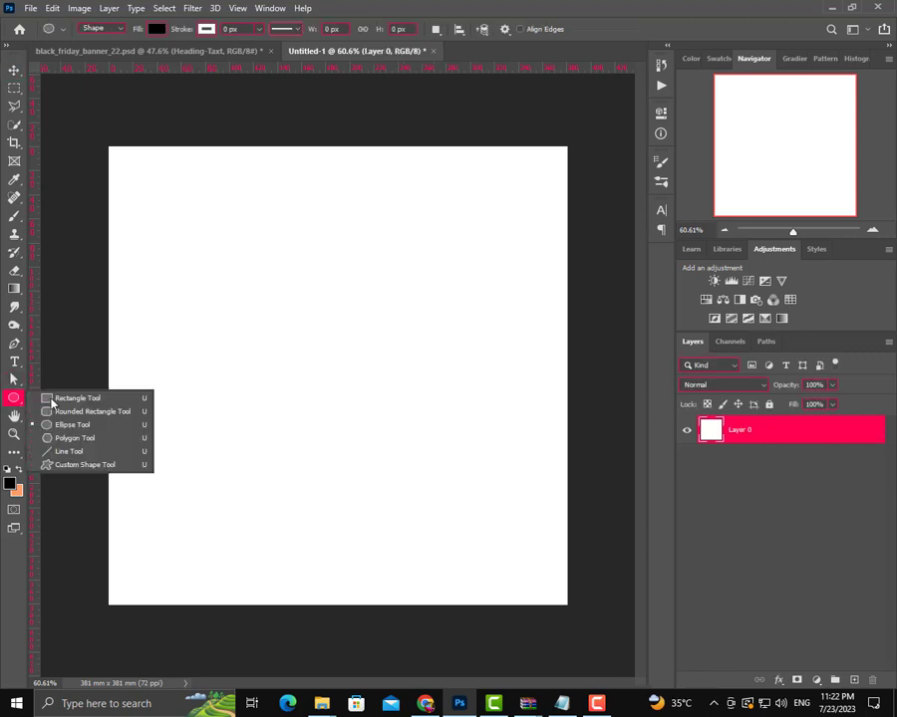
{"action": "left_click", "coordinate": [52, 399]}
{"action": "left_click", "coordinate": [307, 379]}
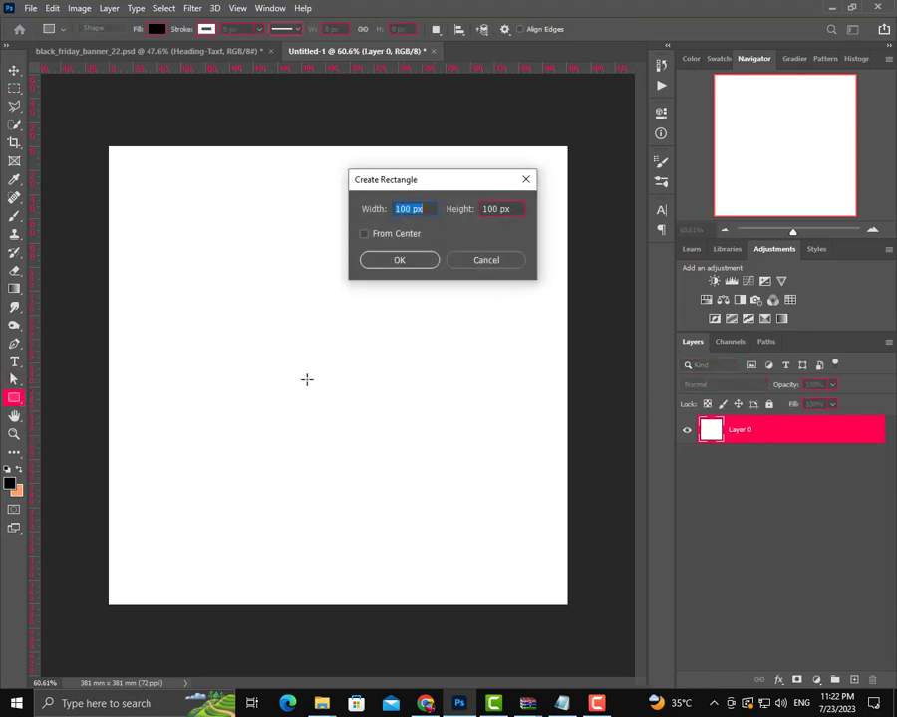
{"action": "left_click", "coordinate": [406, 209]}
{"action": "left_click_drag", "start_coordinate": [409, 209], "coordinate": [346, 225]}
{"action": "type", "text": "5"}
{"action": "left_click_drag", "start_coordinate": [497, 208], "coordinate": [459, 213]}
{"action": "type", "text": "5"}
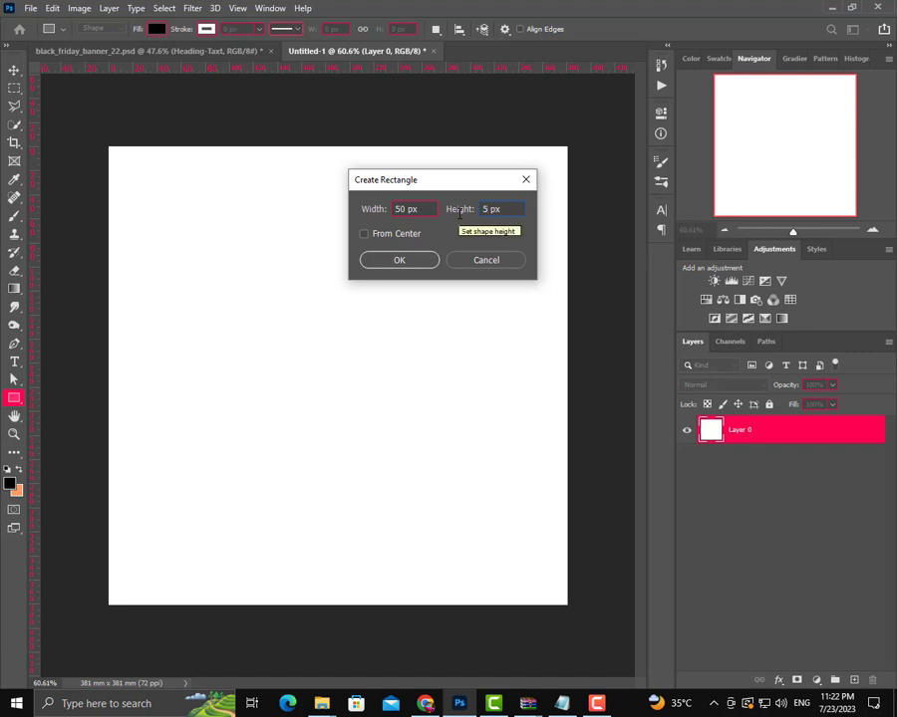
{"action": "type", "text": "0"}
{"action": "key", "text": "Return"}
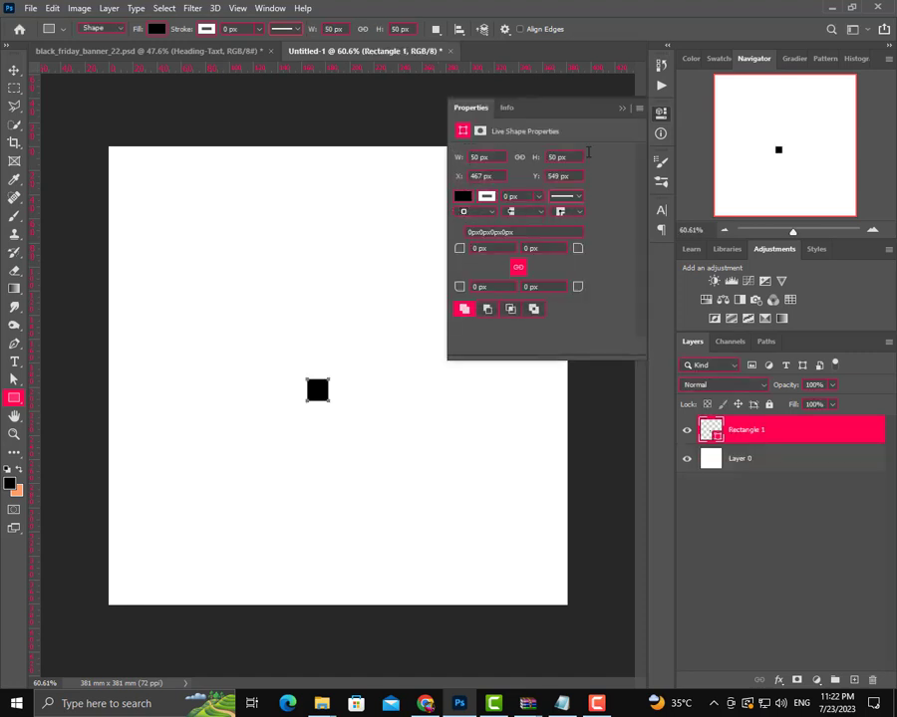
{"action": "left_click", "coordinate": [622, 107]}
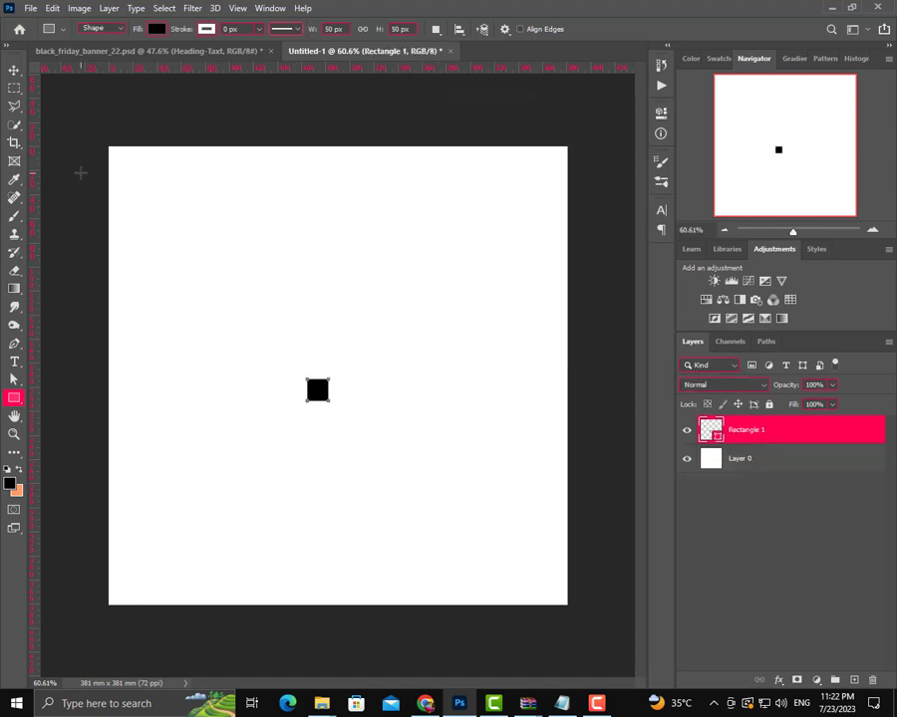
Move the square to the top-left corner and drag guides to the canvas edges and the square's edges.
{"action": "key", "text": "v"}
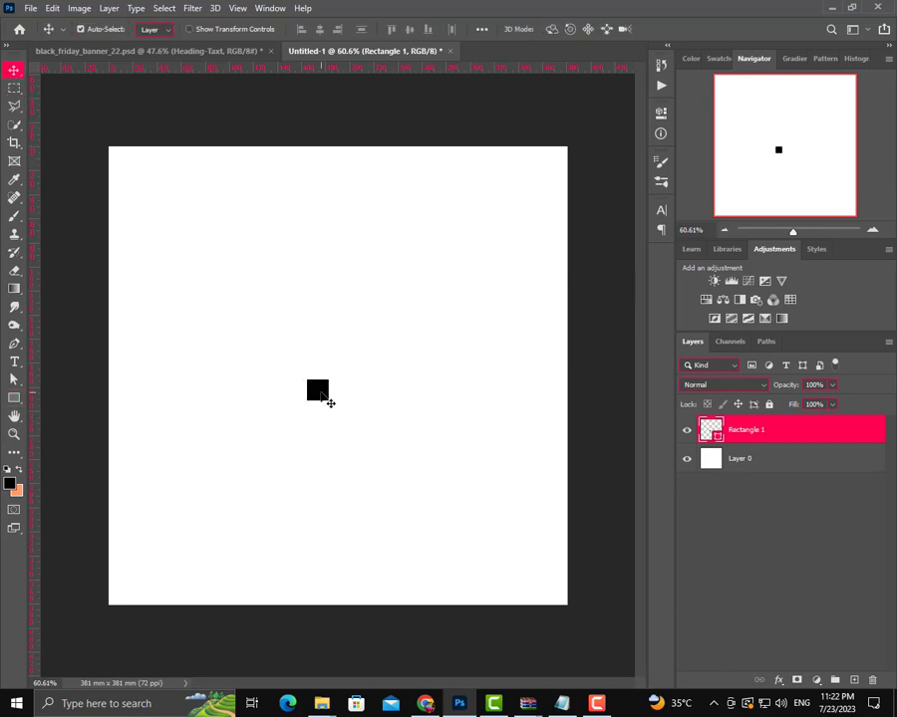
{"action": "left_click_drag", "start_coordinate": [324, 393], "coordinate": [125, 164]}
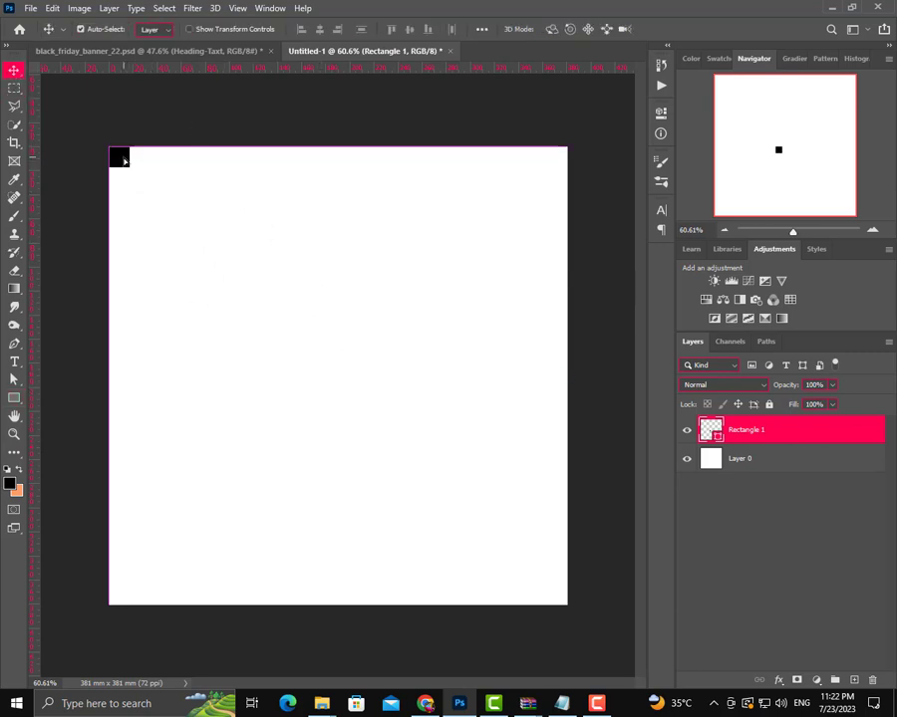
{"action": "left_click_drag", "start_coordinate": [165, 70], "coordinate": [160, 147]}
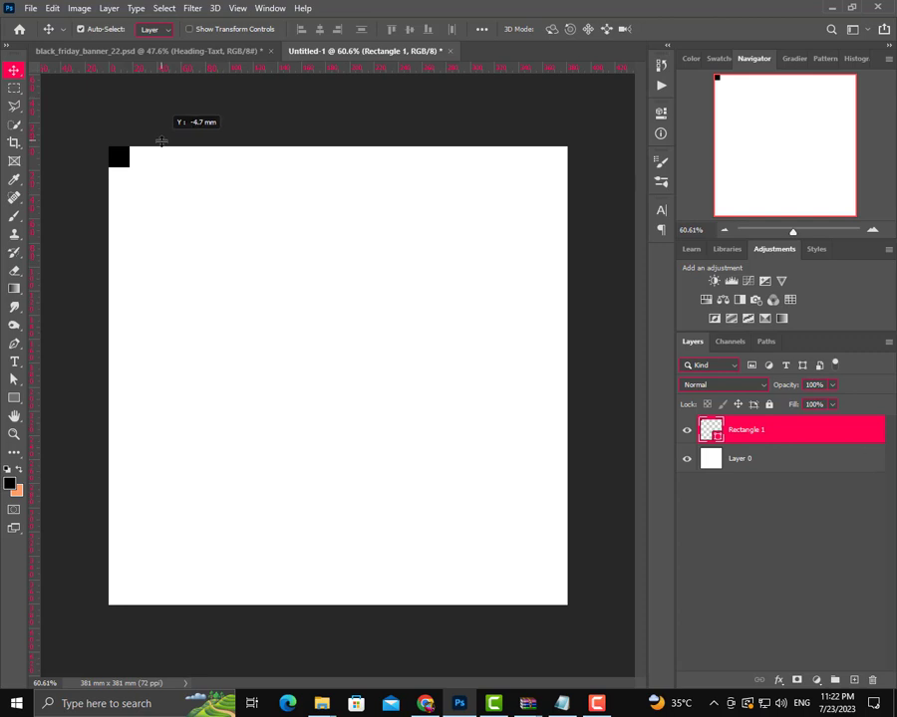
{"action": "left_click_drag", "start_coordinate": [179, 71], "coordinate": [176, 166]}
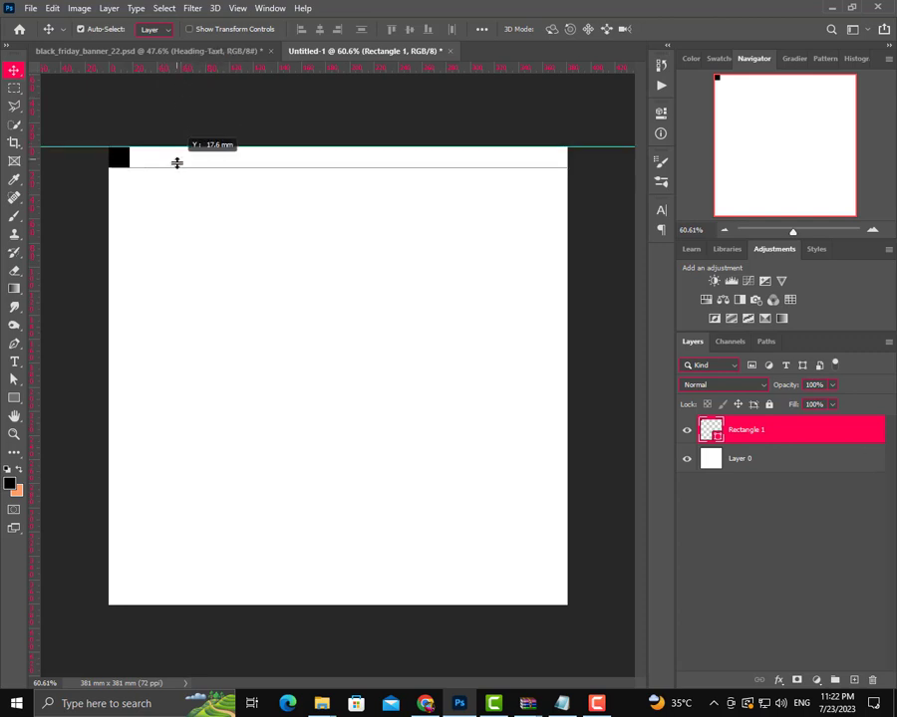
{"action": "left_click_drag", "start_coordinate": [33, 149], "coordinate": [110, 177]}
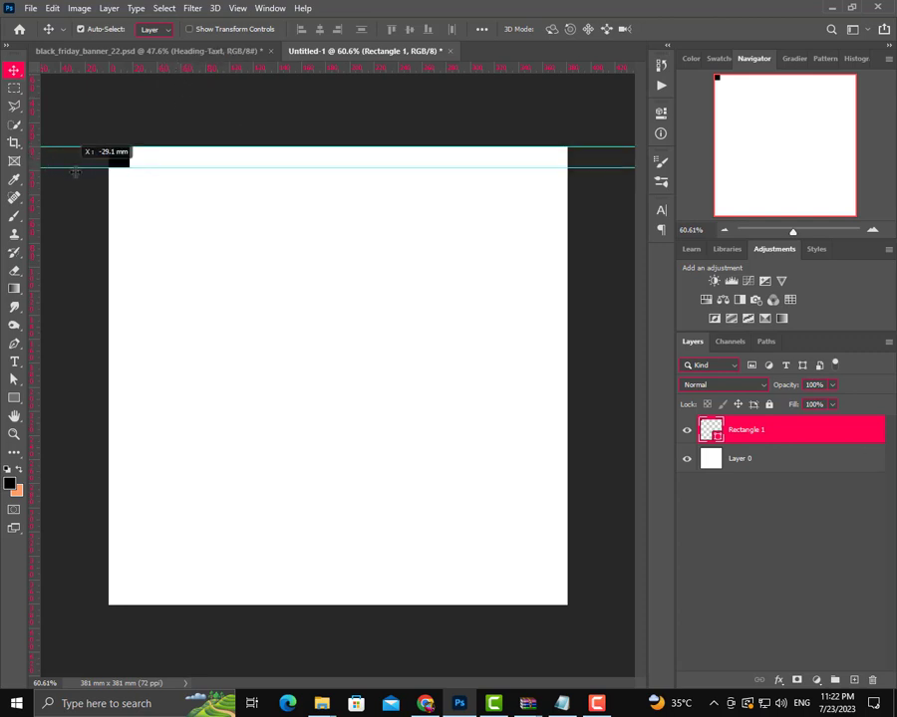
{"action": "mouse_move", "coordinate": [33, 157]}
{"action": "left_mouse_down"}
{"action": "mouse_move", "coordinate": [129, 182]}
{"action": "mouse_move", "coordinate": [146, 160]}
{"action": "mouse_move", "coordinate": [573, 160]}
{"action": "left_mouse_up"}
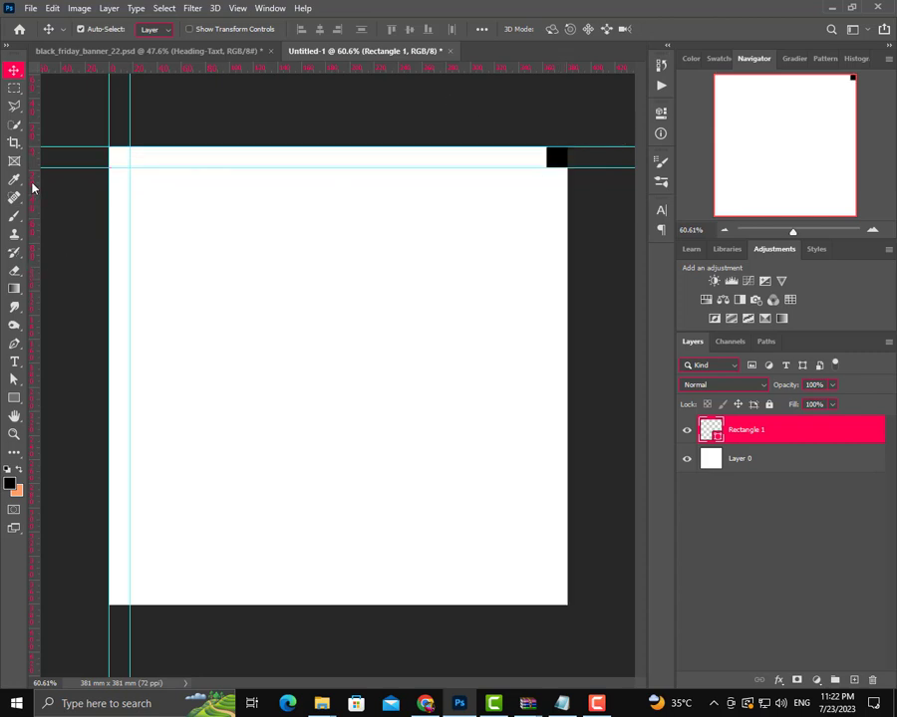
{"action": "left_click_drag", "start_coordinate": [32, 186], "coordinate": [568, 261]}
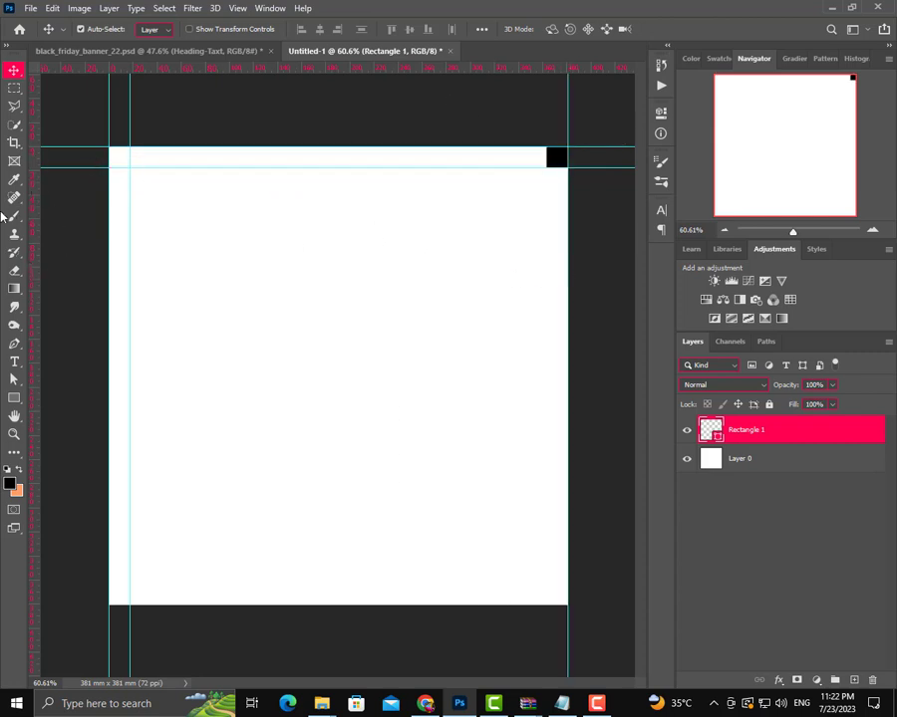
{"action": "left_click_drag", "start_coordinate": [29, 184], "coordinate": [547, 209]}
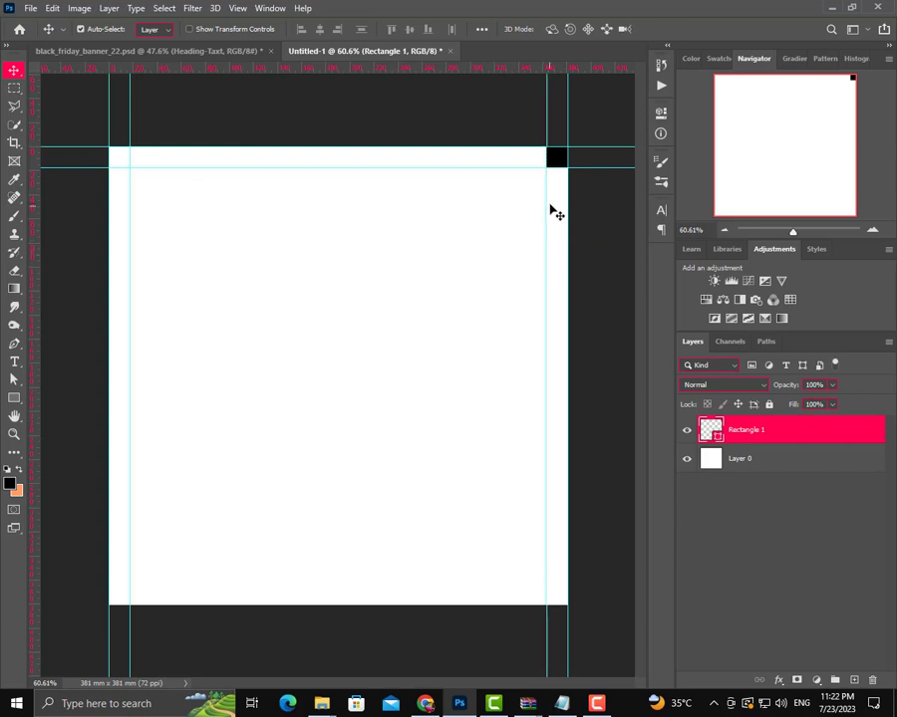
Move the square to the bottom-right corner, add the bottom margin guides, then delete Rectangle 1.
{"action": "left_click_drag", "start_coordinate": [560, 168], "coordinate": [558, 594]}
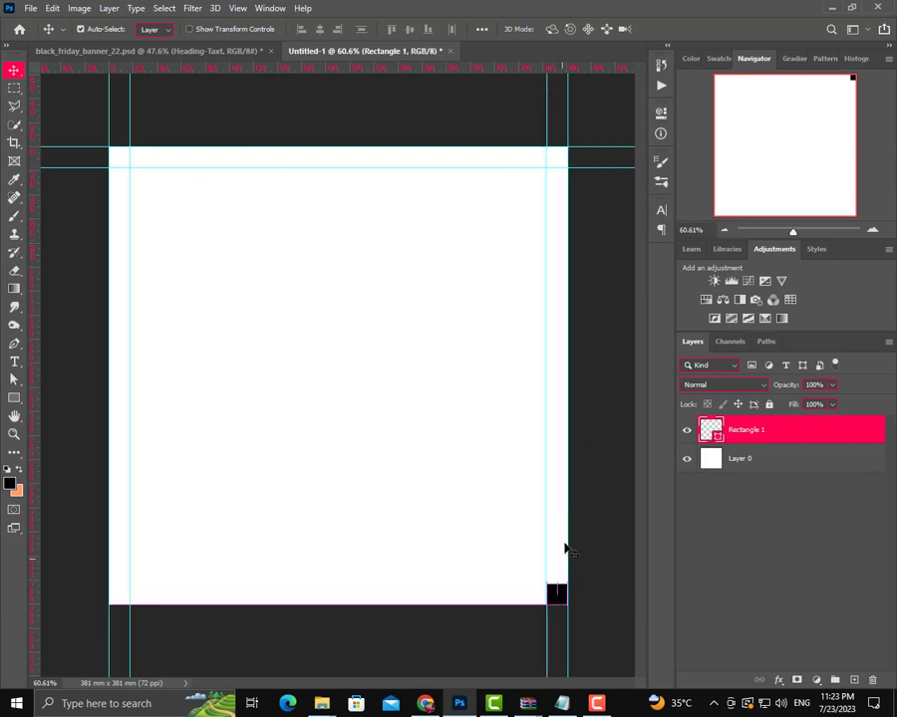
{"action": "left_click_drag", "start_coordinate": [504, 68], "coordinate": [520, 604]}
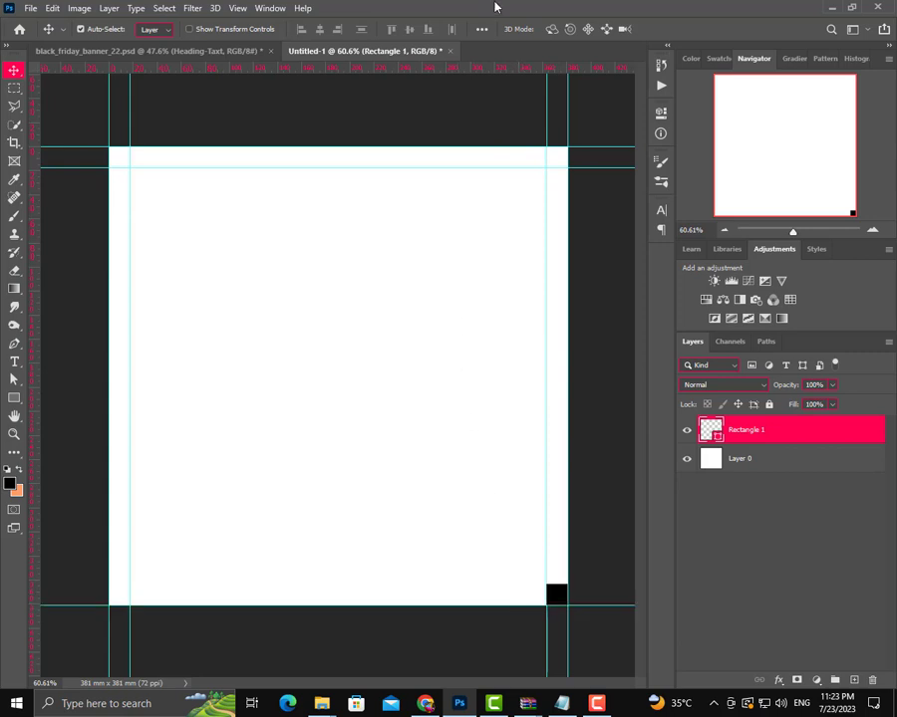
{"action": "left_click_drag", "start_coordinate": [521, 75], "coordinate": [535, 584]}
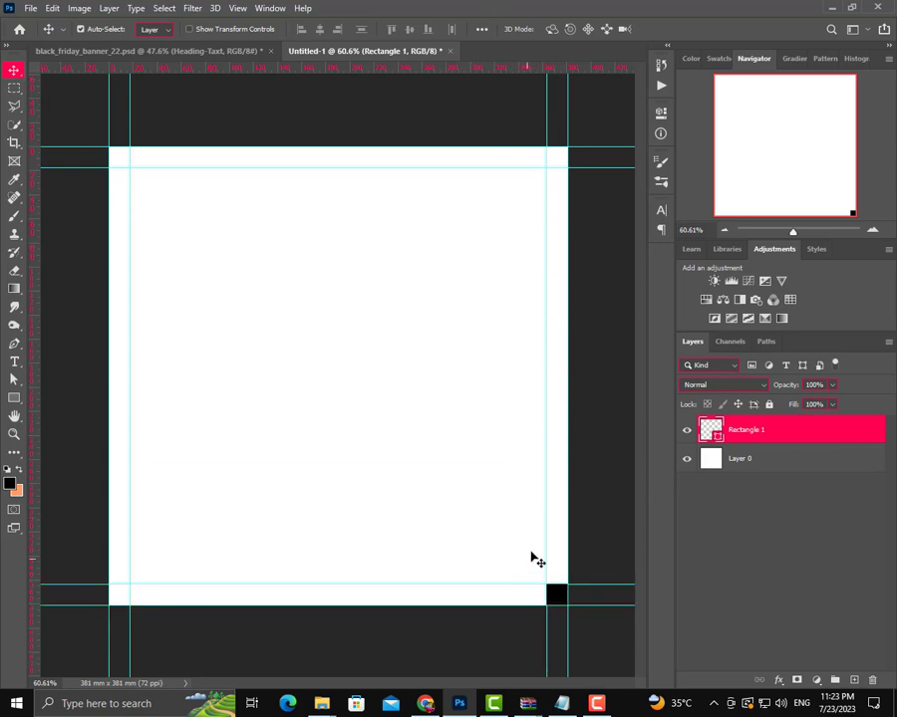
{"action": "left_click", "coordinate": [686, 430]}
{"action": "left_click_drag", "start_coordinate": [807, 432], "coordinate": [876, 679]}
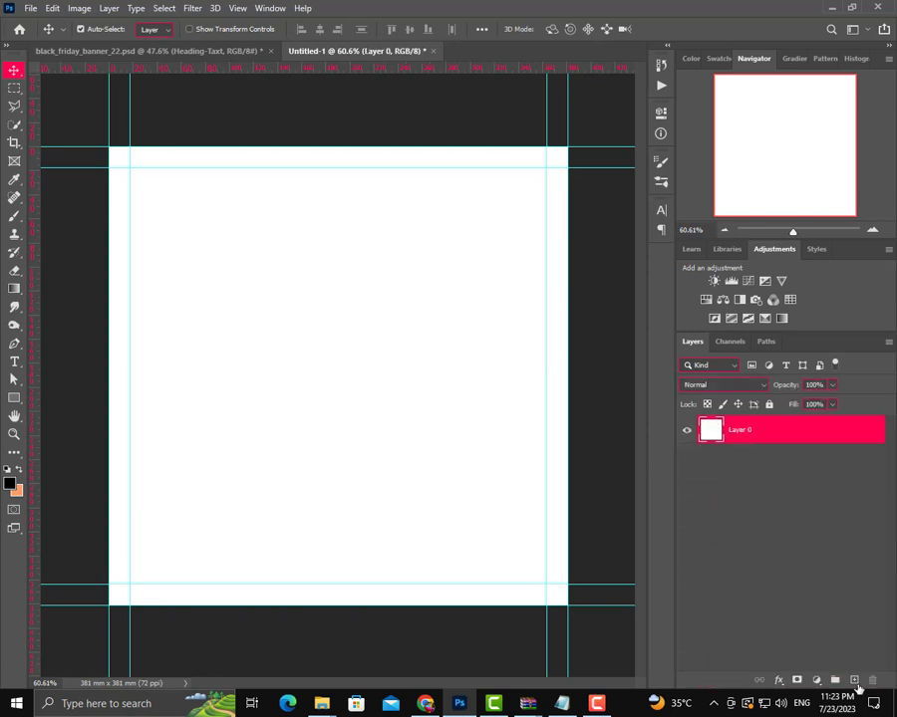
Add a Gradient Fill layer using the dark-to-bright red preset with Reverse checked.
{"action": "left_click", "coordinate": [815, 679]}
{"action": "left_click", "coordinate": [809, 450]}
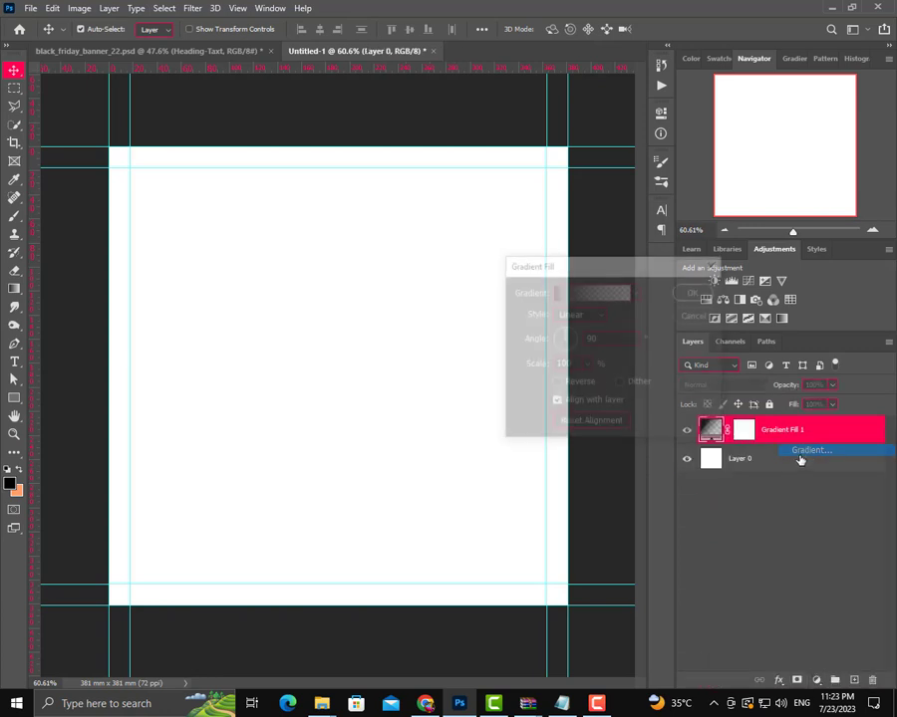
{"action": "left_click", "coordinate": [591, 296]}
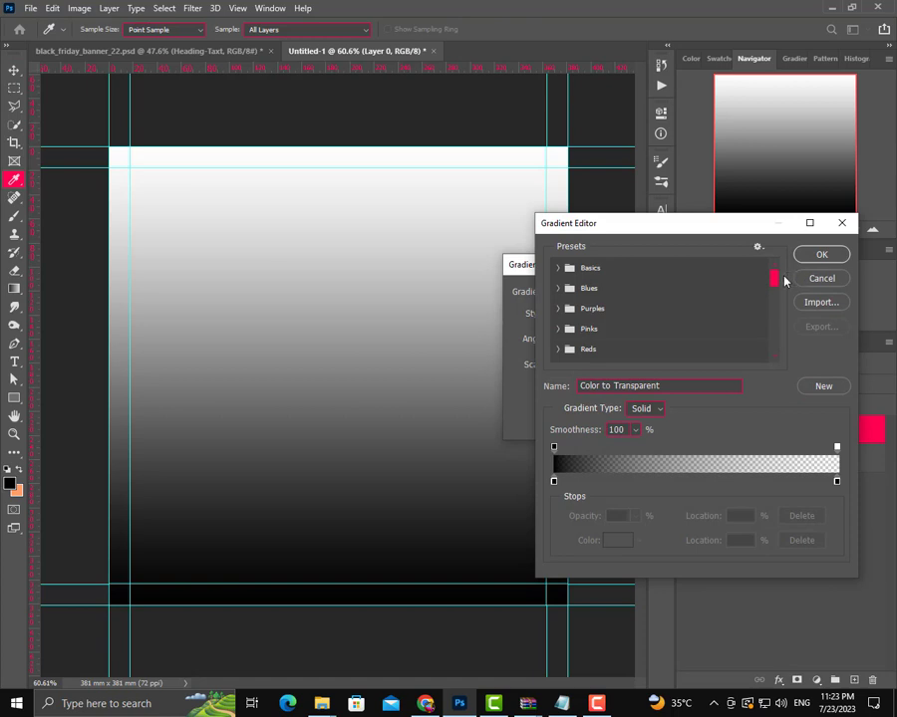
{"action": "left_click_drag", "start_coordinate": [773, 289], "coordinate": [770, 385]}
{"action": "left_click", "coordinate": [673, 351]}
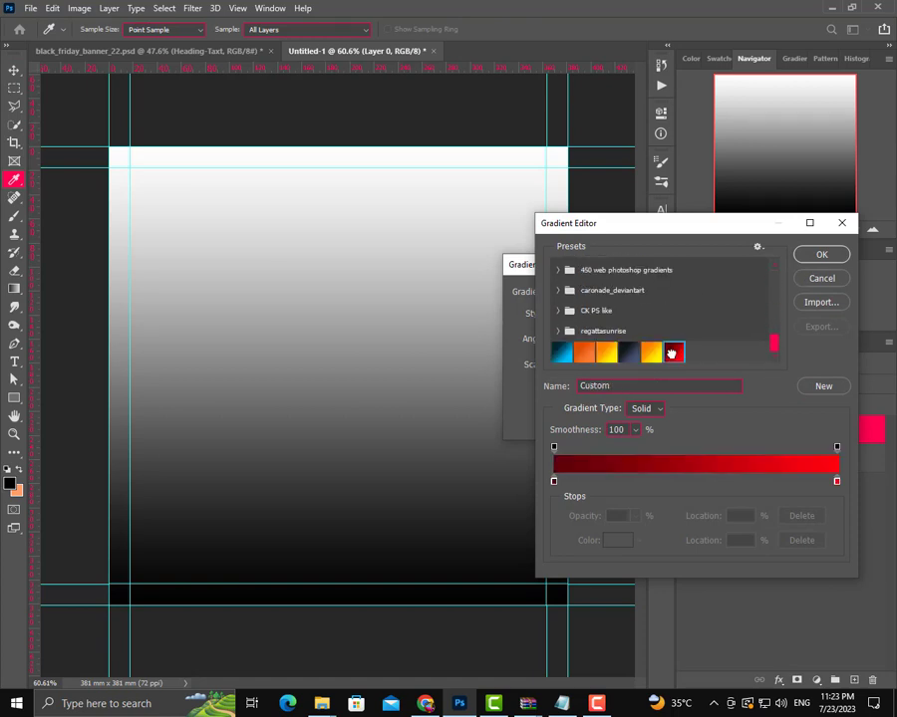
{"action": "left_click", "coordinate": [819, 254]}
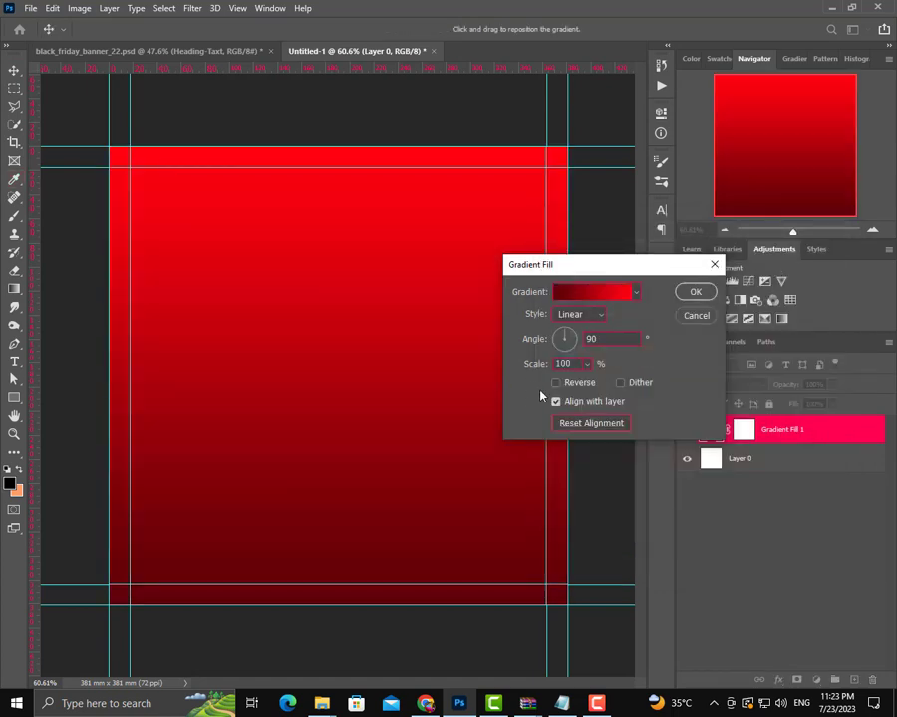
{"action": "left_click", "coordinate": [582, 387]}
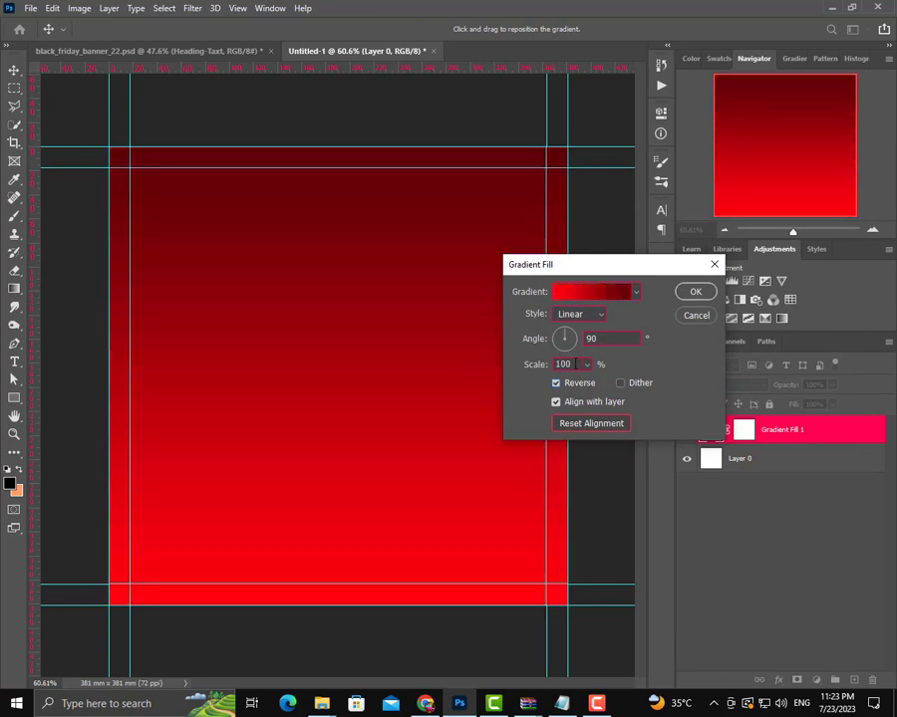
Make the gradient Radial at 190% scale, confirm it, and drag the Texture image onto the banner.
{"action": "type", "text": "1"}
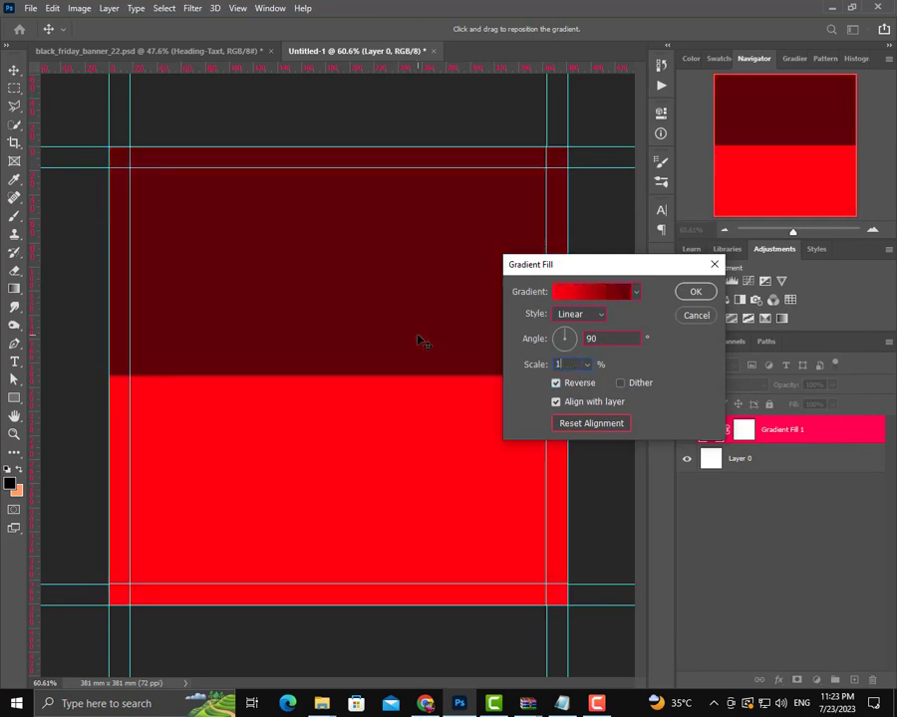
{"action": "type", "text": "6"}
{"action": "key", "text": "BackSpace"}
{"action": "type", "text": "5"}
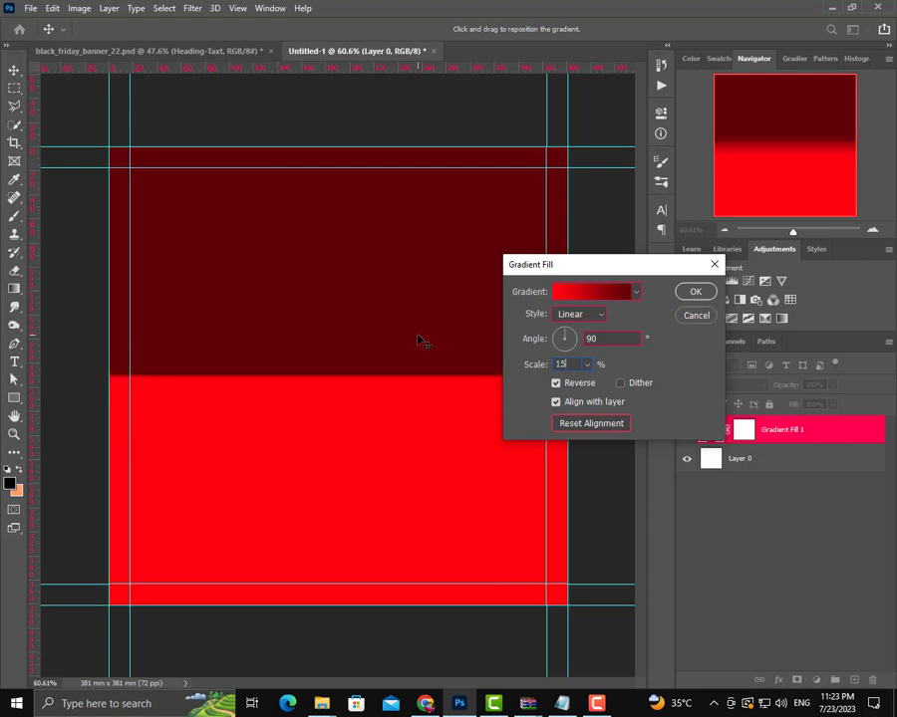
{"action": "type", "text": "0"}
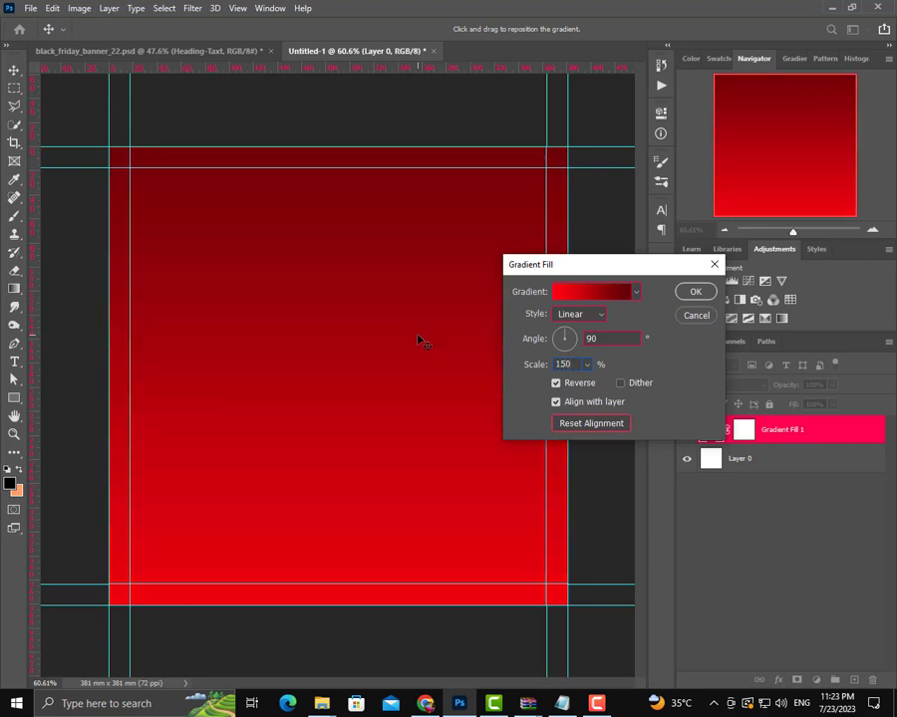
{"action": "left_click", "coordinate": [578, 313]}
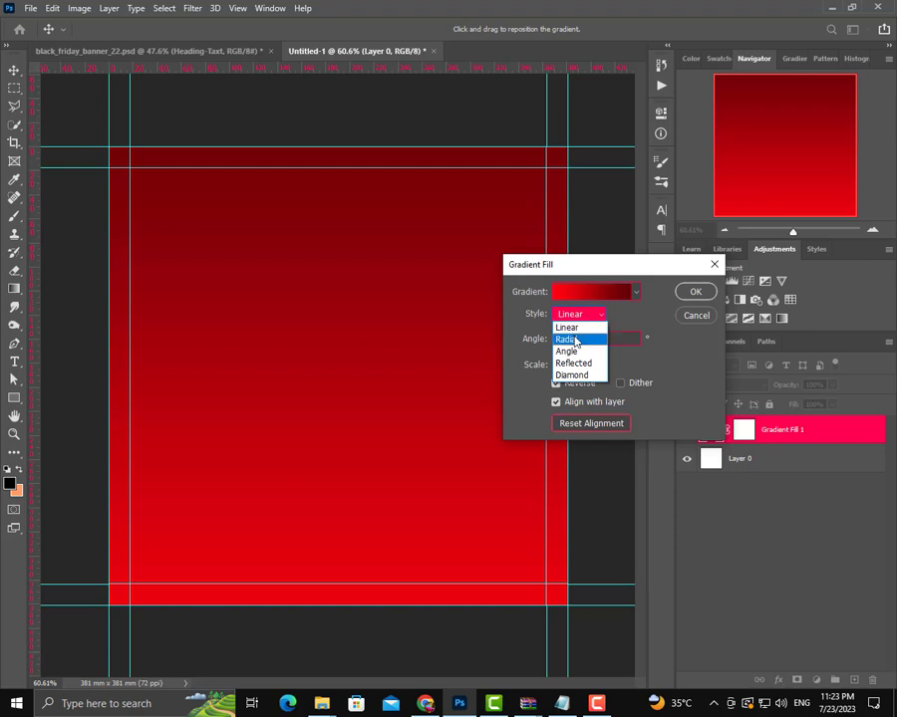
{"action": "left_click", "coordinate": [575, 339]}
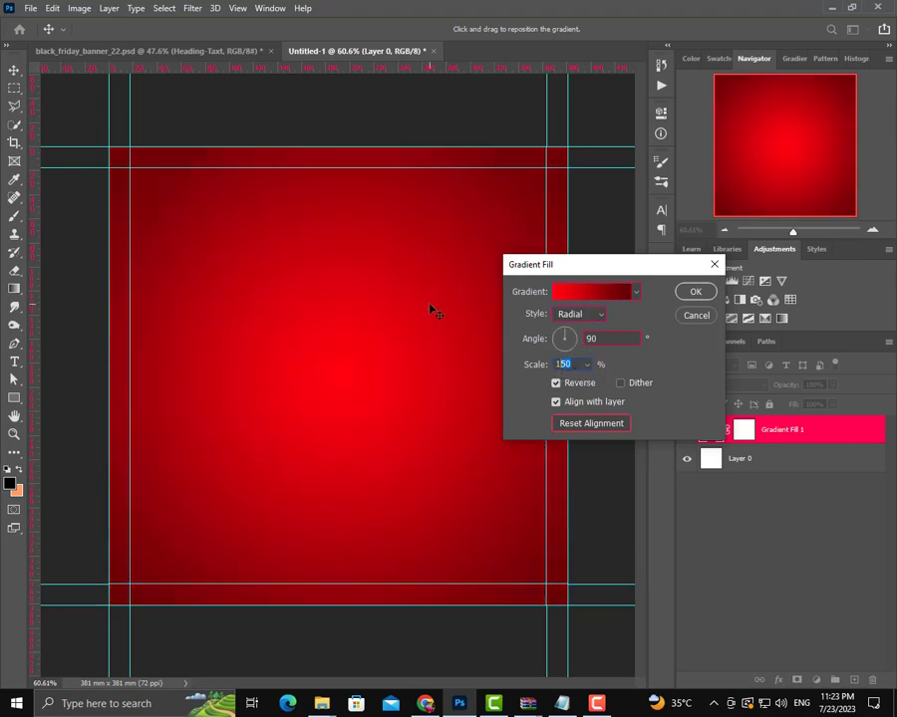
{"action": "type", "text": "190"}
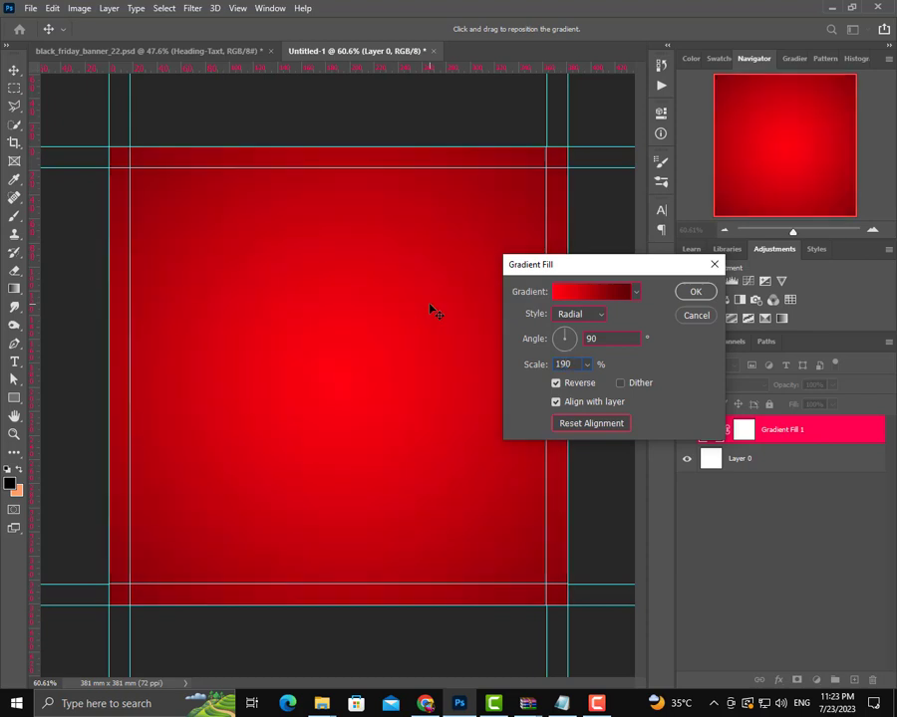
{"action": "left_click", "coordinate": [694, 293]}
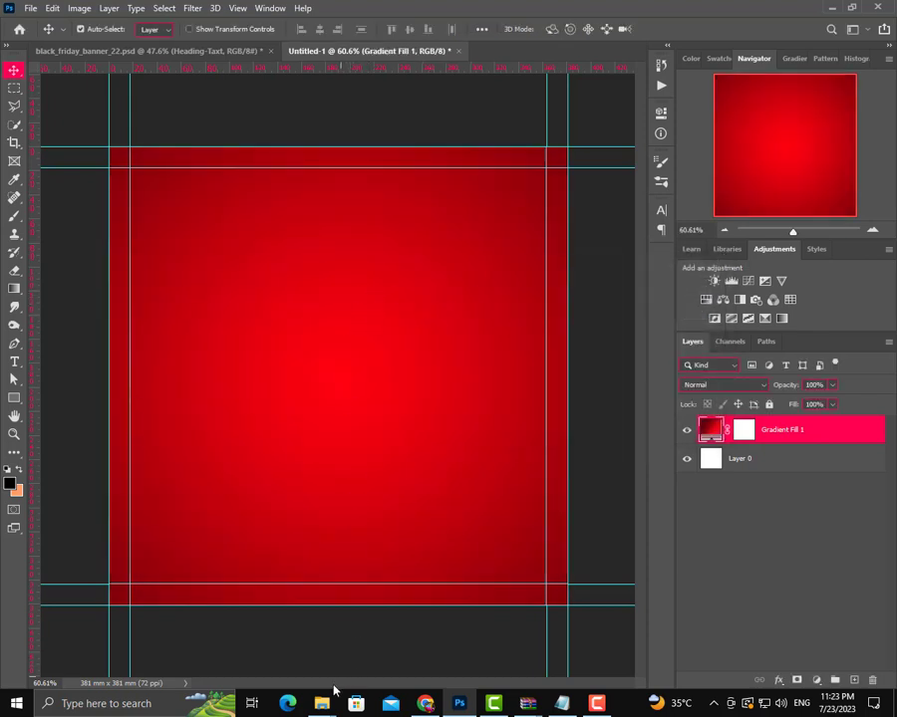
{"action": "mouse_move", "coordinate": [322, 703]}
{"action": "left_click", "coordinate": [407, 619]}
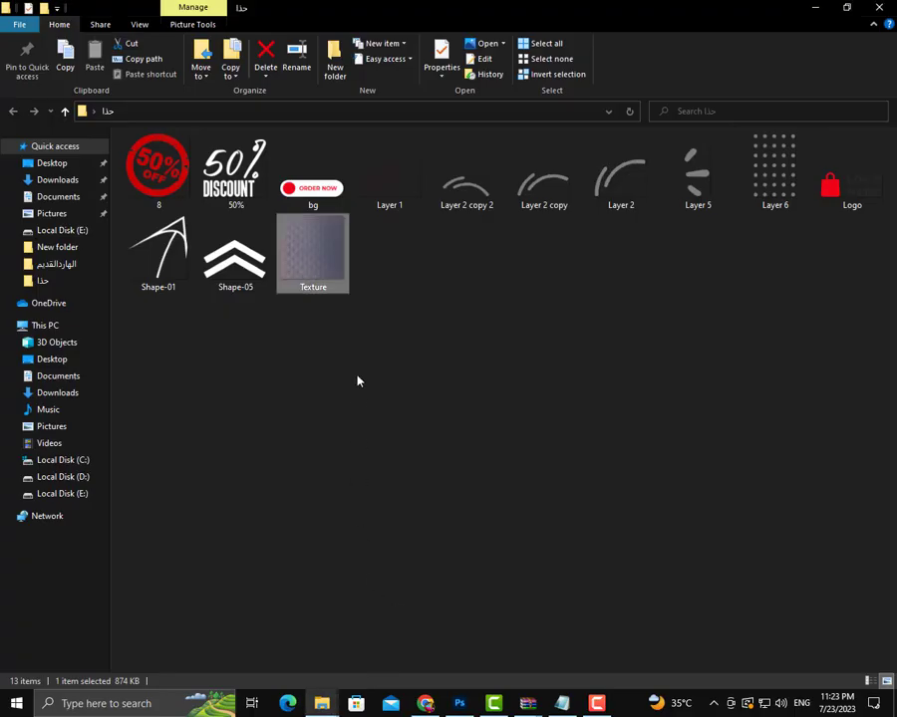
{"action": "left_click_drag", "start_coordinate": [324, 285], "coordinate": [359, 448]}
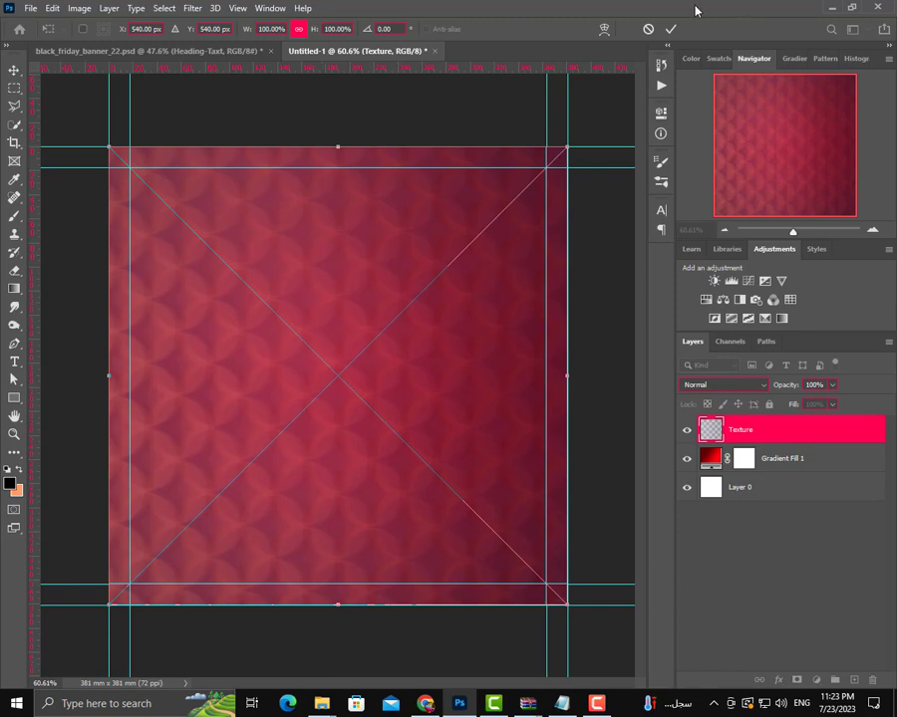
Commit the placed Texture layer and set its blend mode to Color Dodge.
{"action": "left_click", "coordinate": [670, 30]}
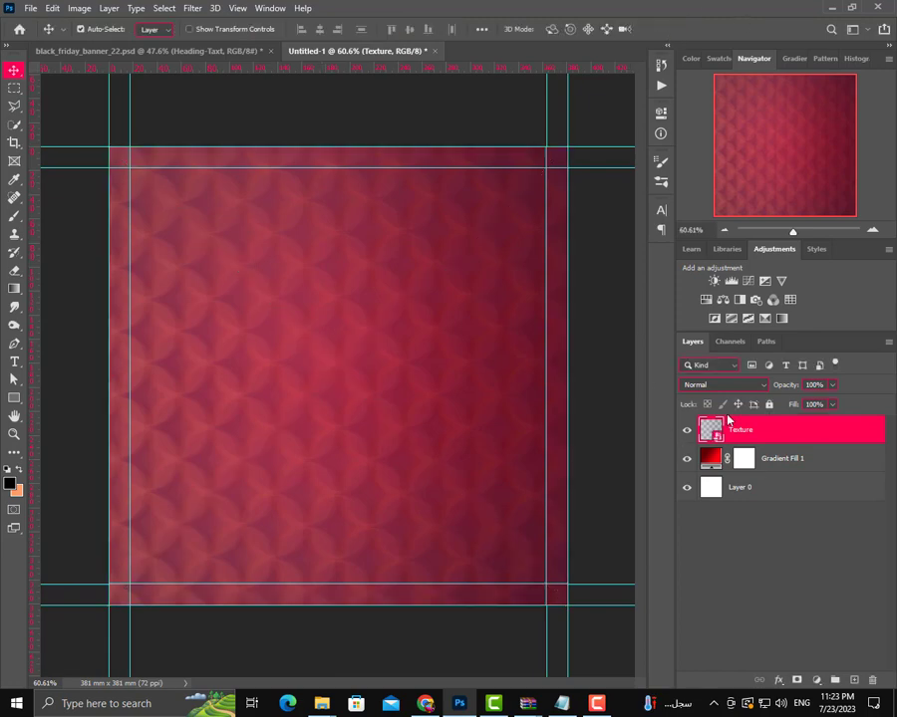
{"action": "left_click", "coordinate": [737, 390]}
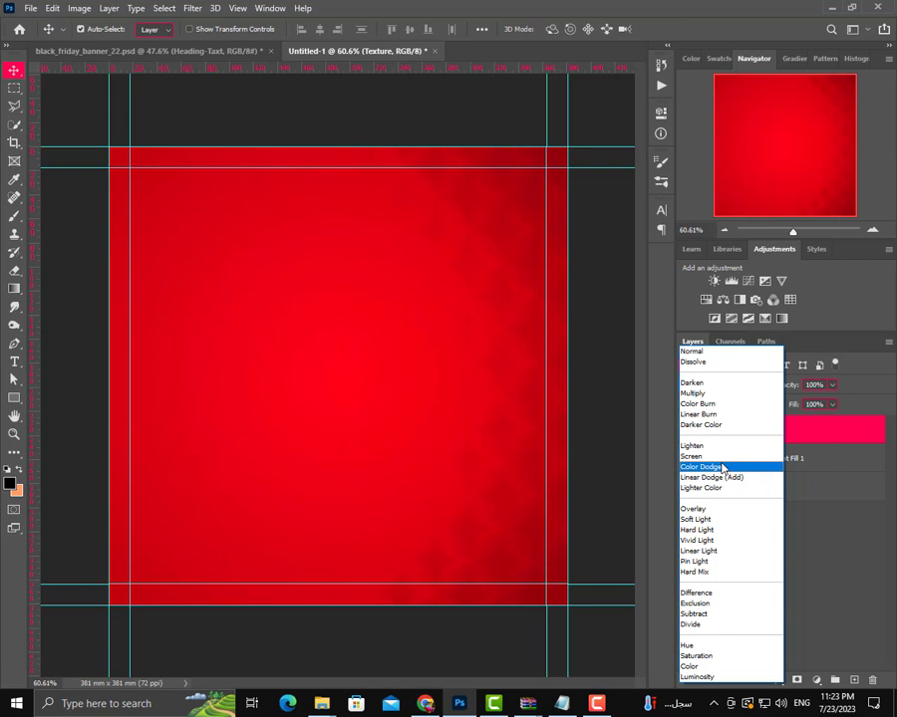
{"action": "left_click", "coordinate": [723, 467]}
{"action": "left_click", "coordinate": [14, 398]}
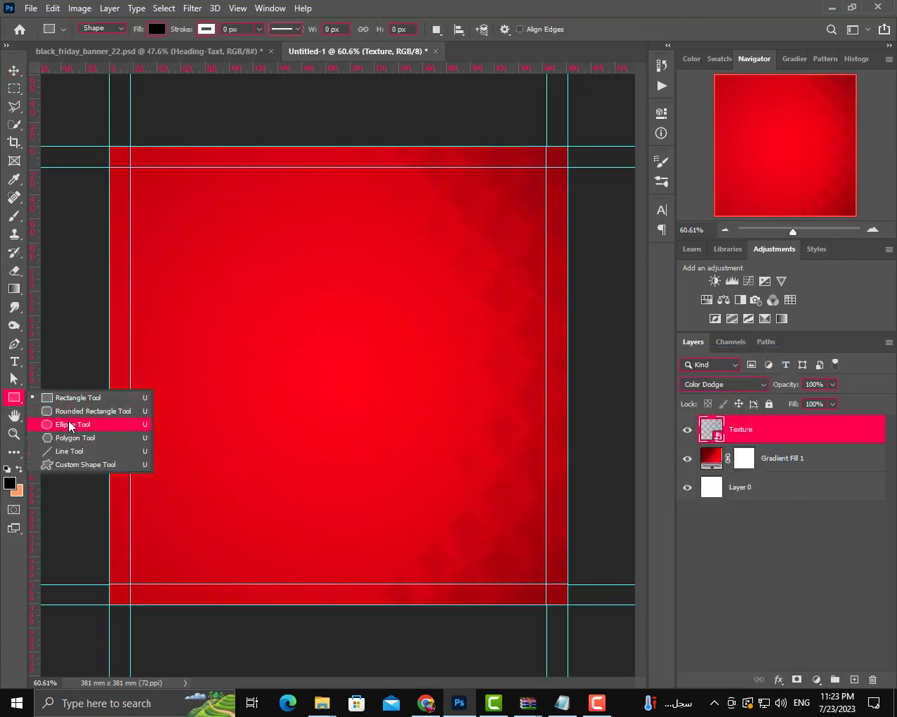
Draw a large white-filled Ellipse 1 circle and shift it up-left past the canvas corner.
{"action": "left_click", "coordinate": [70, 427]}
{"action": "left_click", "coordinate": [157, 29]}
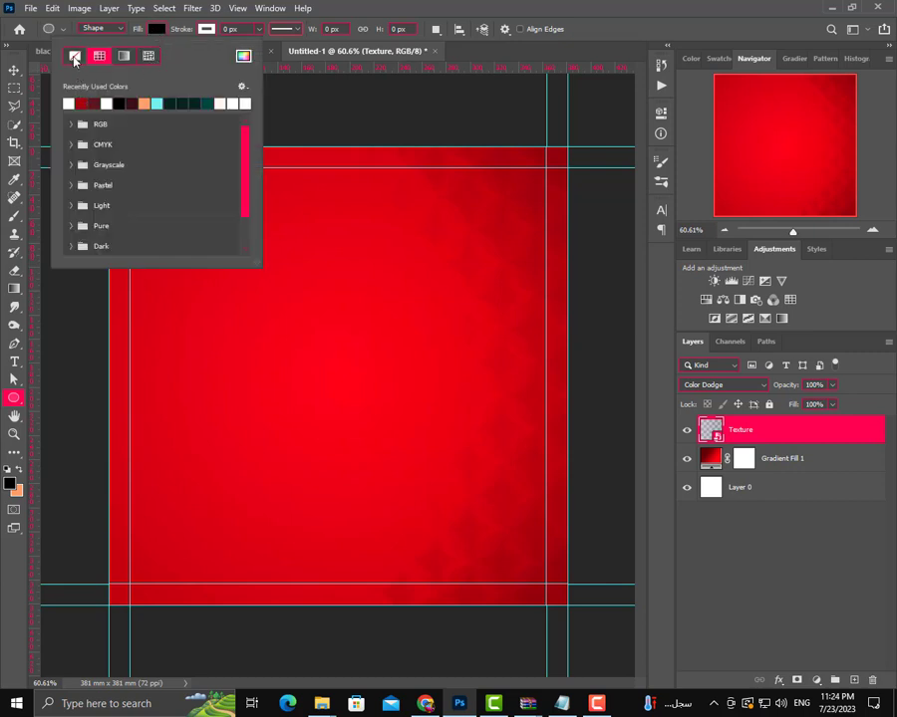
{"action": "left_click", "coordinate": [74, 101]}
{"action": "left_click", "coordinate": [648, 568]}
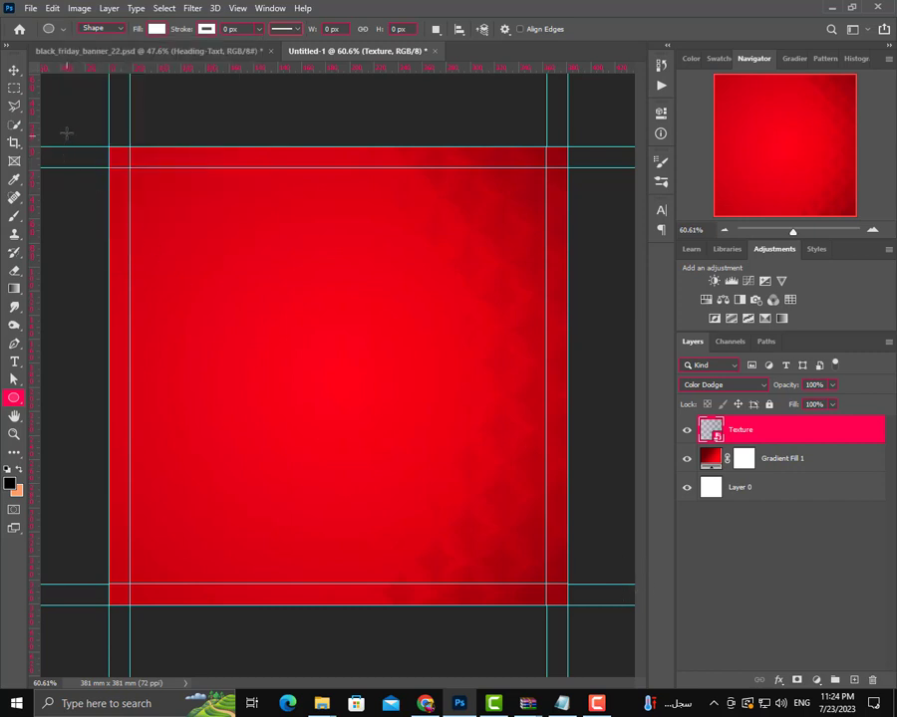
{"action": "mouse_move", "coordinate": [74, 144]}
{"action": "left_mouse_down"}
{"action": "mouse_move", "coordinate": [461, 515]}
{"action": "mouse_move", "coordinate": [463, 572]}
{"action": "mouse_move", "coordinate": [463, 545]}
{"action": "left_mouse_up"}
{"action": "left_click", "coordinate": [12, 71]}
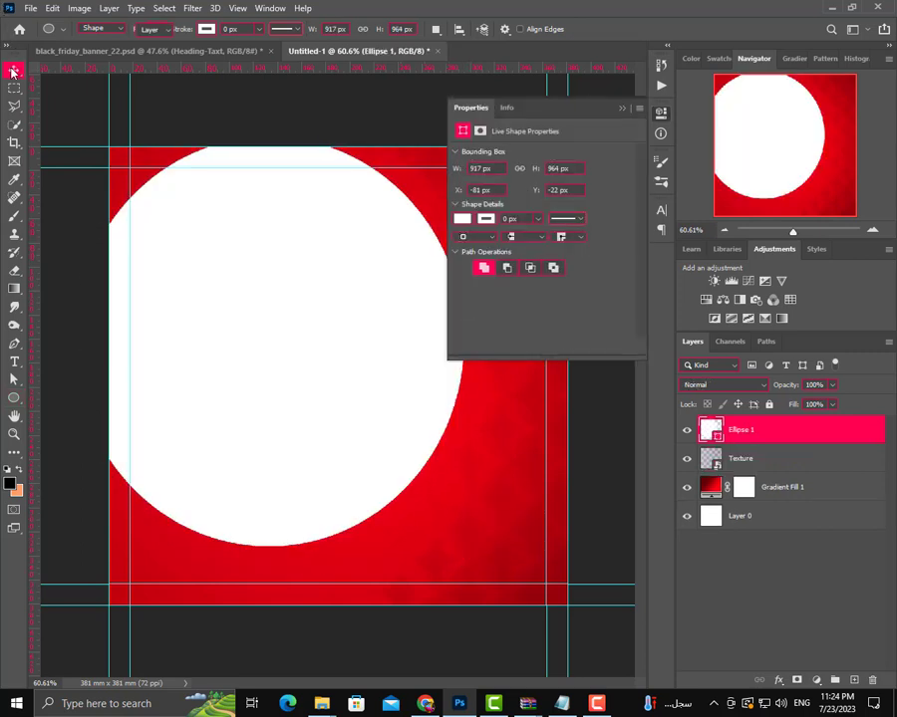
{"action": "left_click_drag", "start_coordinate": [234, 256], "coordinate": [181, 224]}
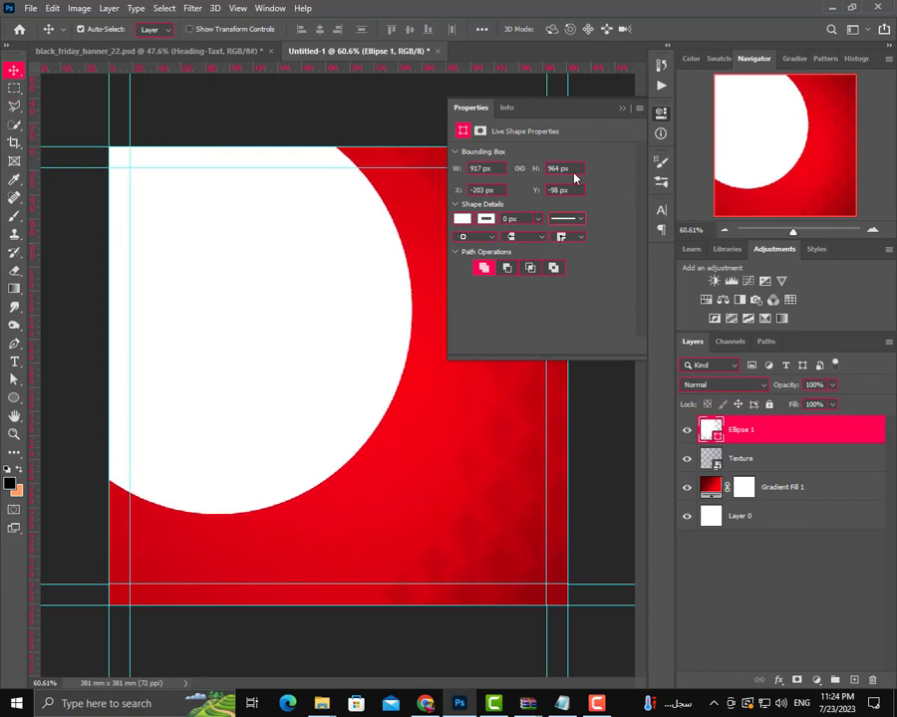
{"action": "left_click", "coordinate": [621, 109]}
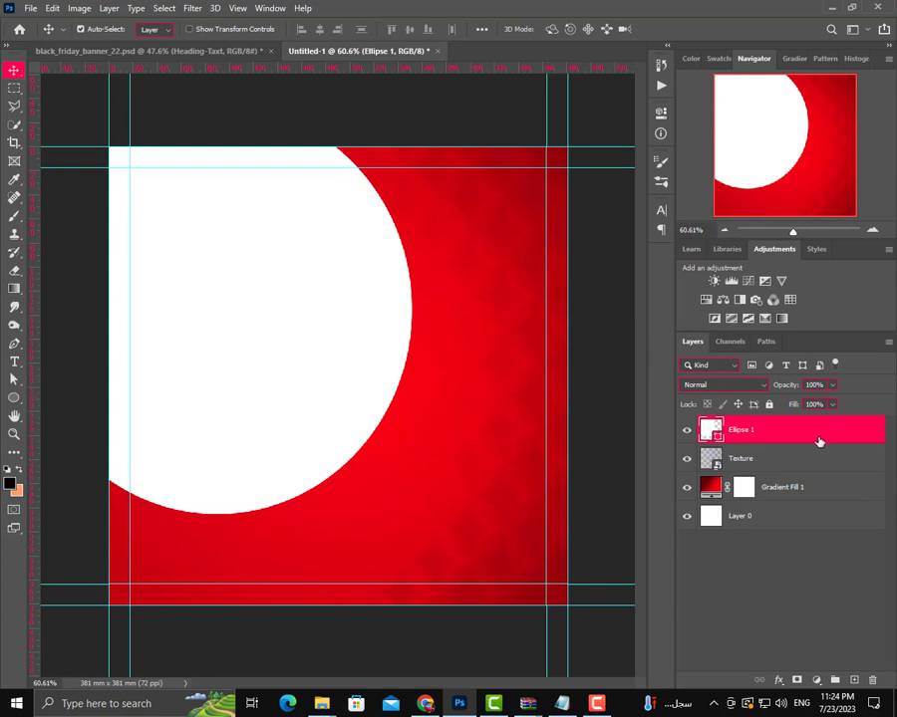
Duplicate Ellipse 1, recolour the original dark red, nudge it right, and duplicate it again.
{"action": "left_click_drag", "start_coordinate": [817, 439], "coordinate": [854, 680]}
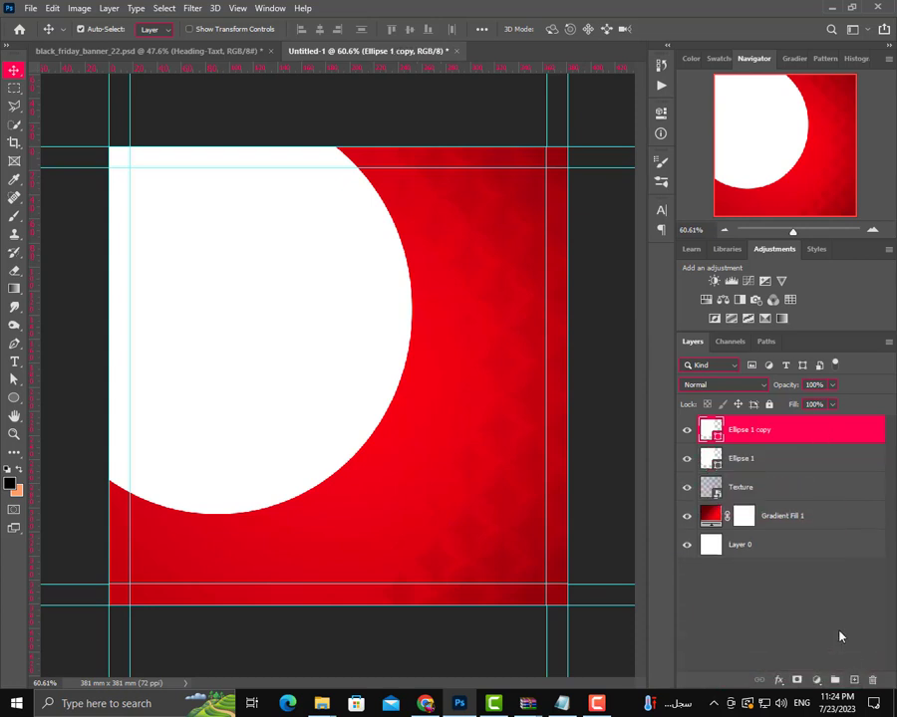
{"action": "left_click", "coordinate": [787, 461]}
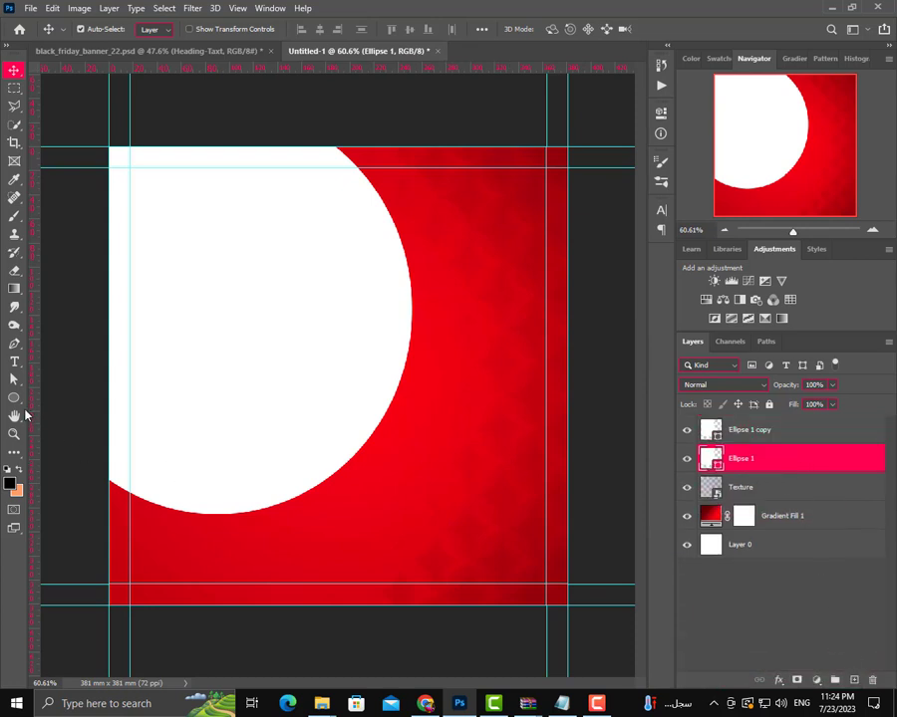
{"action": "left_click", "coordinate": [14, 397]}
{"action": "left_click", "coordinate": [158, 29]}
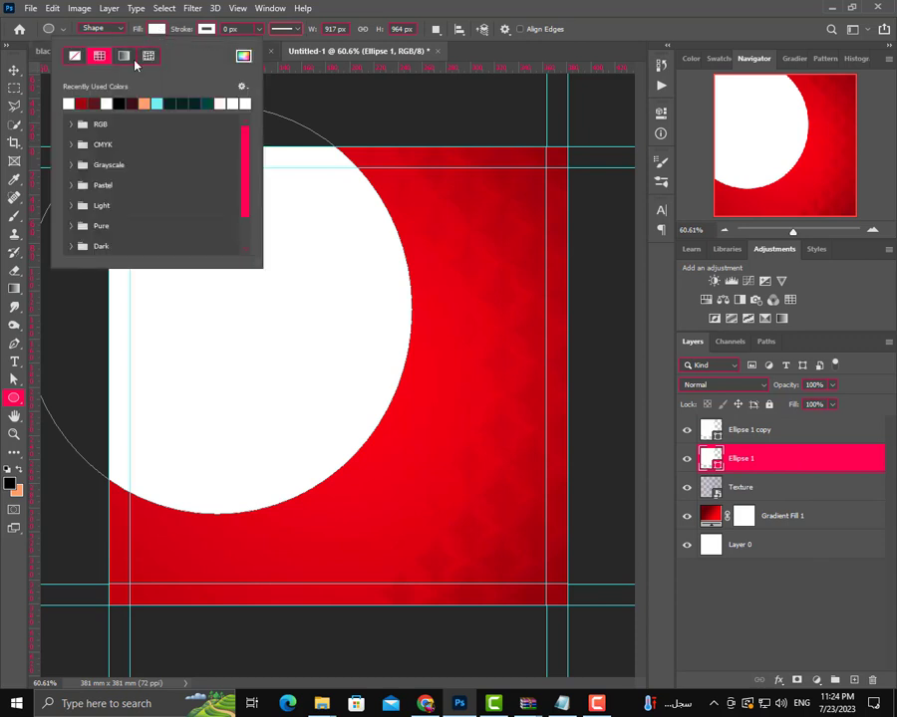
{"action": "left_click", "coordinate": [85, 98]}
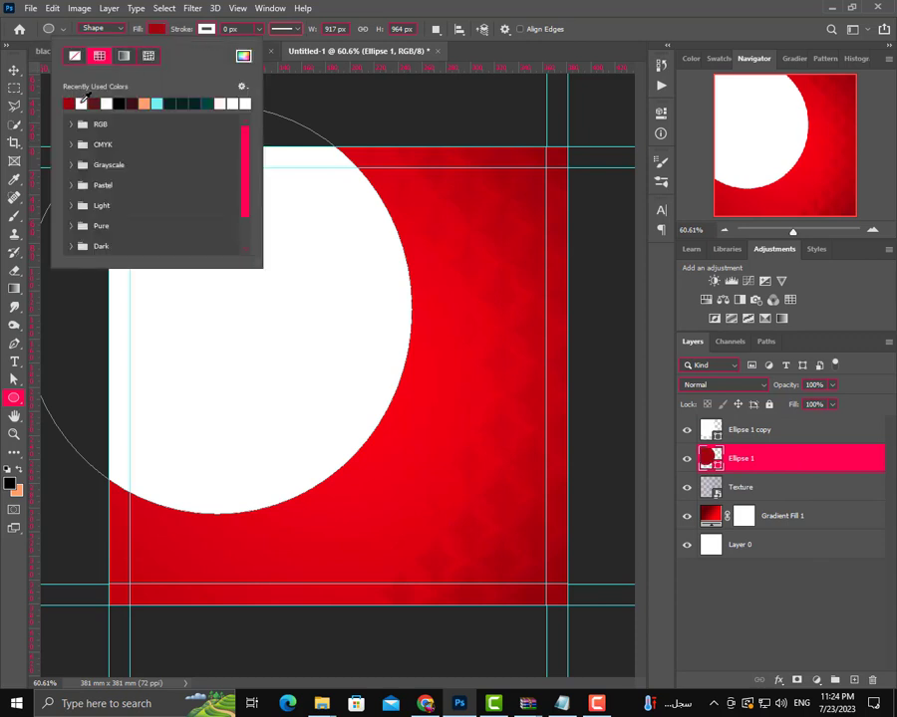
{"action": "left_click", "coordinate": [14, 70]}
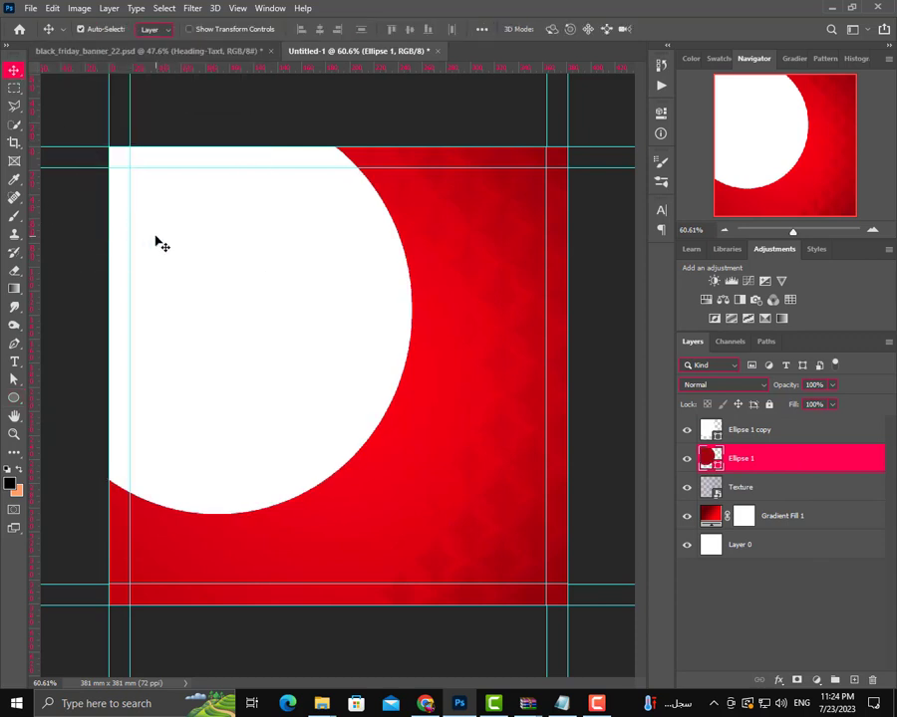
{"action": "key", "text": "Right"}
{"action": "key", "text": "Right"}
{"action": "key", "text": "Right"}
{"action": "key", "text": "Right"}
{"action": "key", "text": "Right"}
{"action": "key", "text": "Right"}
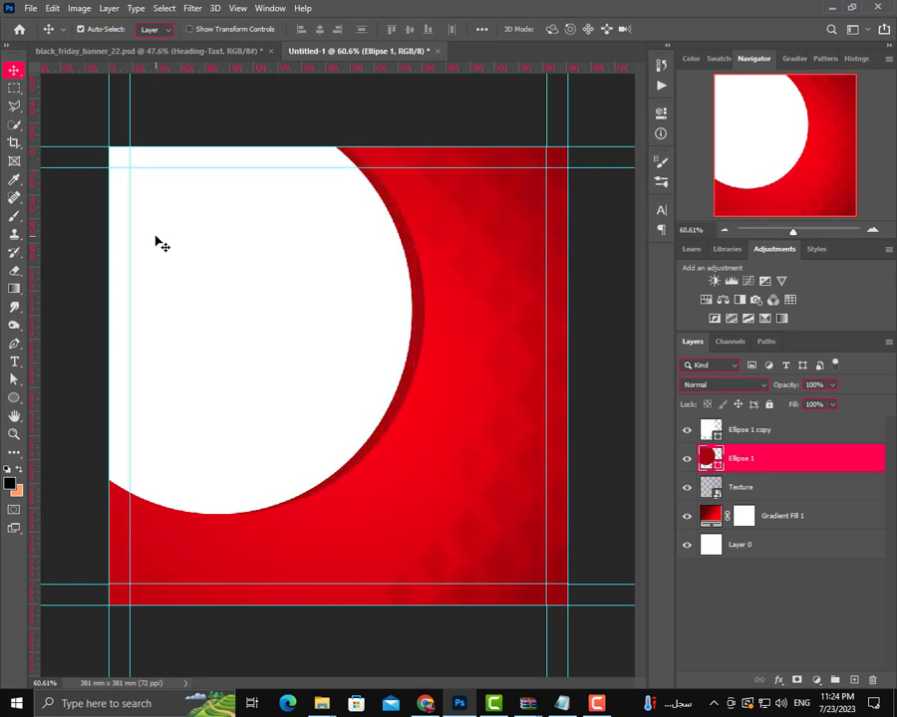
{"action": "key", "text": "Right"}
{"action": "key", "text": "Right"}
{"action": "key", "text": "Right"}
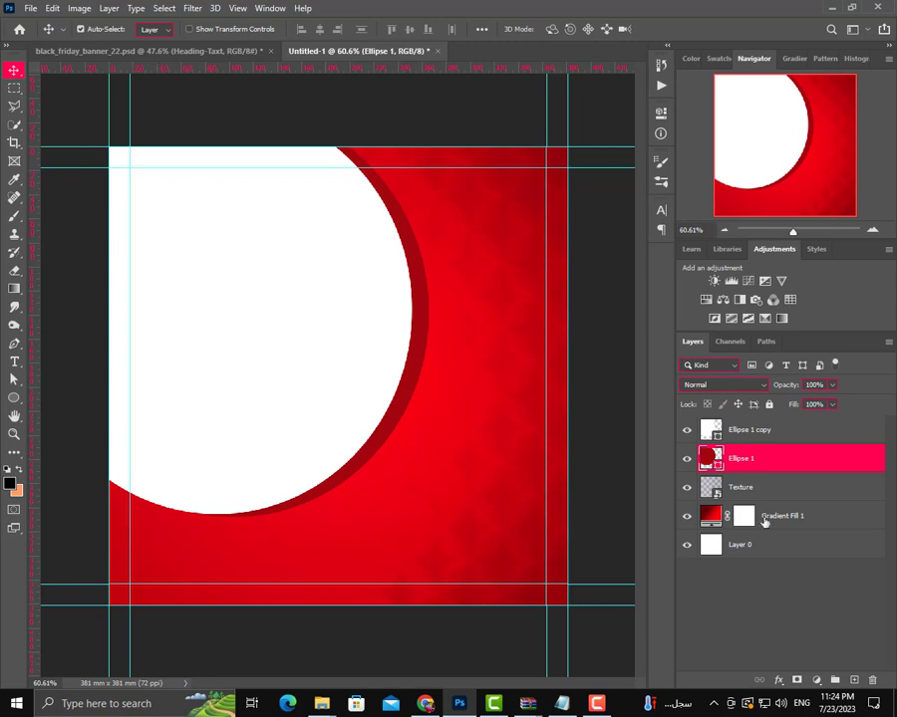
{"action": "left_click_drag", "start_coordinate": [821, 468], "coordinate": [854, 679]}
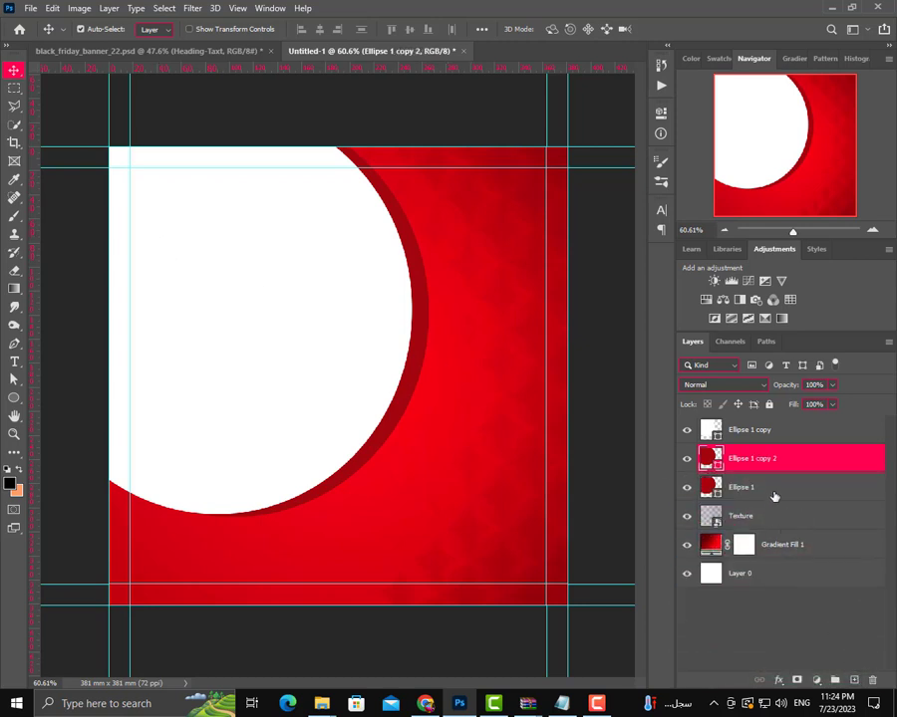
Recolour the original Ellipse 1 white in the Color Picker.
{"action": "left_click", "coordinate": [719, 493]}
{"action": "double_click", "coordinate": [719, 493]}
{"action": "left_click_drag", "start_coordinate": [464, 488], "coordinate": [399, 447]}
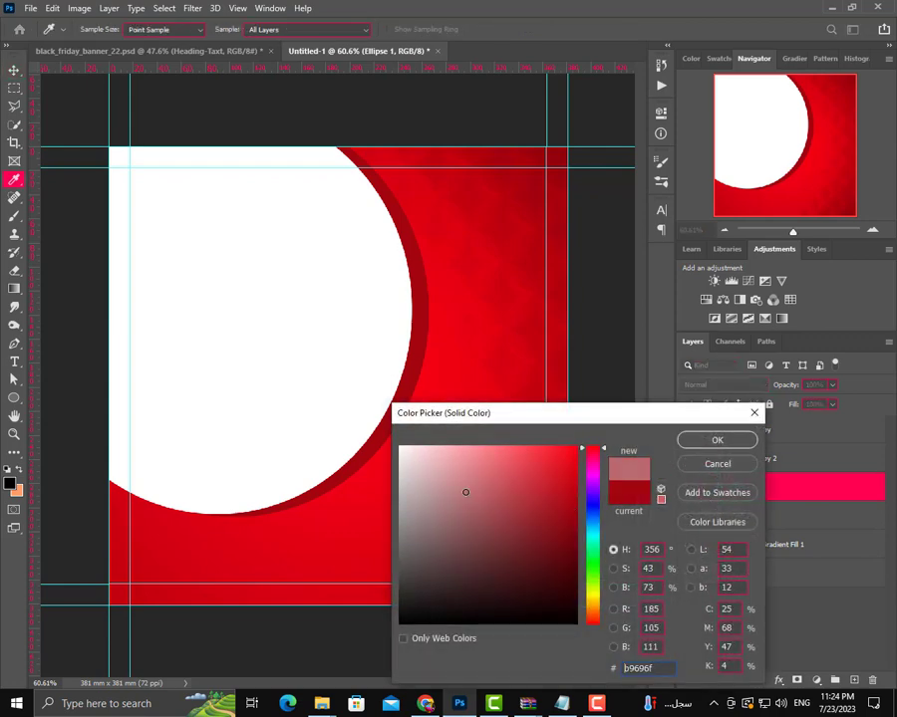
{"action": "left_click", "coordinate": [717, 440]}
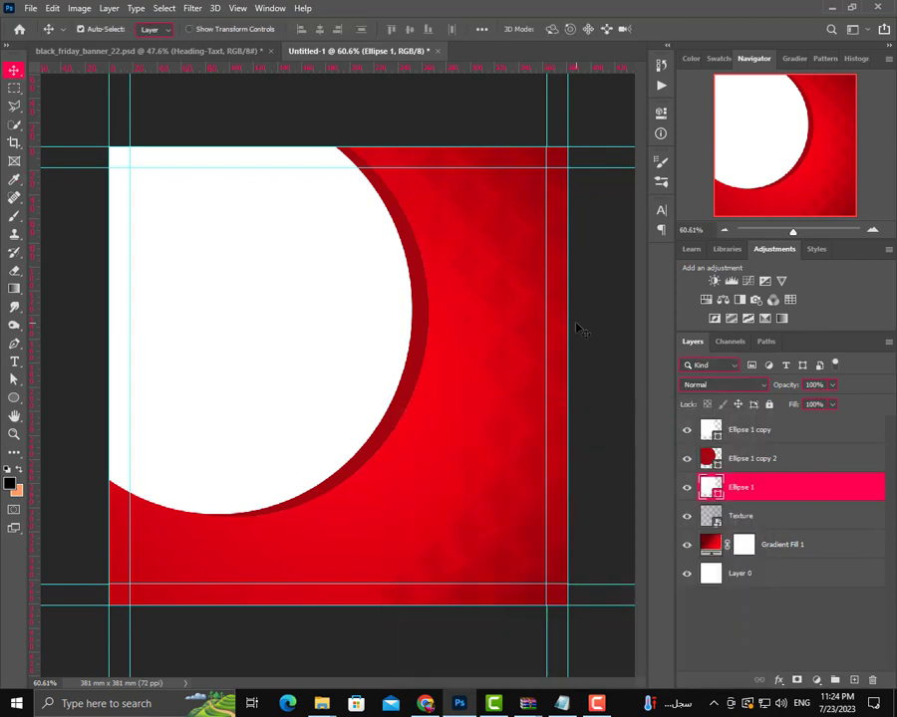
Nudge the white Ellipse 1 right and down so a white arc shows beyond the dark red crescent.
{"action": "key", "text": "Right"}
{"action": "key", "text": "Right"}
{"action": "key", "text": "Right"}
{"action": "key", "text": "Right"}
{"action": "key", "text": "Right"}
{"action": "key", "text": "Down"}
{"action": "key", "text": "Down"}
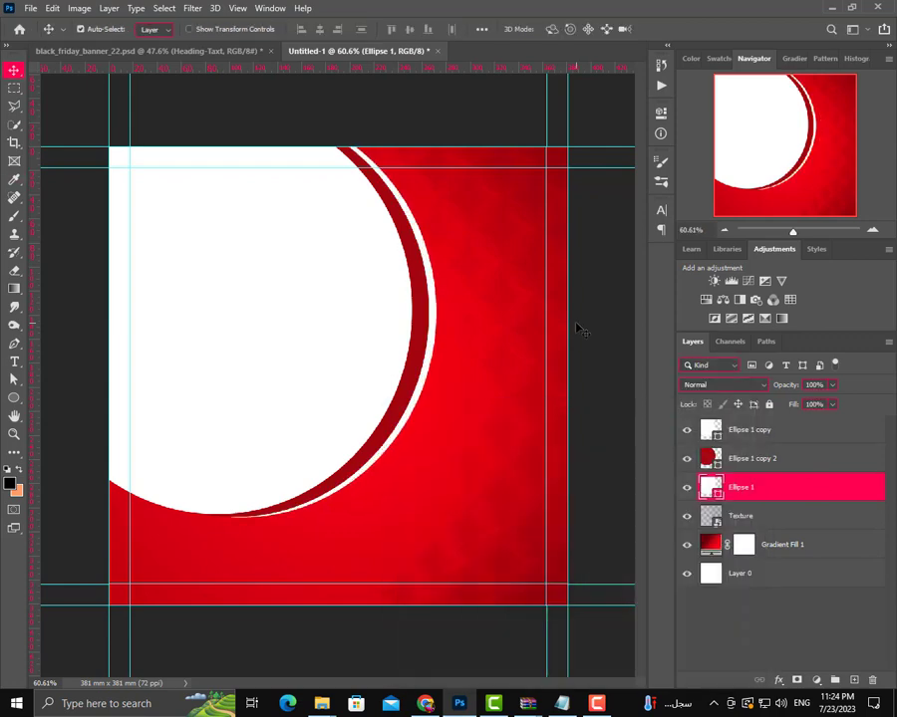
{"action": "key", "text": "Right"}
{"action": "key", "text": "Right"}
{"action": "key", "text": "Right"}
{"action": "key", "text": "Down"}
{"action": "key", "text": "Down"}
{"action": "key", "text": "Down"}
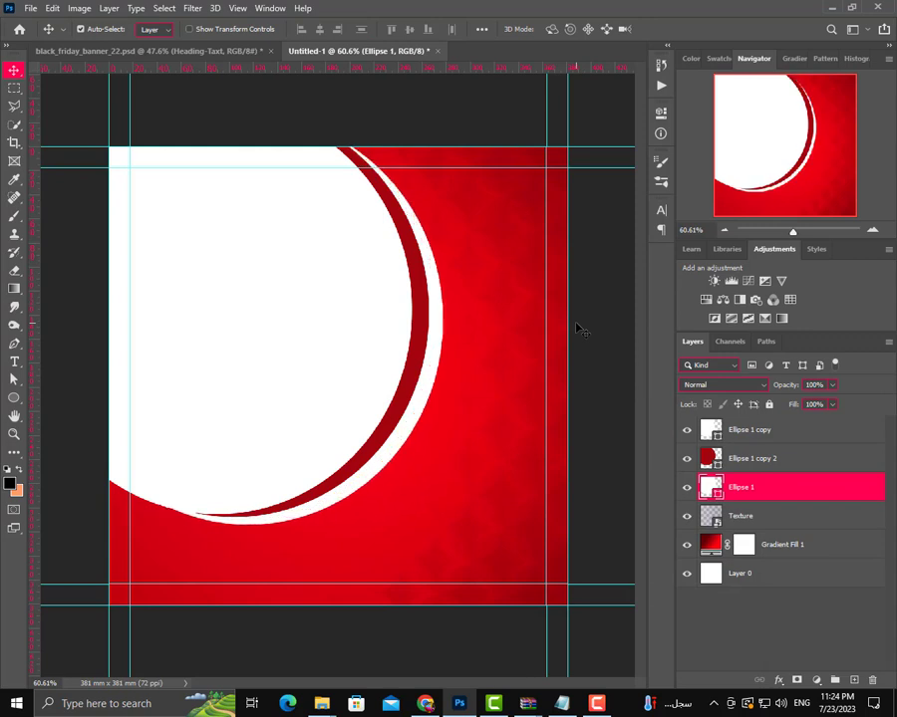
{"action": "key", "text": "Right"}
{"action": "key", "text": "Down"}
{"action": "key", "text": "Down"}
{"action": "key", "text": "Down"}
{"action": "key", "text": "Down"}
{"action": "key", "text": "Down"}
{"action": "key", "text": "Right"}
{"action": "key", "text": "Down"}
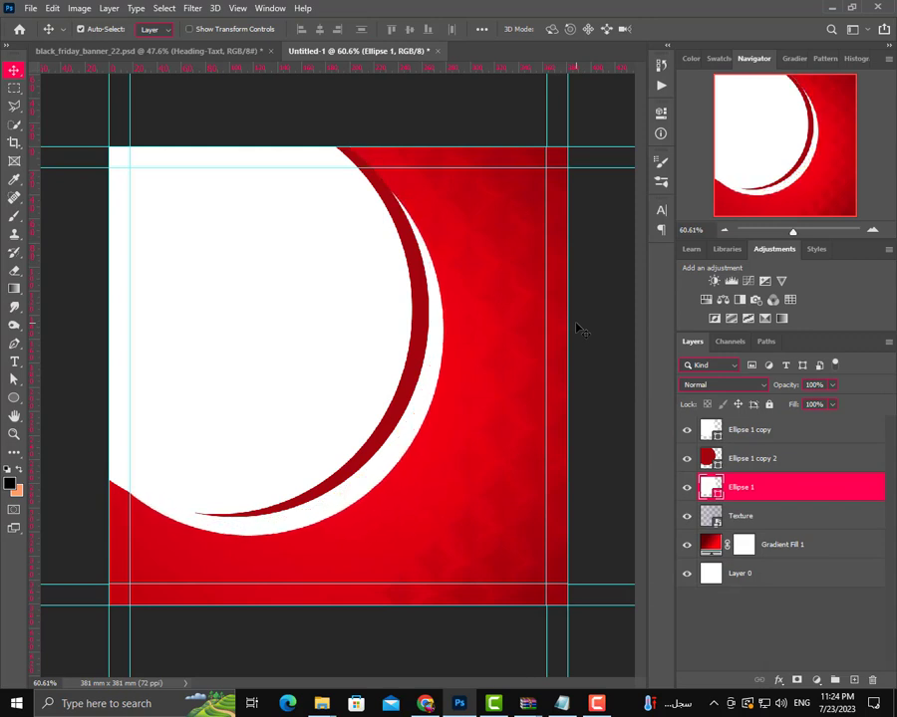
{"action": "key", "text": "Down"}
{"action": "key", "text": "Down"}
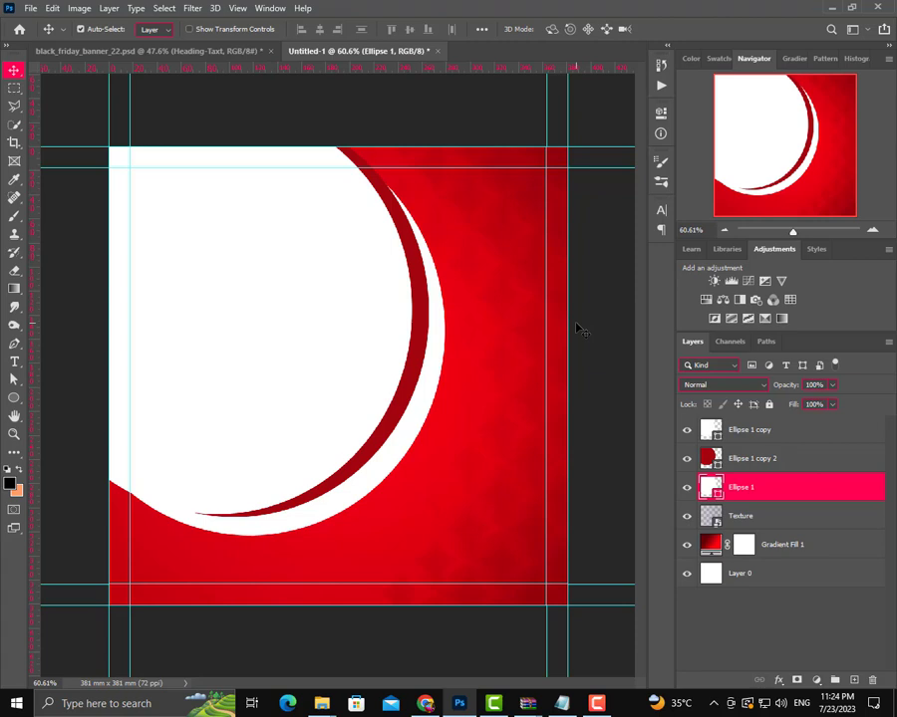
{"action": "key", "text": "Down"}
{"action": "key", "text": "Down"}
{"action": "key", "text": "Down"}
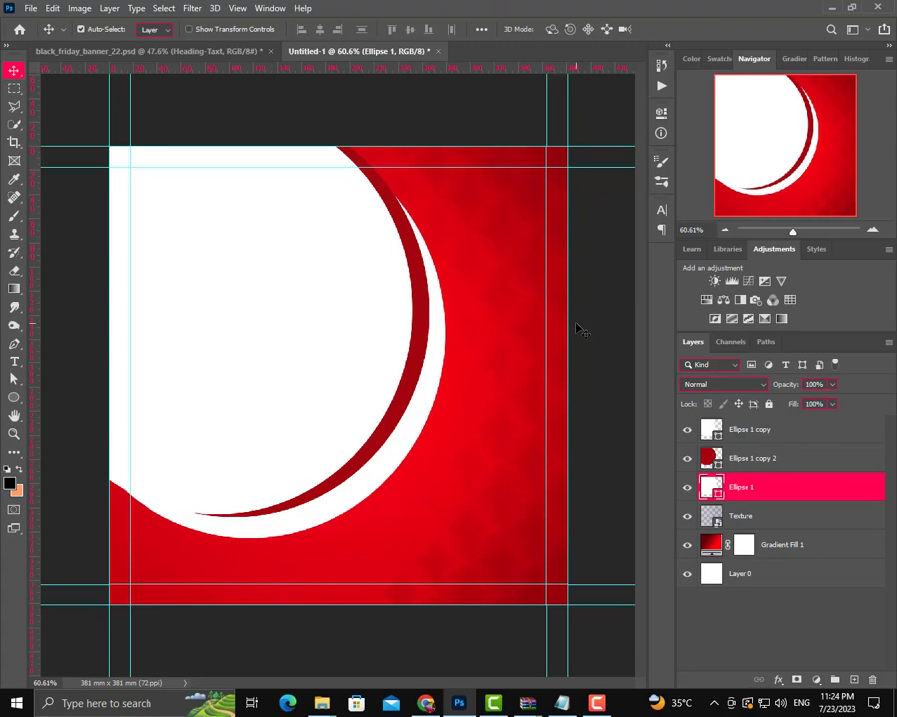
{"action": "key", "text": "Down"}
{"action": "key", "text": "Down"}
{"action": "key", "text": "Down"}
{"action": "key", "text": "Down"}
{"action": "key", "text": "Down"}
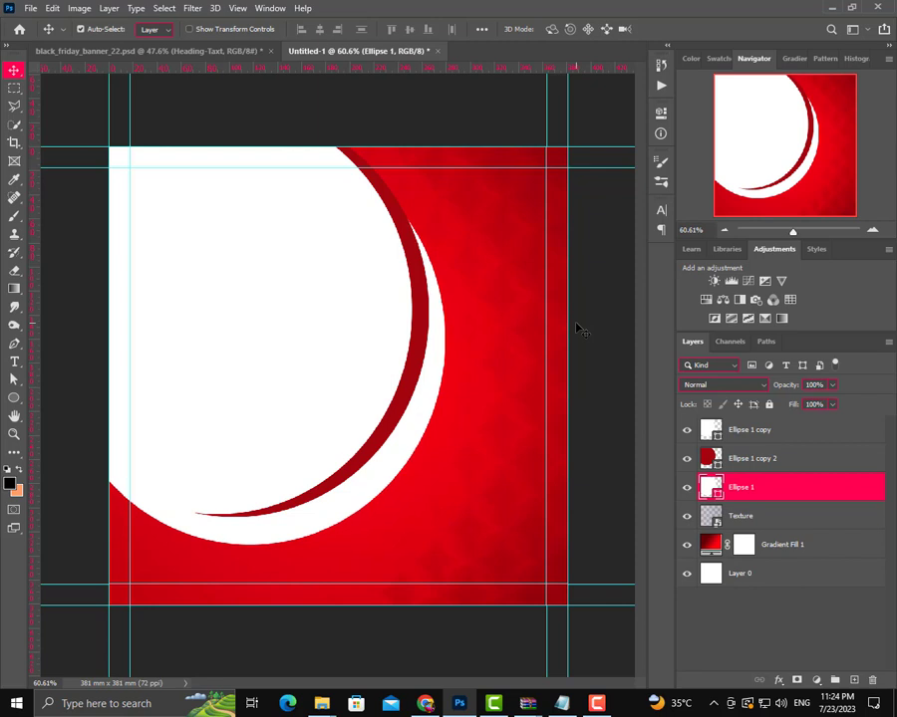
{"action": "key", "text": "Down"}
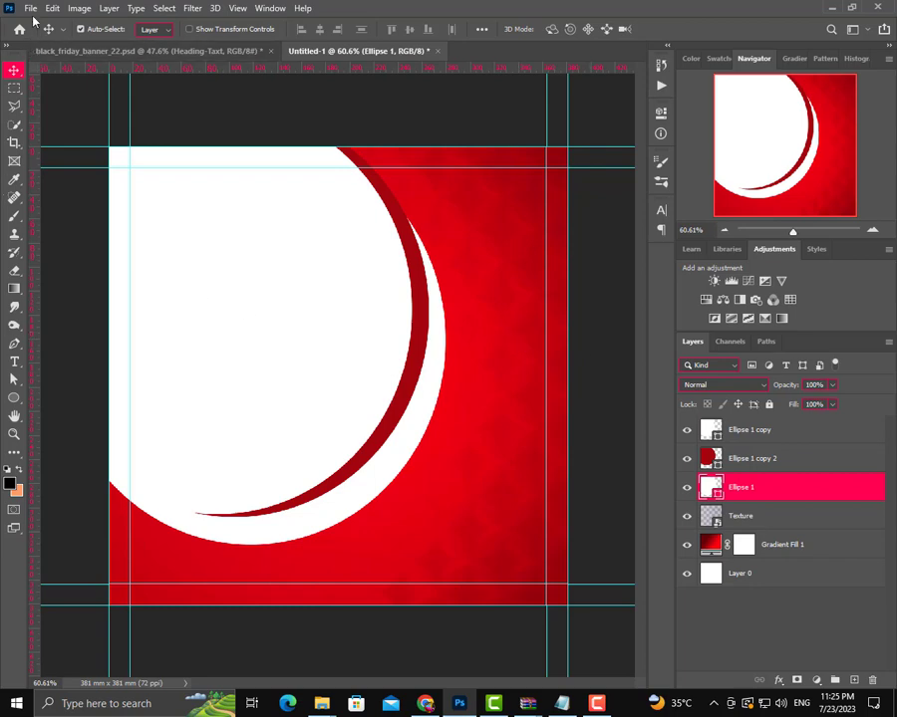
Place the pngegg (4) sneaker image as embedded, move its layer to the top, and lower it.
{"action": "left_click", "coordinate": [31, 7]}
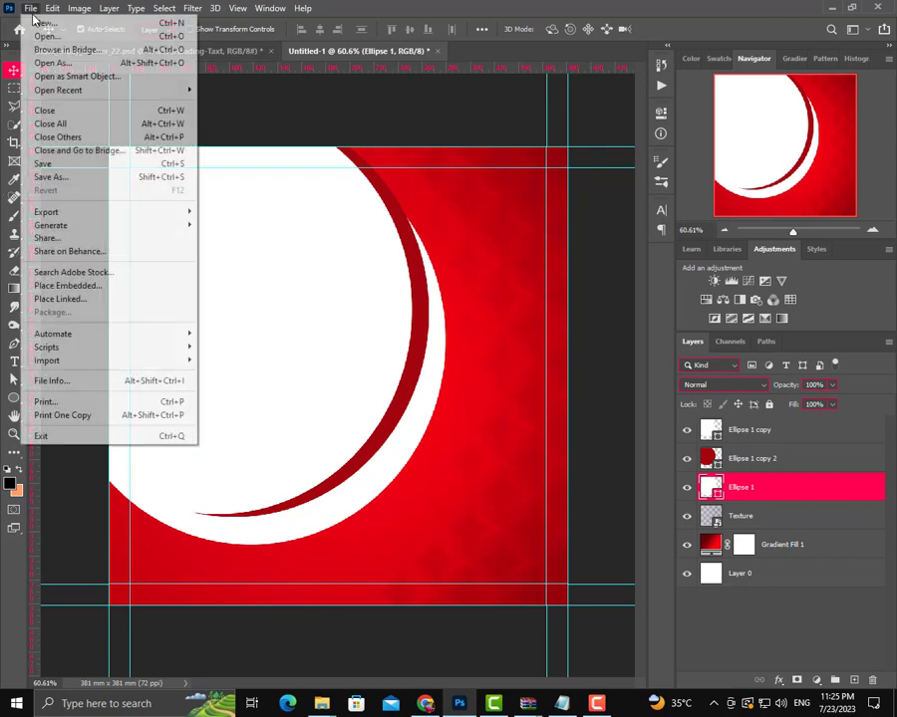
{"action": "left_click", "coordinate": [88, 290]}
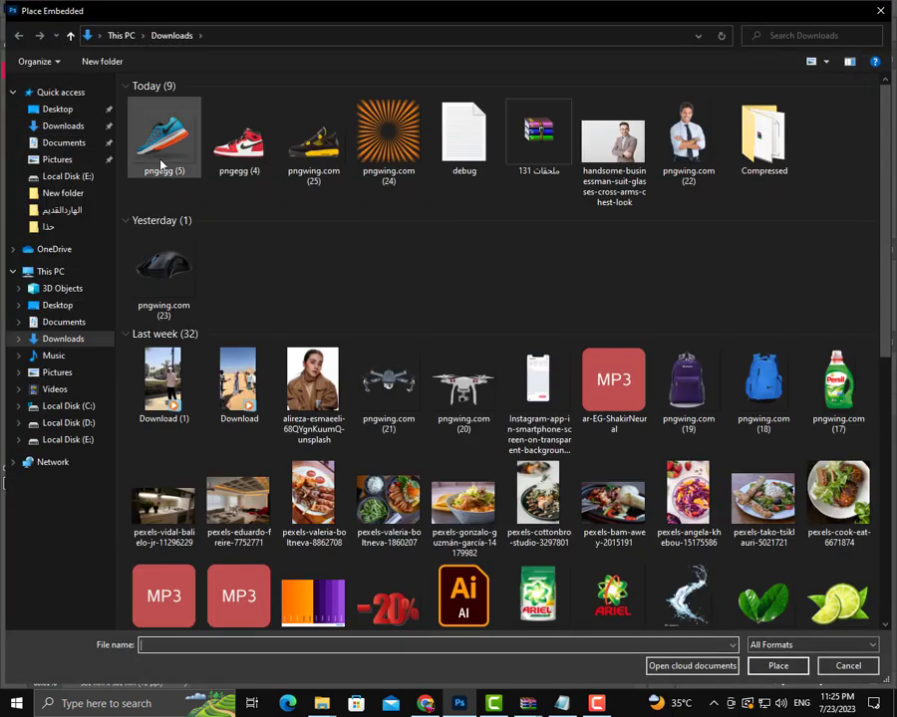
{"action": "double_click", "coordinate": [239, 144]}
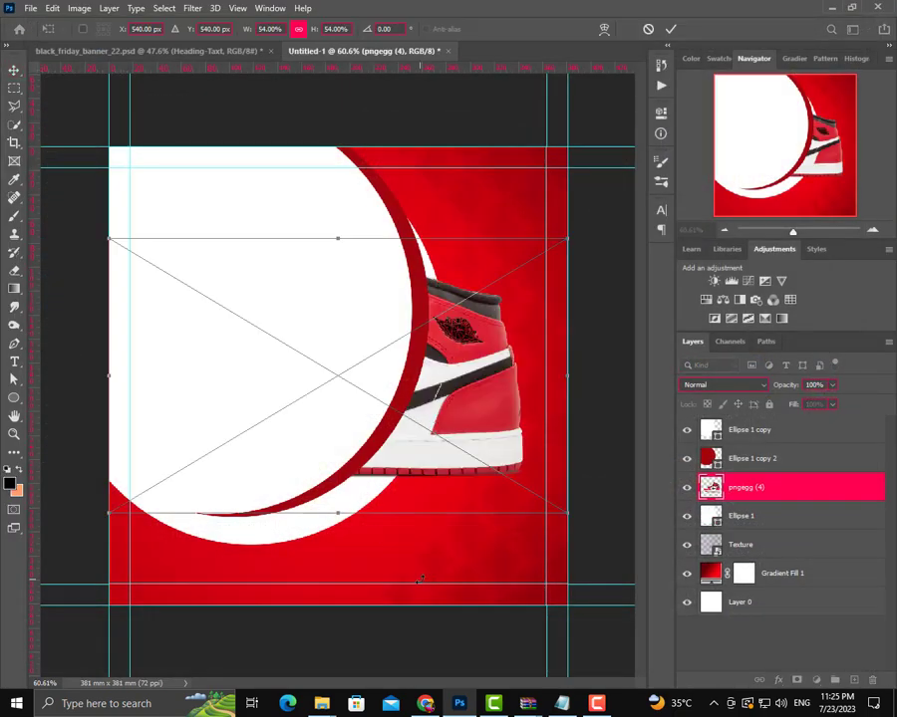
{"action": "key", "text": "Return"}
{"action": "left_click_drag", "start_coordinate": [720, 488], "coordinate": [757, 428]}
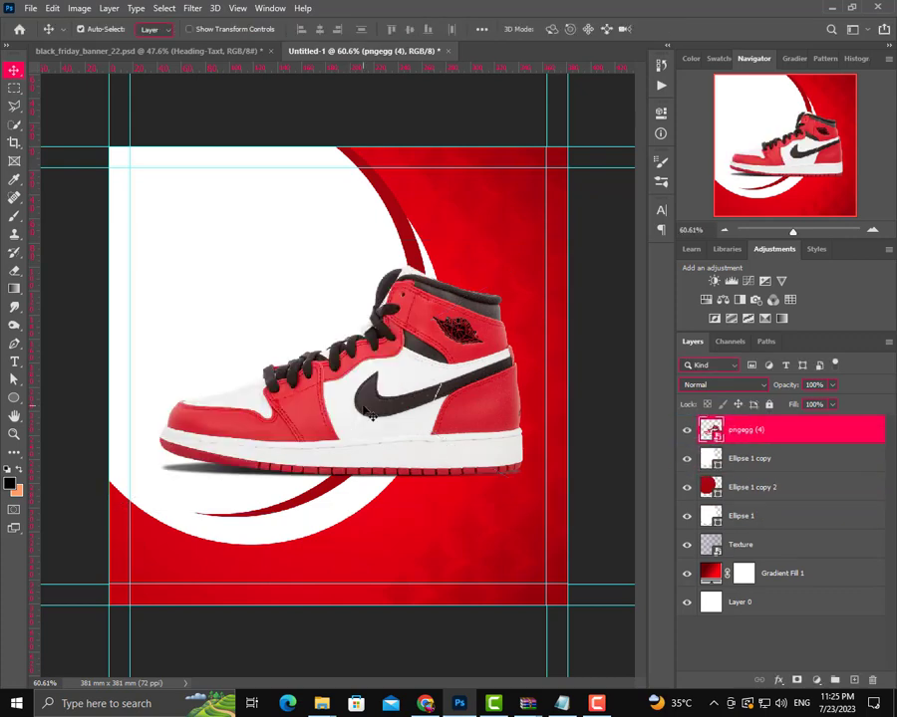
{"action": "mouse_move", "coordinate": [368, 412]}
{"action": "left_mouse_down"}
{"action": "mouse_move", "coordinate": [366, 478]}
{"action": "mouse_move", "coordinate": [366, 462]}
{"action": "left_mouse_up"}
Nudge the white circle slightly down and commit a Free Transform on it.
{"action": "left_click", "coordinate": [245, 539]}
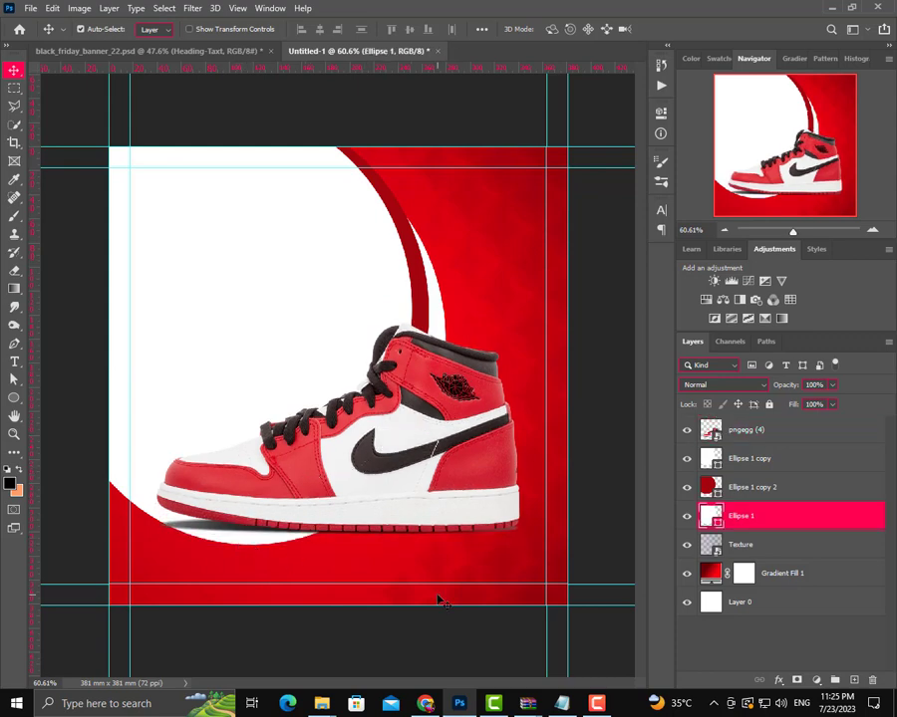
{"action": "key", "text": "Down"}
{"action": "key", "text": "Down"}
{"action": "key", "text": "Down"}
{"action": "key", "text": "Down"}
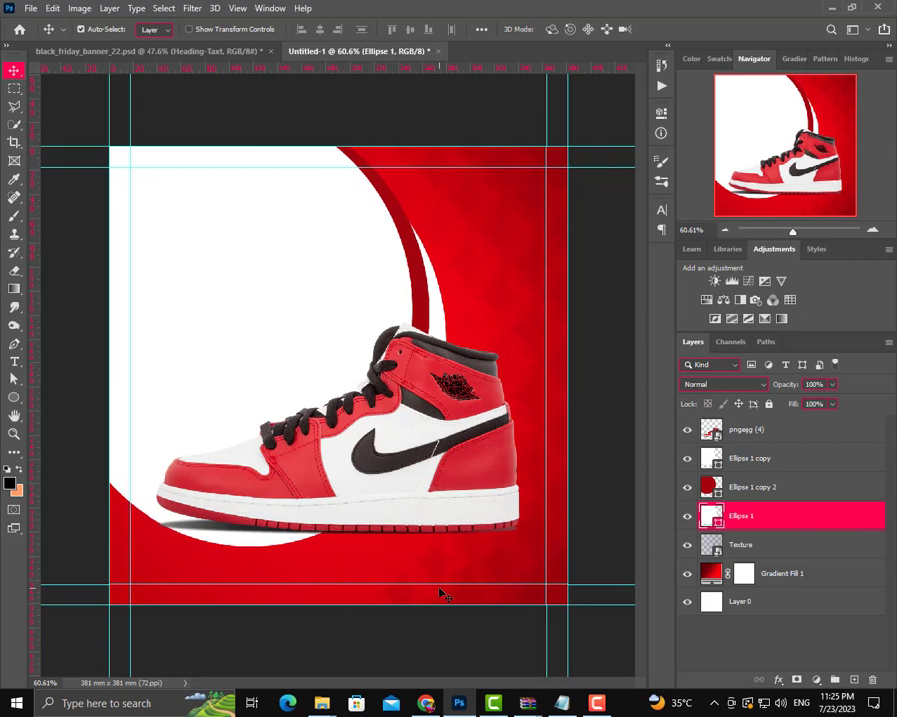
{"action": "key", "text": "Down"}
{"action": "key", "text": "Down"}
{"action": "key", "text": "Down"}
{"action": "key", "text": "Down"}
{"action": "key", "text": "Down"}
{"action": "key", "text": "Down"}
{"action": "key", "text": "Down"}
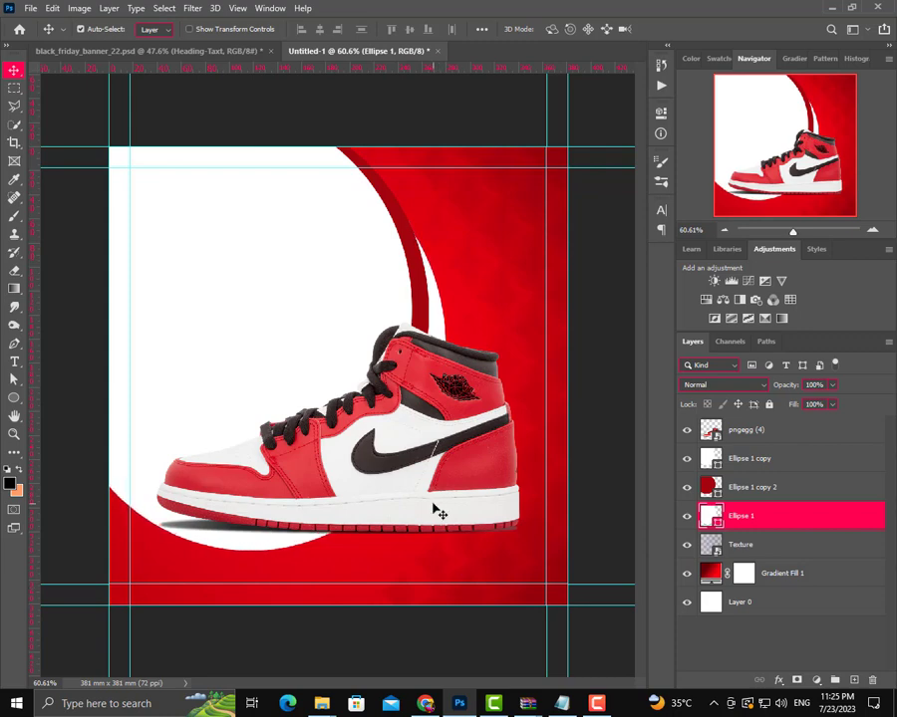
{"action": "left_click", "coordinate": [51, 8]}
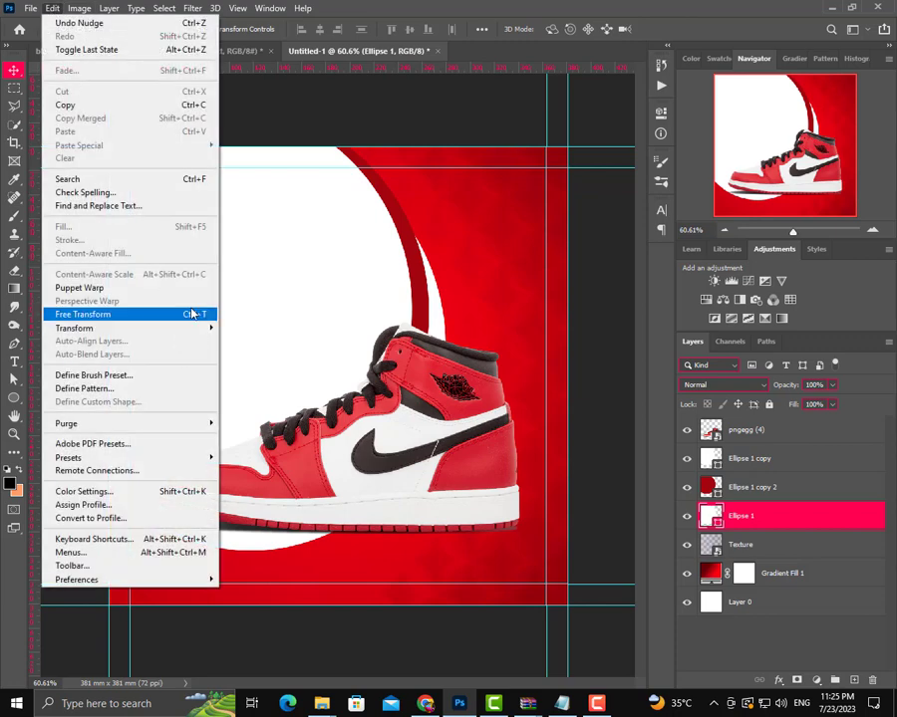
{"action": "left_click", "coordinate": [119, 312]}
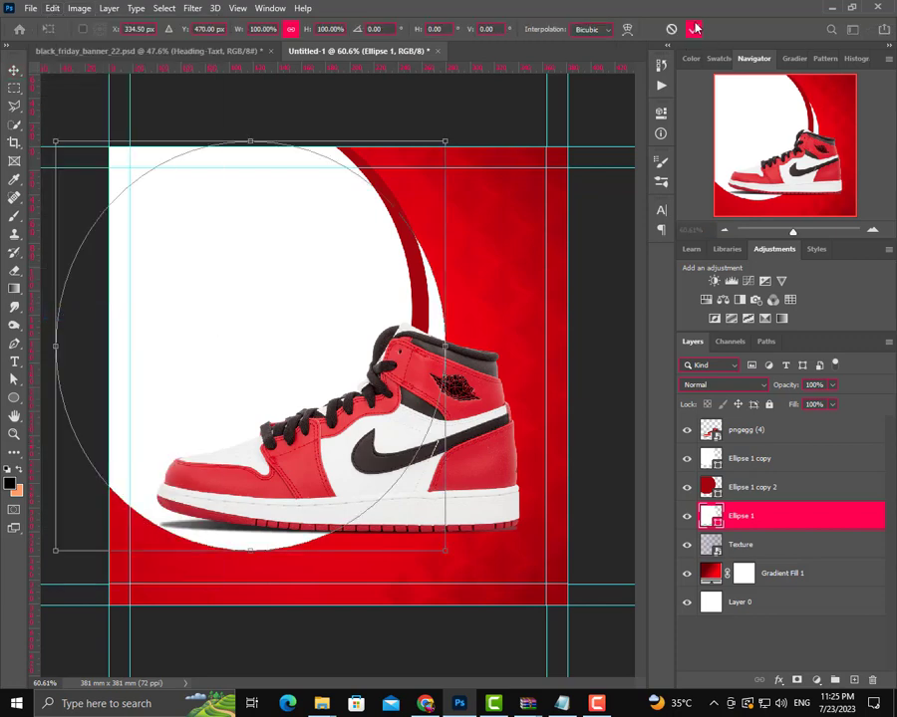
{"action": "left_click", "coordinate": [693, 29]}
Free Transform the sneaker: tilt it -3.86°, scale to about 52.9%, shift it left, and commit.
{"action": "left_click", "coordinate": [314, 327]}
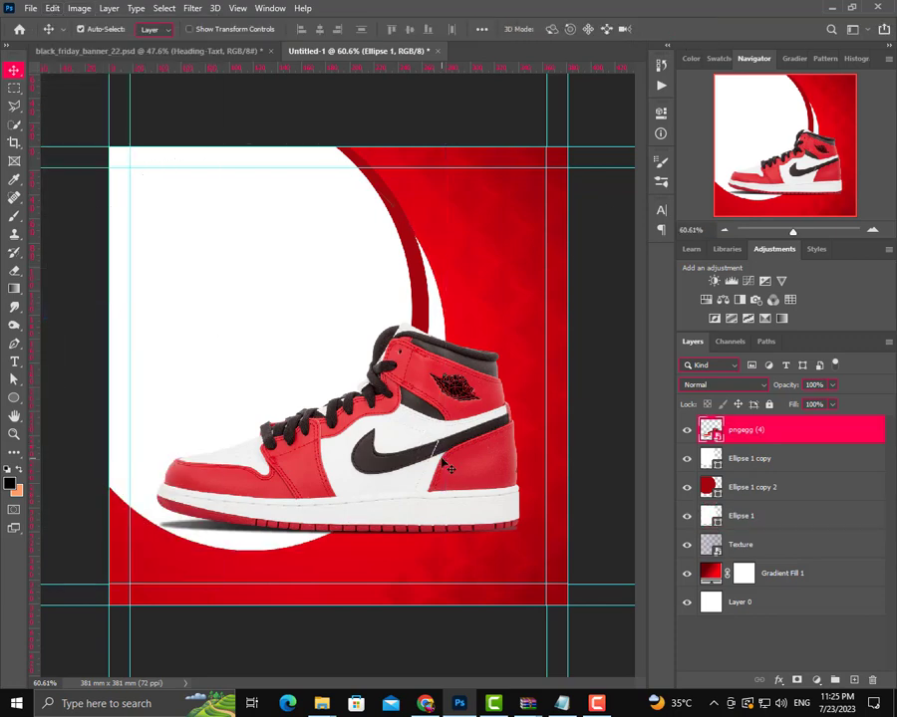
{"action": "left_click", "coordinate": [51, 8]}
{"action": "left_click", "coordinate": [202, 313]}
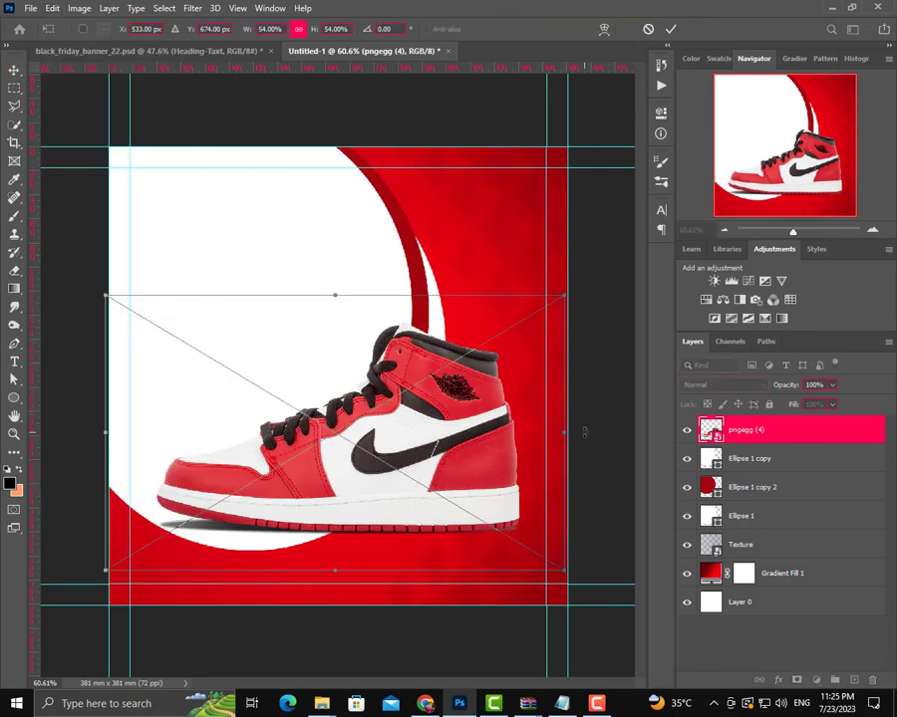
{"action": "left_click_drag", "start_coordinate": [583, 434], "coordinate": [584, 417]}
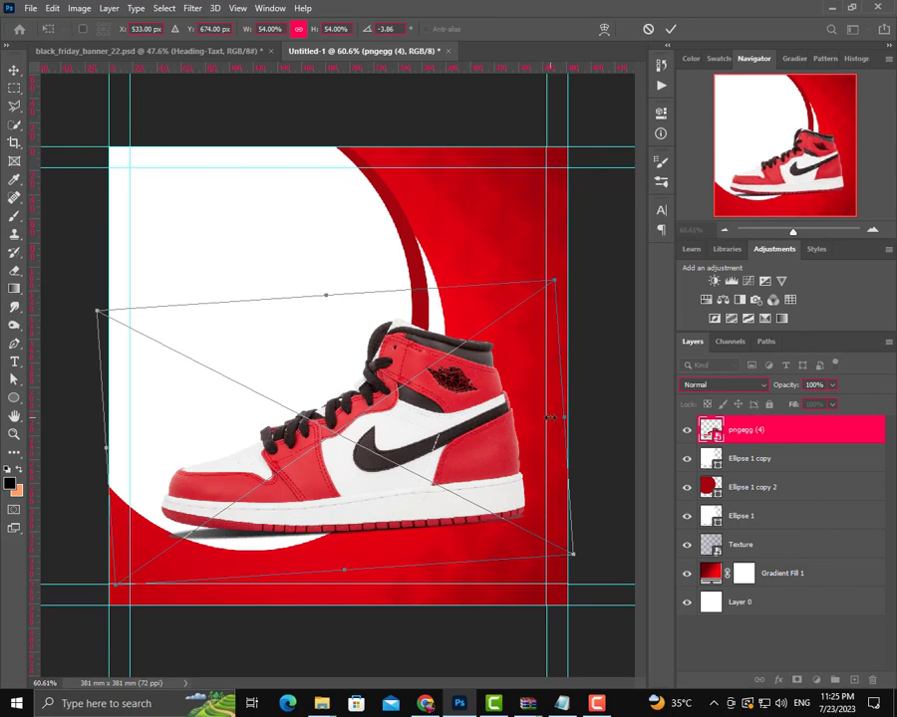
{"action": "left_click_drag", "start_coordinate": [107, 450], "coordinate": [117, 433]}
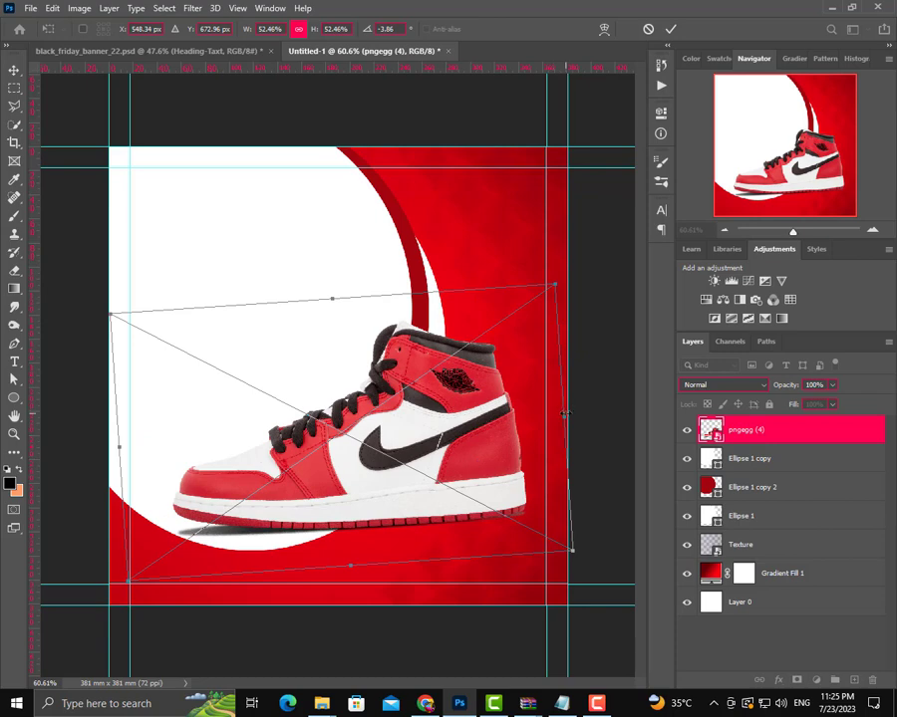
{"action": "left_click_drag", "start_coordinate": [565, 413], "coordinate": [569, 416]}
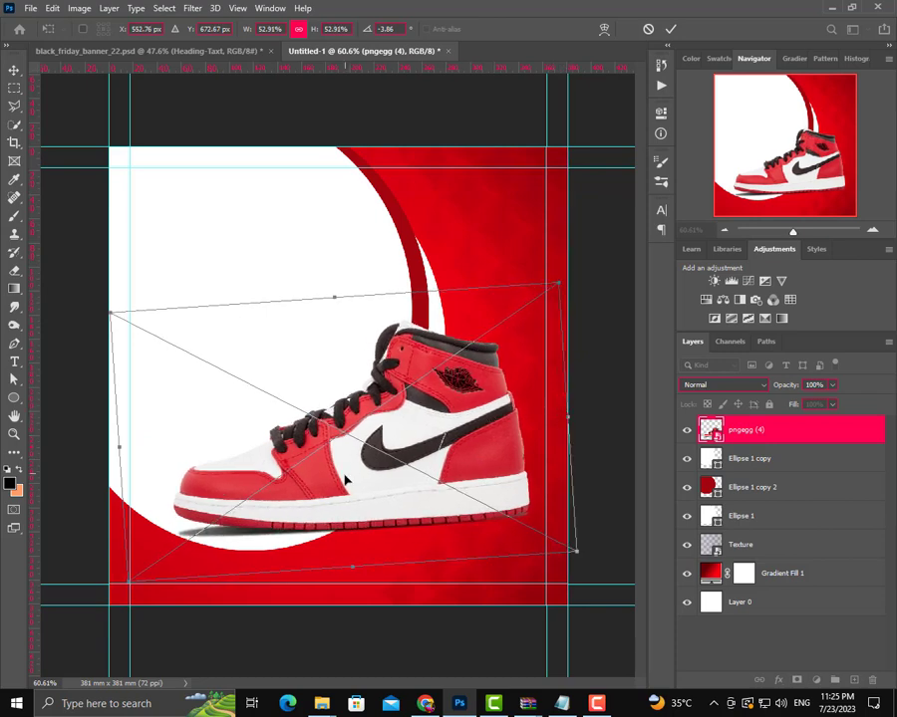
{"action": "key", "text": "Left"}
{"action": "key", "text": "Up"}
{"action": "key", "text": "Up"}
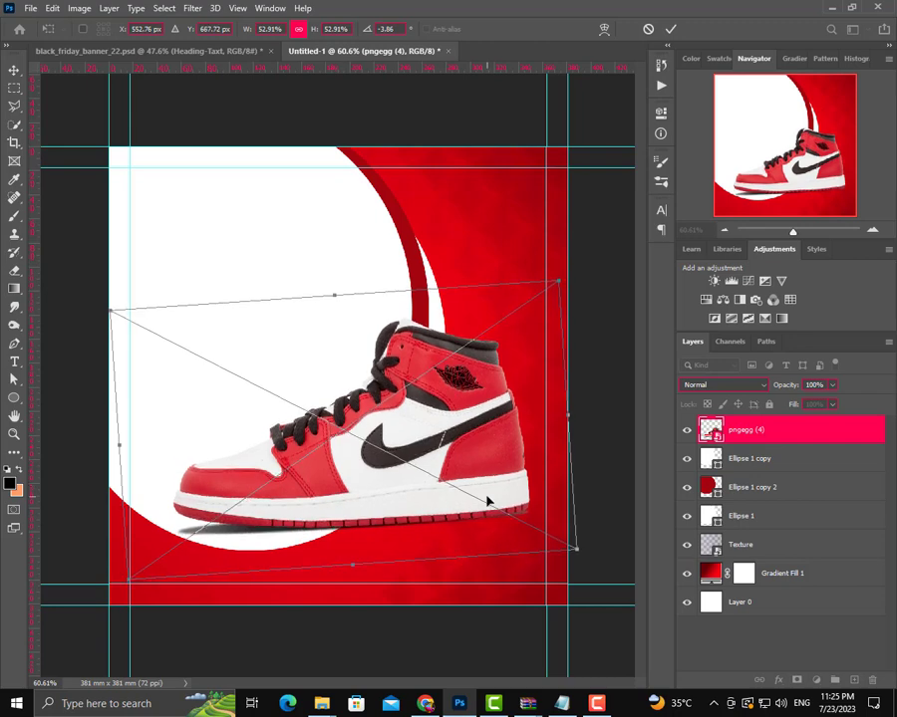
{"action": "key", "text": "Up"}
{"action": "key", "text": "Up"}
{"action": "key", "text": "Up"}
{"action": "key", "text": "Up"}
{"action": "key", "text": "shift+Left"}
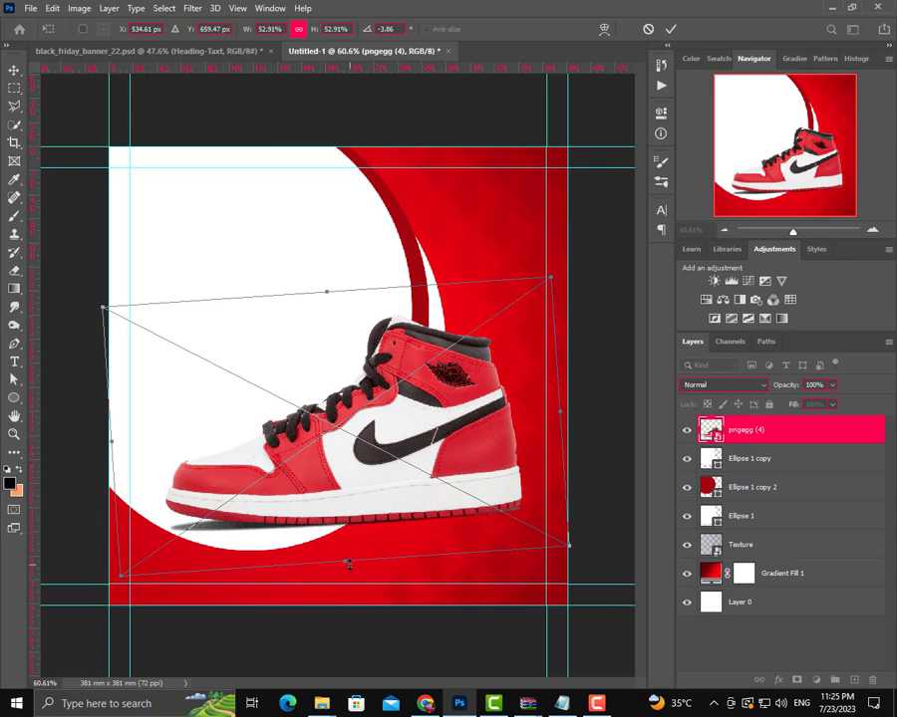
{"action": "left_click", "coordinate": [671, 29]}
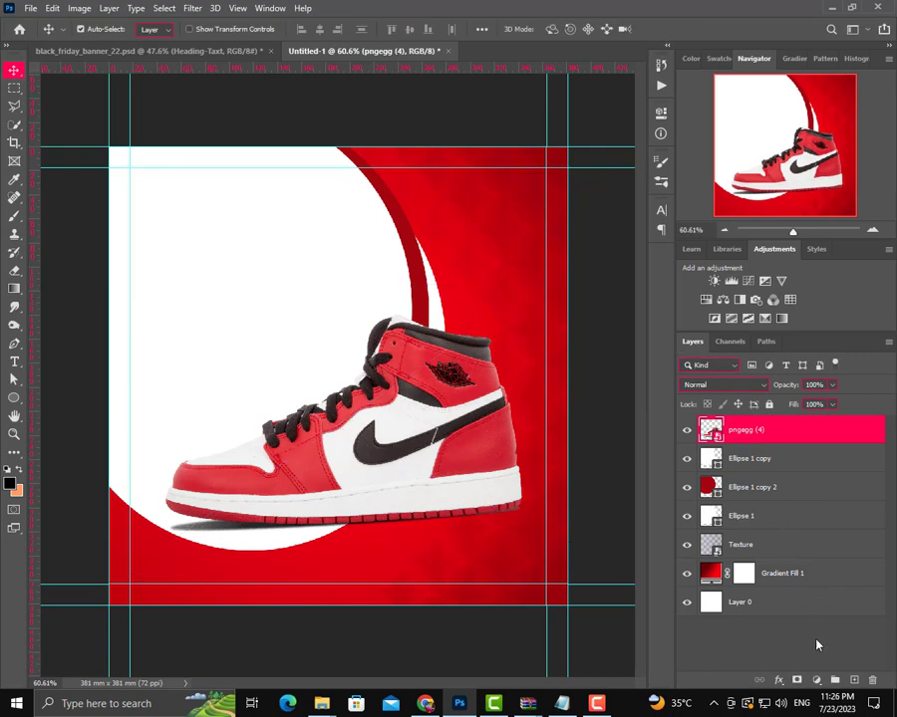
Add a Vibrance adjustment layer above the sneaker with vibrance raised to about +58.
{"action": "left_click", "coordinate": [815, 681]}
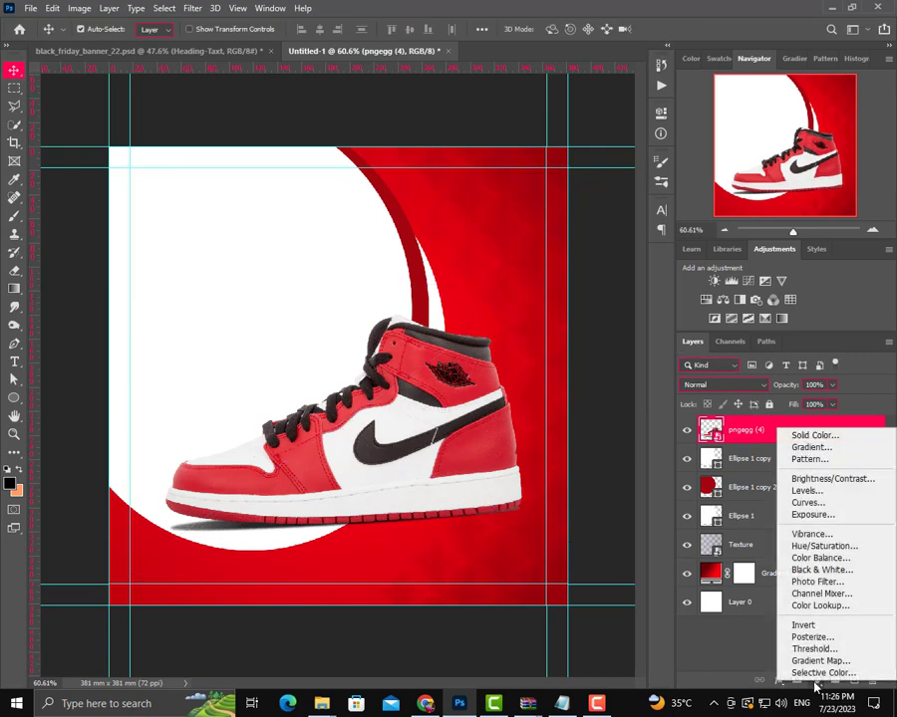
{"action": "left_click", "coordinate": [809, 534]}
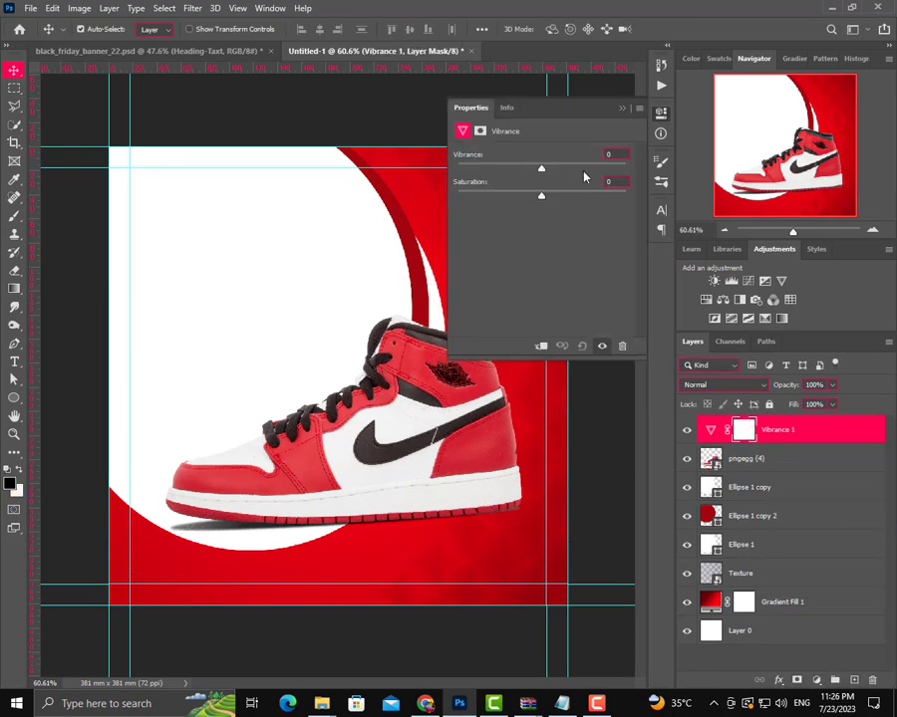
{"action": "left_click", "coordinate": [583, 169]}
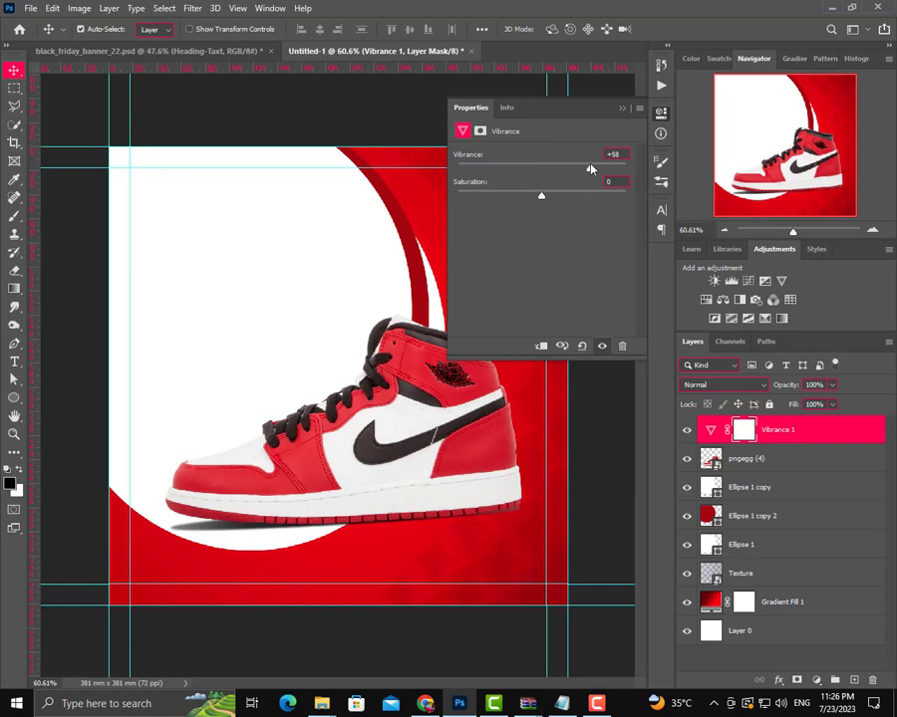
{"action": "left_click", "coordinate": [620, 111]}
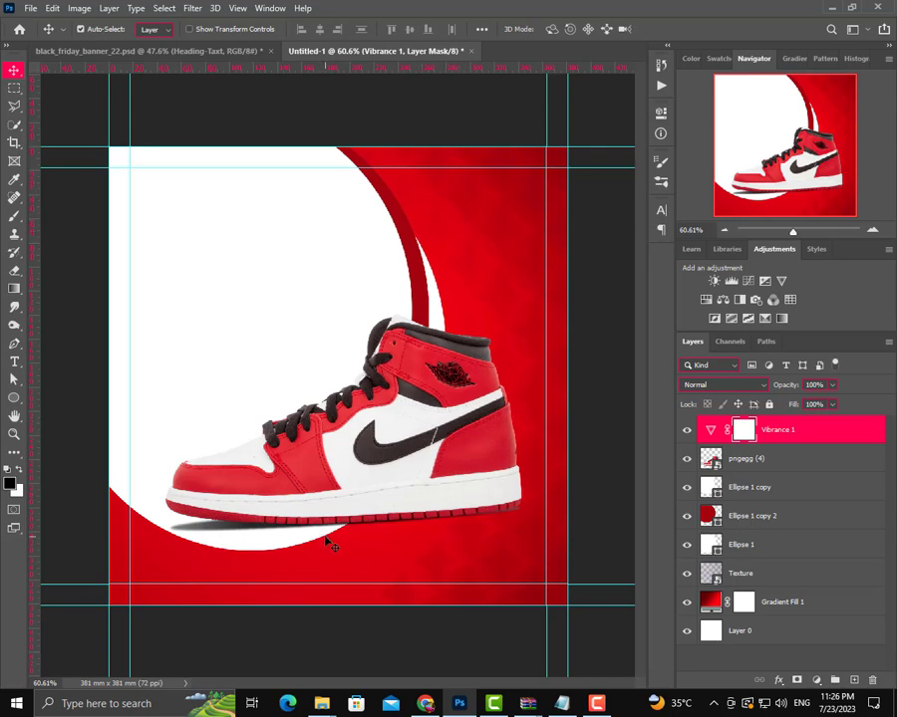
{"action": "mouse_move", "coordinate": [321, 703]}
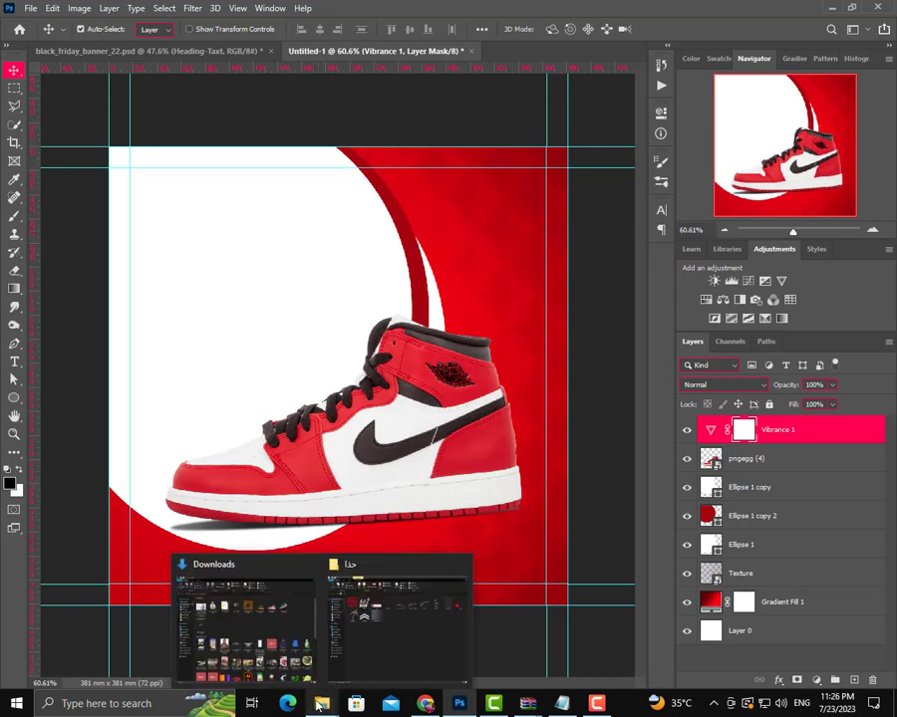
Drag the Layer 5 graphic from the banner assets folder onto the Photoshop banner.
{"action": "left_click", "coordinate": [374, 635]}
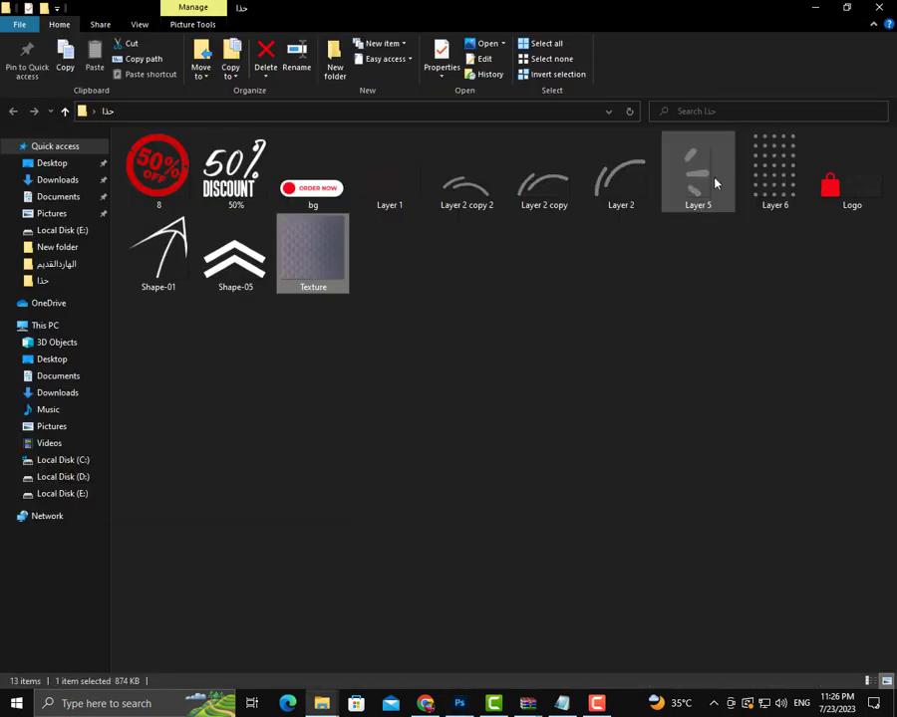
{"action": "left_click_drag", "start_coordinate": [696, 169], "coordinate": [465, 666]}
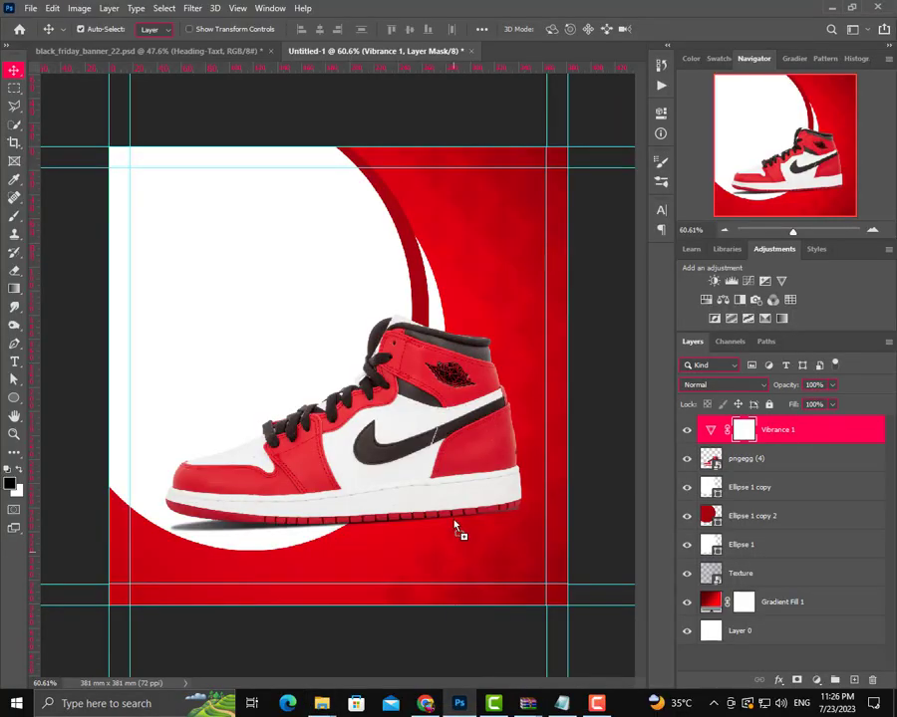
{"action": "left_click_drag", "start_coordinate": [465, 665], "coordinate": [457, 452]}
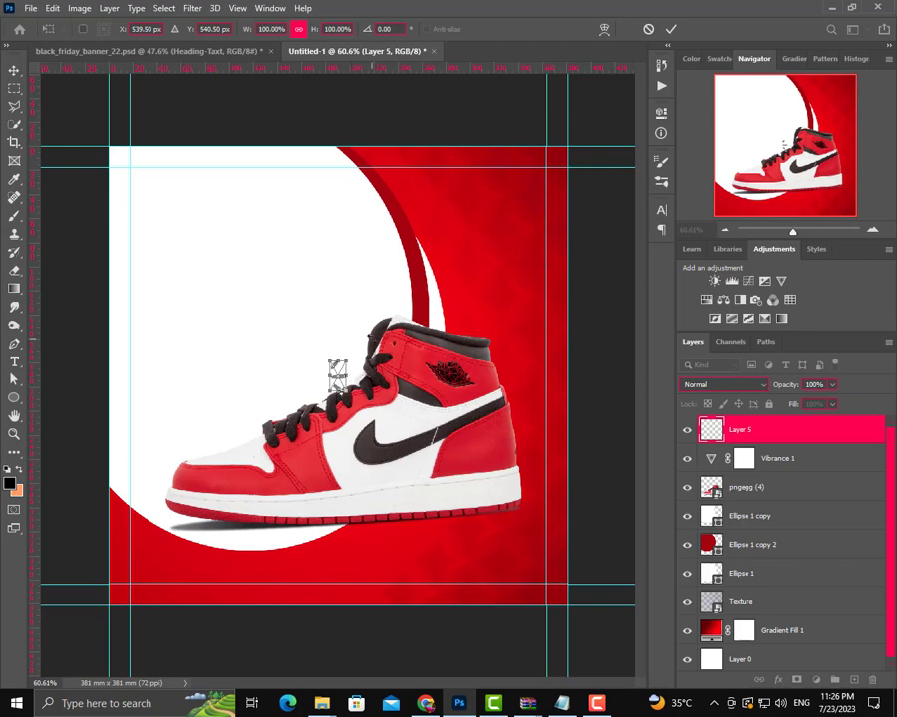
Commit the placed Layer 5 spark graphic and move it just right of the sneaker's heel.
{"action": "left_click", "coordinate": [671, 28]}
{"action": "scroll", "coordinate": [336, 393], "scroll_direction": "up", "scroll_amount": 2}
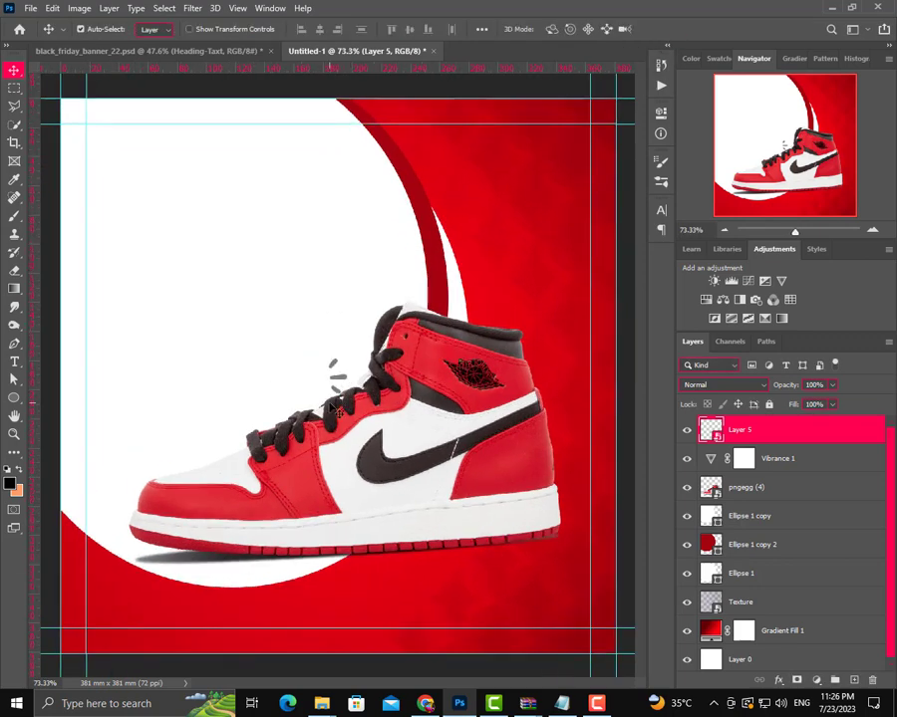
{"action": "mouse_move", "coordinate": [339, 380]}
{"action": "left_mouse_down"}
{"action": "mouse_move", "coordinate": [553, 406]}
{"action": "mouse_move", "coordinate": [546, 398]}
{"action": "left_mouse_up"}
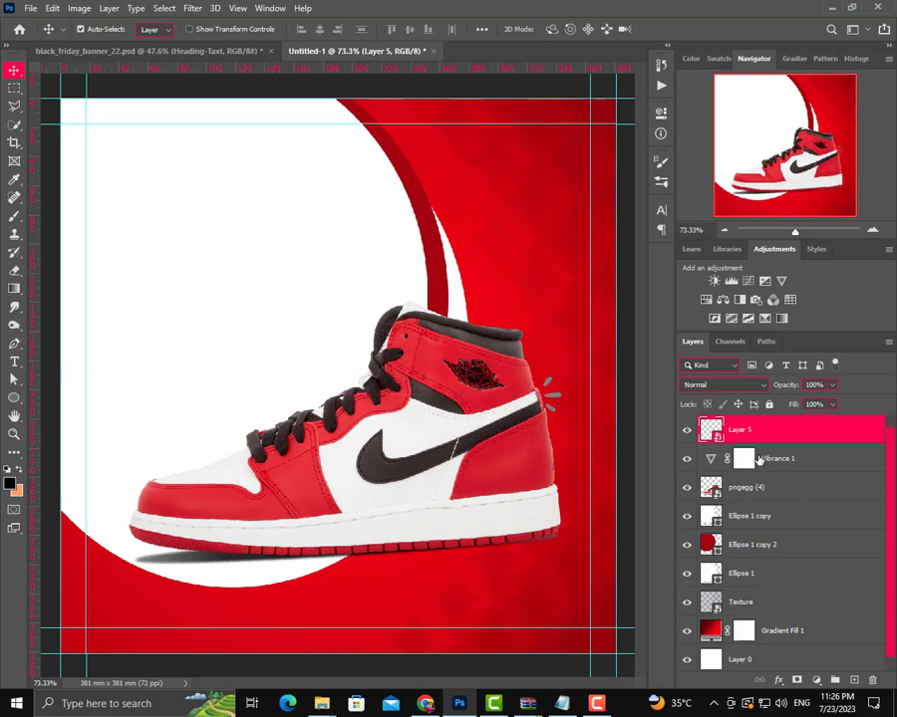
{"action": "left_click", "coordinate": [778, 680]}
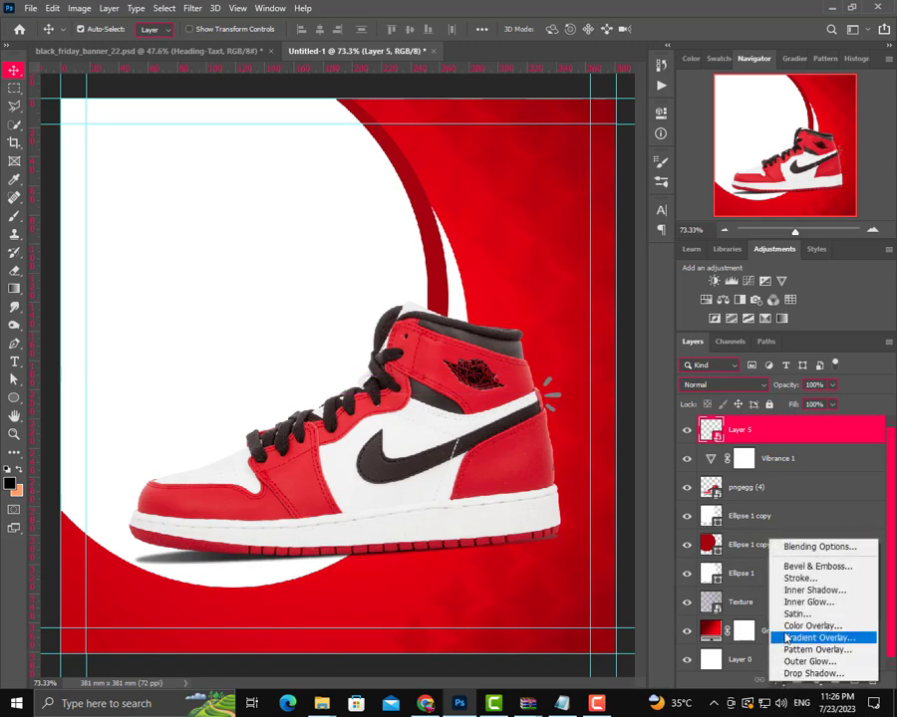
Add a pure white Color Overlay effect to the Layer 5 spark graphic.
{"action": "left_click", "coordinate": [793, 626]}
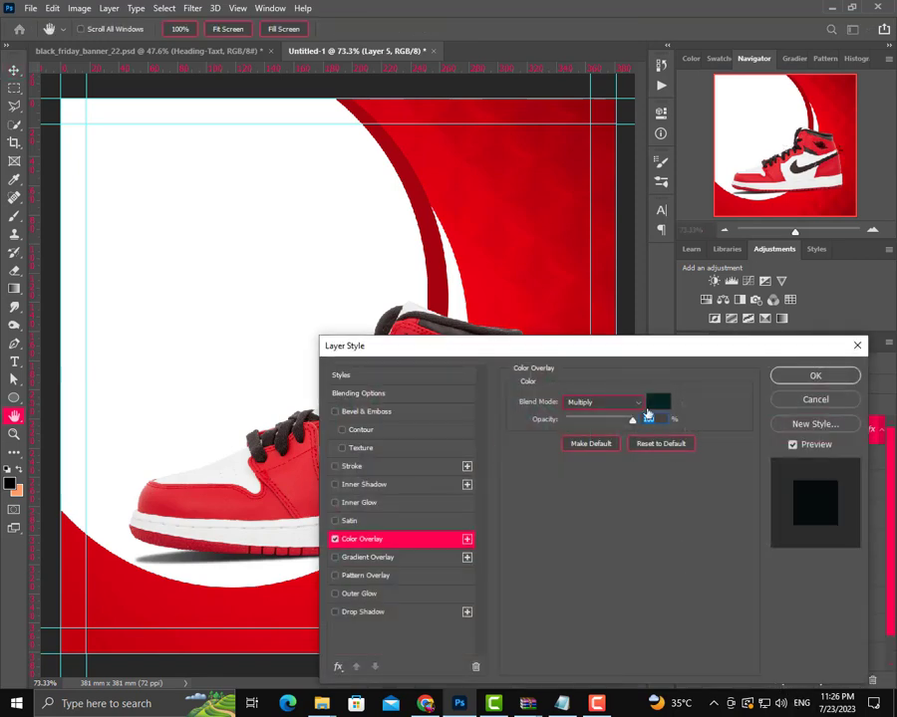
{"action": "left_click", "coordinate": [657, 401]}
{"action": "left_click", "coordinate": [493, 490]}
{"action": "left_click", "coordinate": [421, 462]}
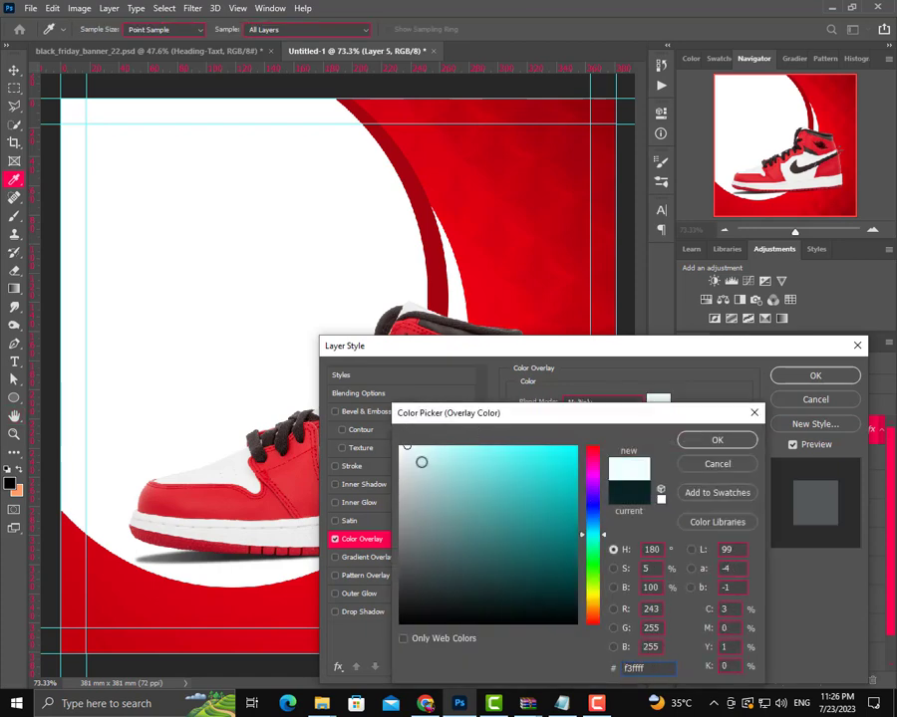
{"action": "left_click_drag", "start_coordinate": [407, 446], "coordinate": [390, 426]}
{"action": "left_click", "coordinate": [713, 448]}
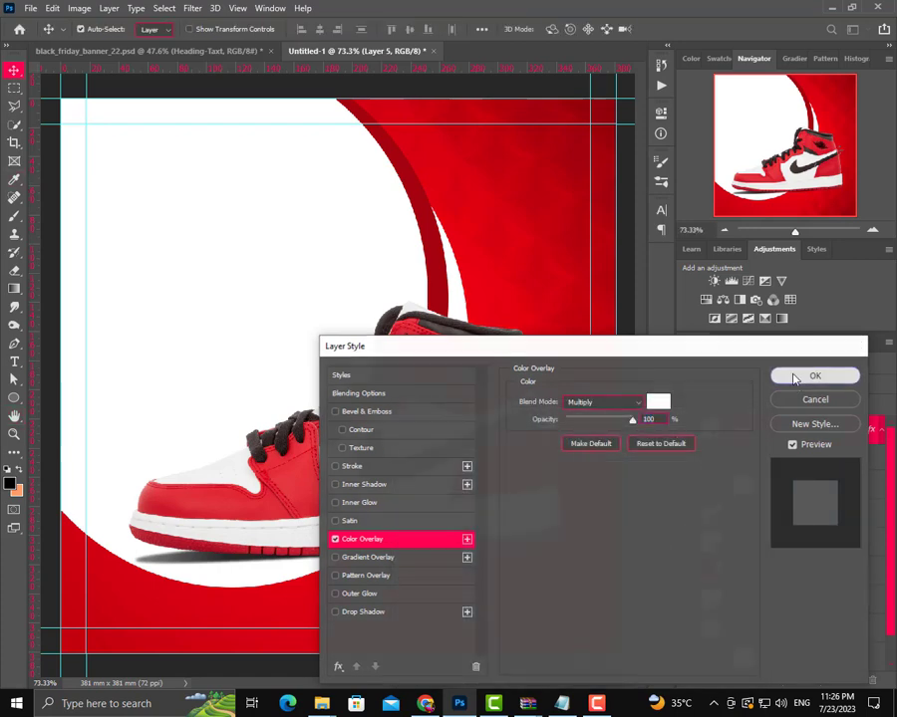
{"action": "left_click", "coordinate": [809, 376]}
{"action": "scroll", "coordinate": [601, 432], "scroll_direction": "up", "scroll_amount": 1}
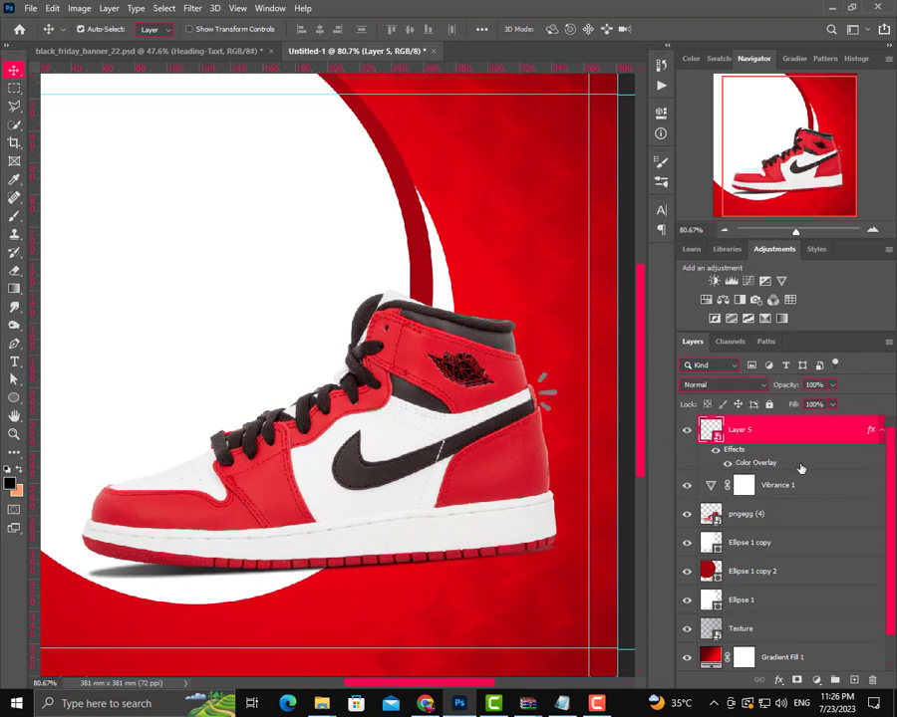
Set the spark's white Color Overlay blend mode to Normal.
{"action": "double_click", "coordinate": [869, 431]}
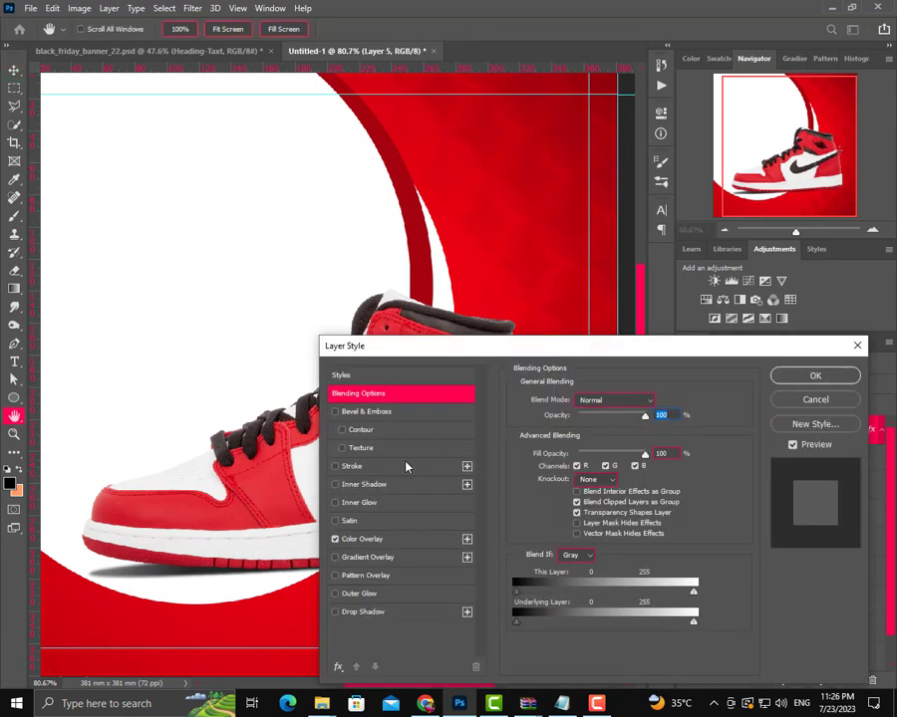
{"action": "left_click", "coordinate": [365, 539]}
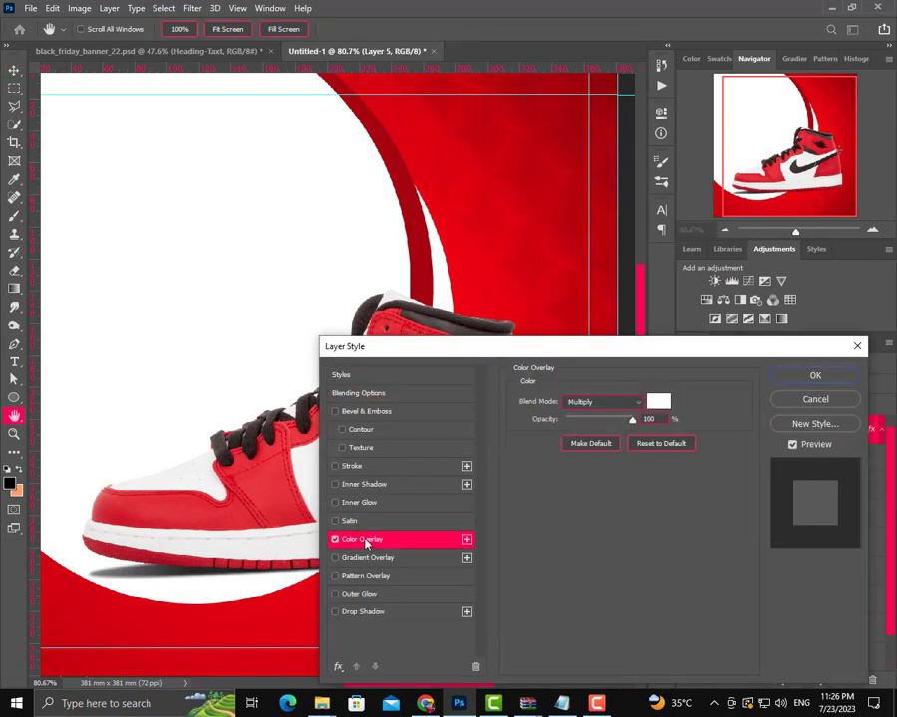
{"action": "left_click", "coordinate": [603, 401]}
{"action": "left_click", "coordinate": [583, 353]}
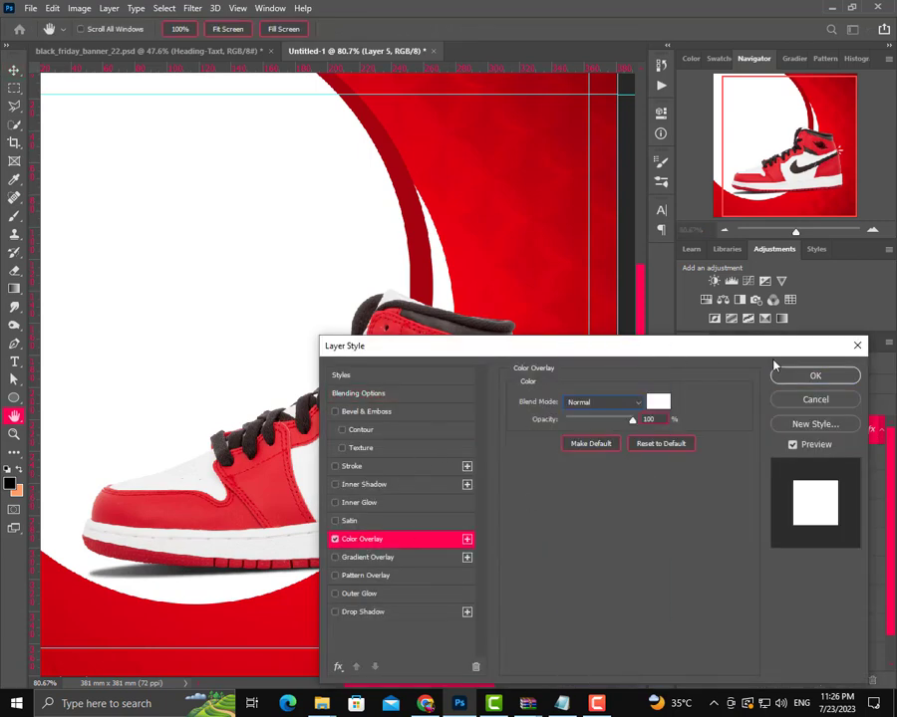
{"action": "left_click", "coordinate": [814, 378]}
{"action": "scroll", "coordinate": [543, 398], "scroll_direction": "up", "scroll_amount": 1}
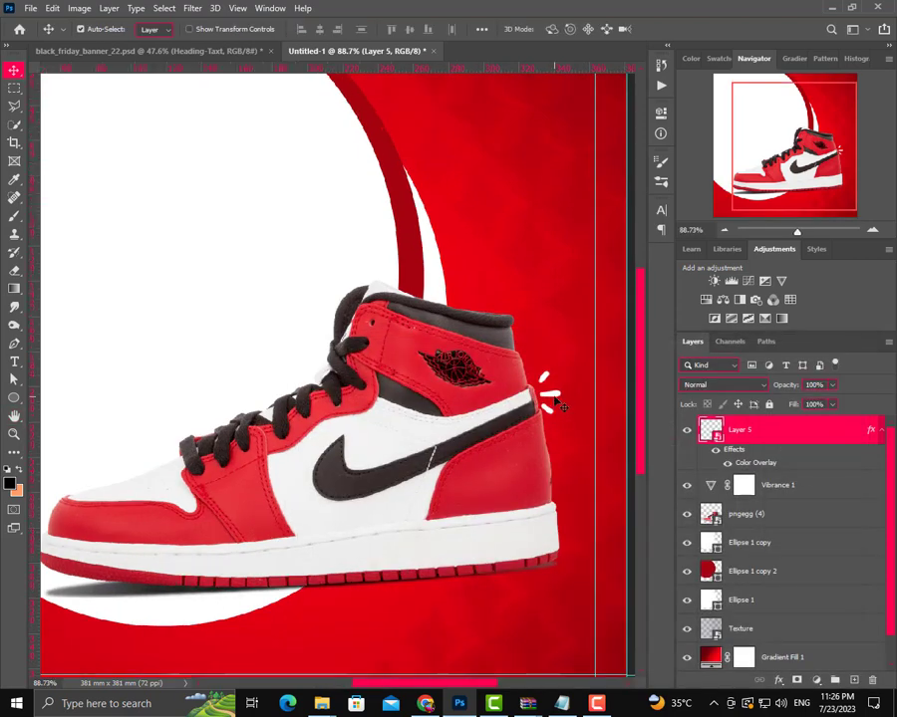
Free Transform the spark graphic to about -10° rotation and 111% scale, then fit the banner in view.
{"action": "left_click", "coordinate": [50, 9]}
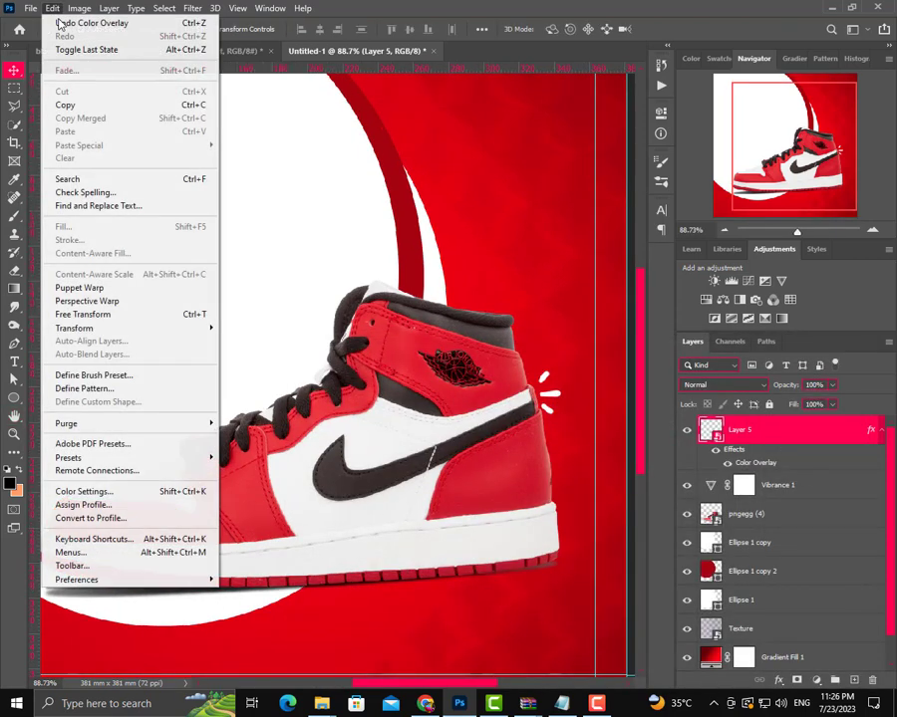
{"action": "left_click", "coordinate": [184, 315]}
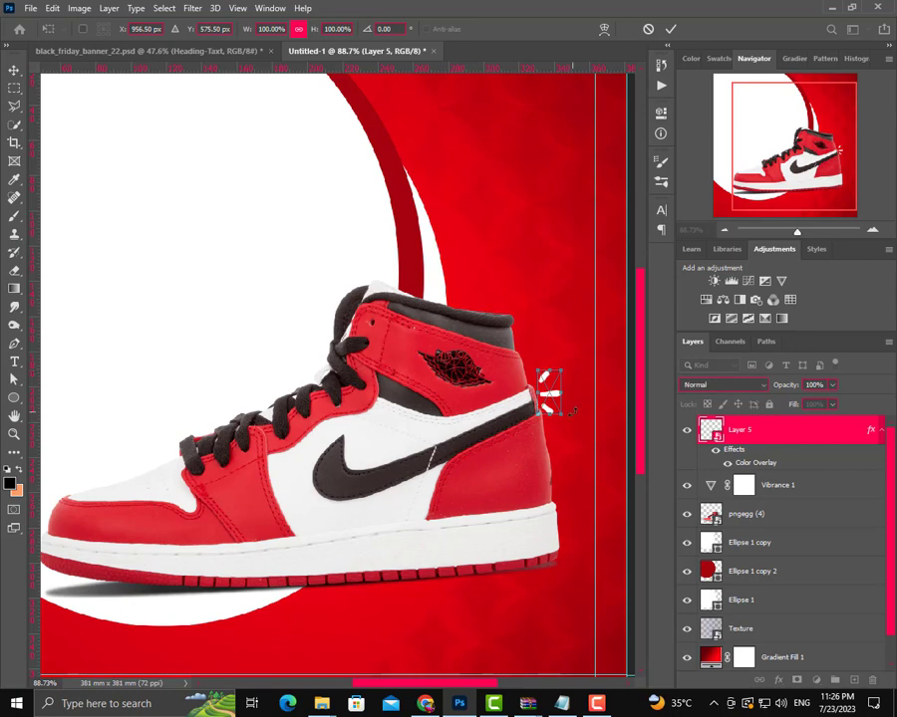
{"action": "mouse_move", "coordinate": [575, 396]}
{"action": "left_mouse_down"}
{"action": "mouse_move", "coordinate": [551, 411]}
{"action": "mouse_move", "coordinate": [558, 418]}
{"action": "left_mouse_up"}
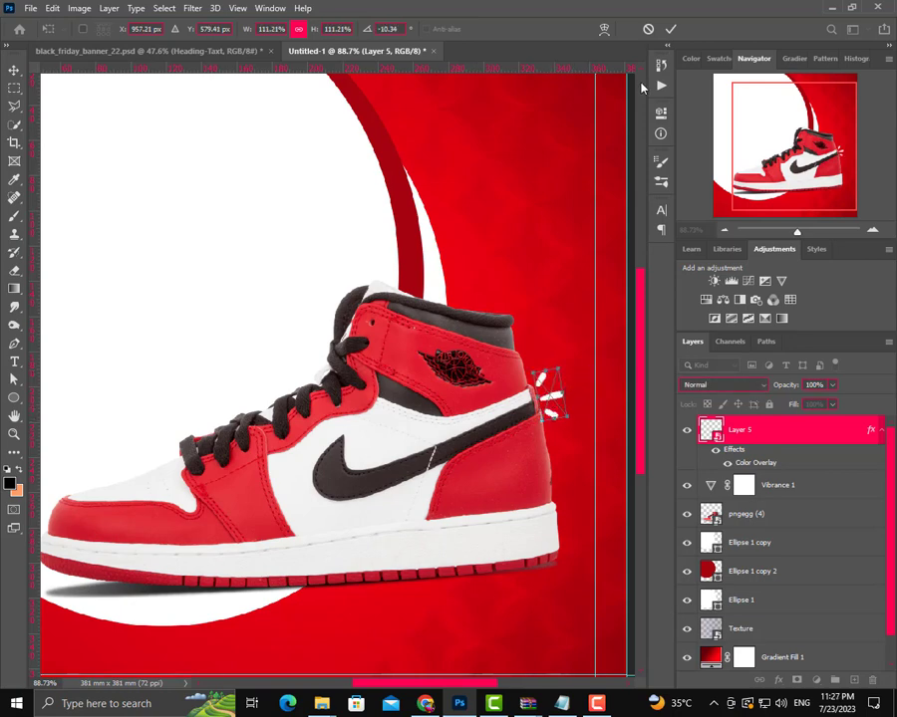
{"action": "left_click", "coordinate": [670, 28]}
{"action": "key", "text": "ctrl+0"}
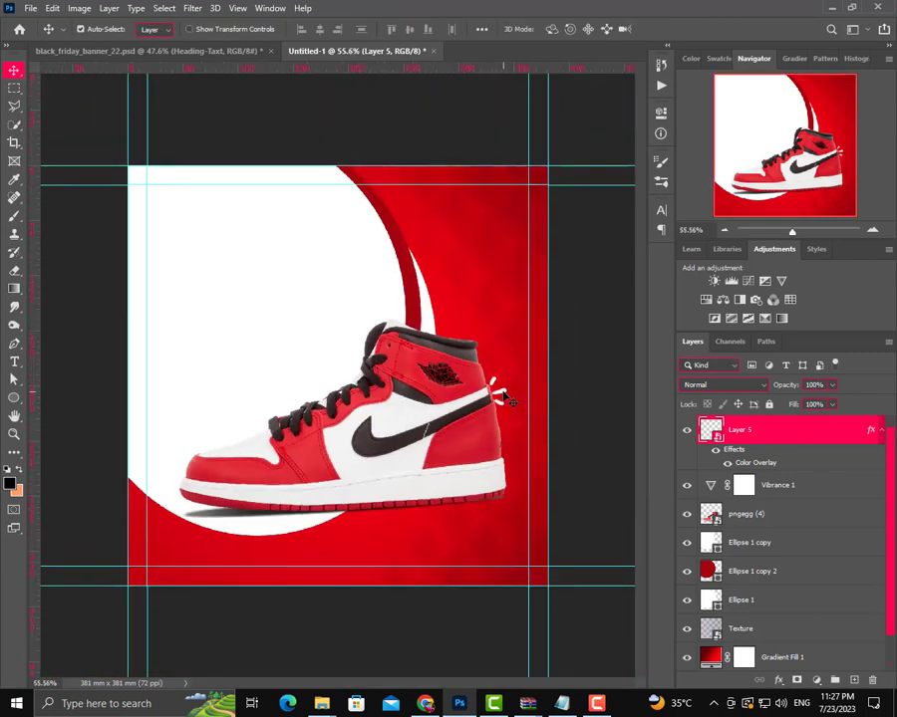
{"action": "scroll", "coordinate": [351, 279], "scroll_direction": "up", "scroll_amount": 1}
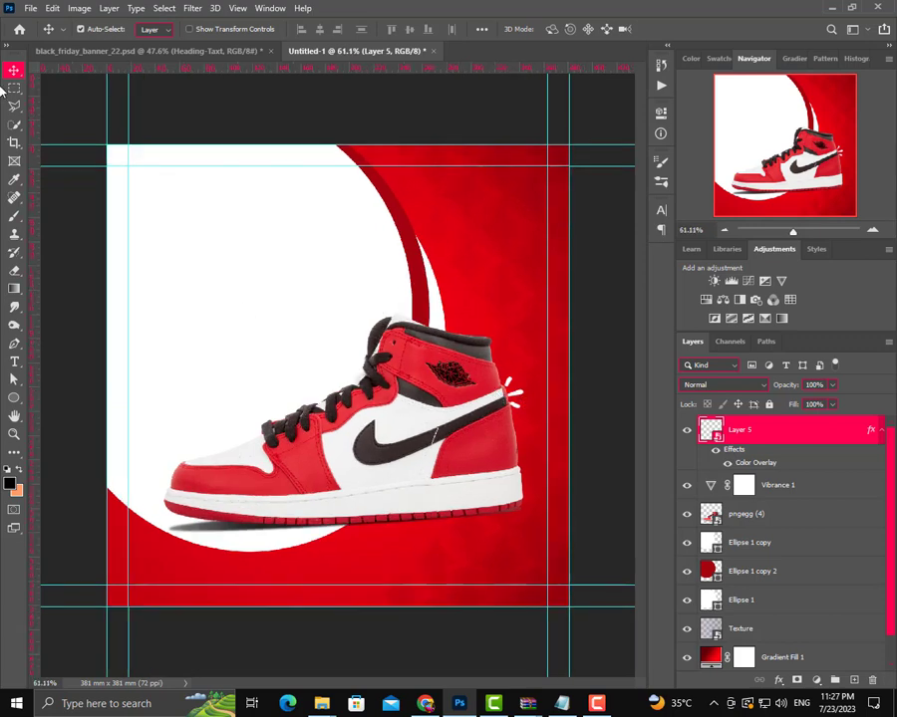
{"action": "left_click", "coordinate": [30, 10]}
Drag the Layer 2 copy 2 curved-stroke graphic from the حذا assets folder toward Photoshop.
{"action": "left_click", "coordinate": [31, 10]}
{"action": "mouse_move", "coordinate": [321, 703]}
{"action": "left_click", "coordinate": [371, 642]}
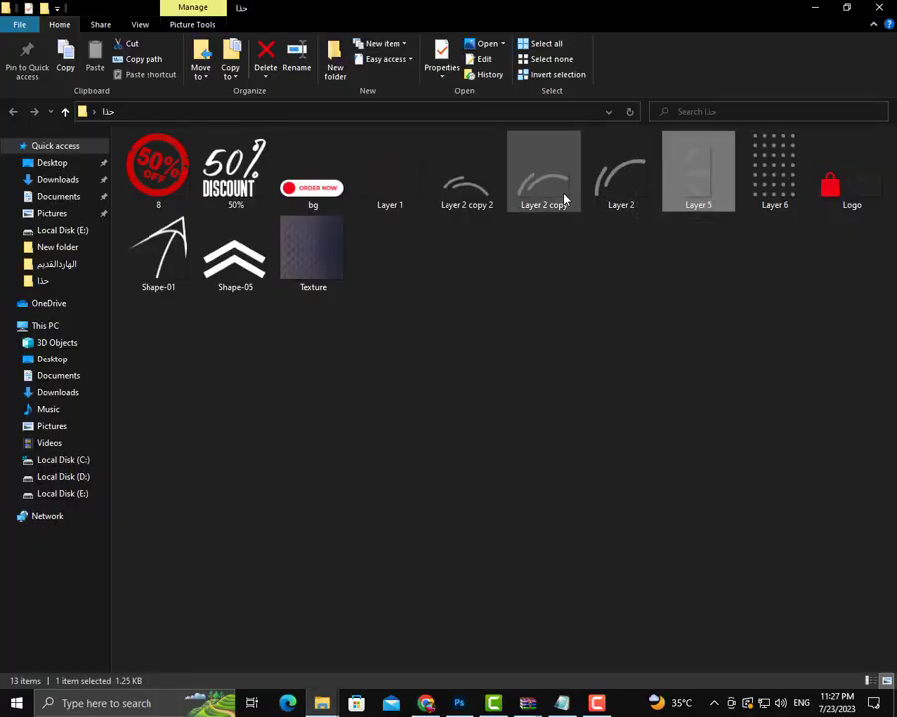
{"action": "left_click_drag", "start_coordinate": [466, 195], "coordinate": [461, 703]}
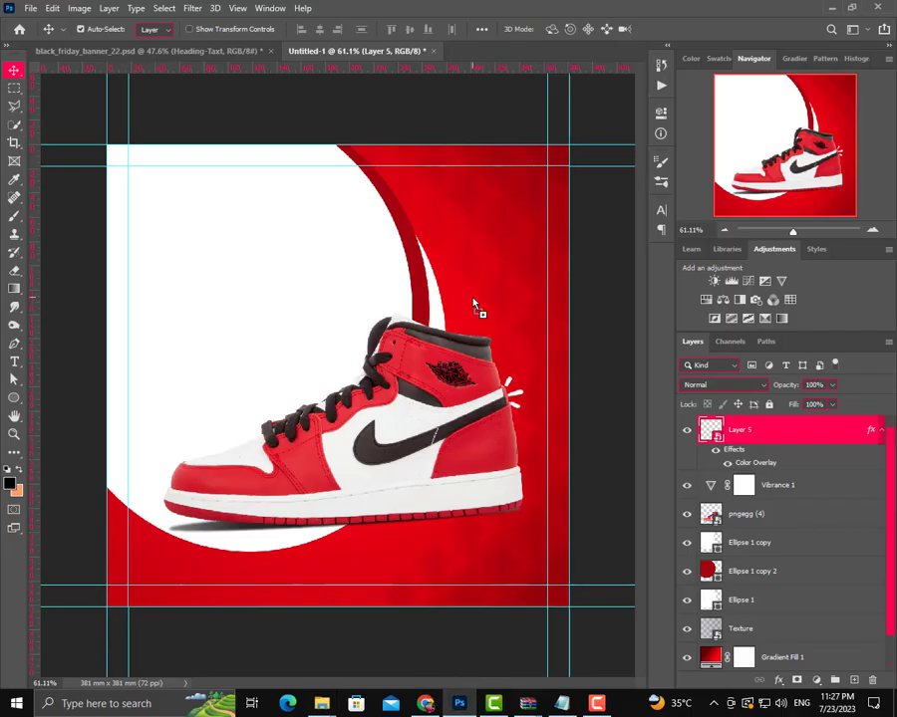
Place the Layer 2 copy 2 curved stroke and move it above the sneaker's collar.
{"action": "left_click_drag", "start_coordinate": [462, 704], "coordinate": [476, 296]}
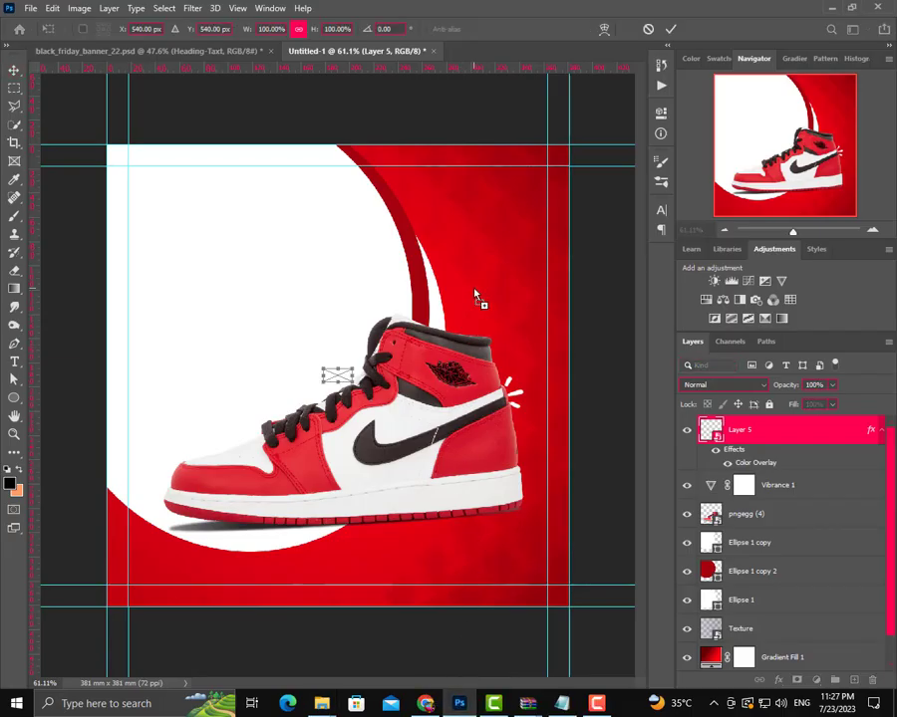
{"action": "left_click", "coordinate": [670, 29]}
{"action": "scroll", "coordinate": [339, 373], "scroll_direction": "up", "scroll_amount": 1}
{"action": "left_click", "coordinate": [342, 379]}
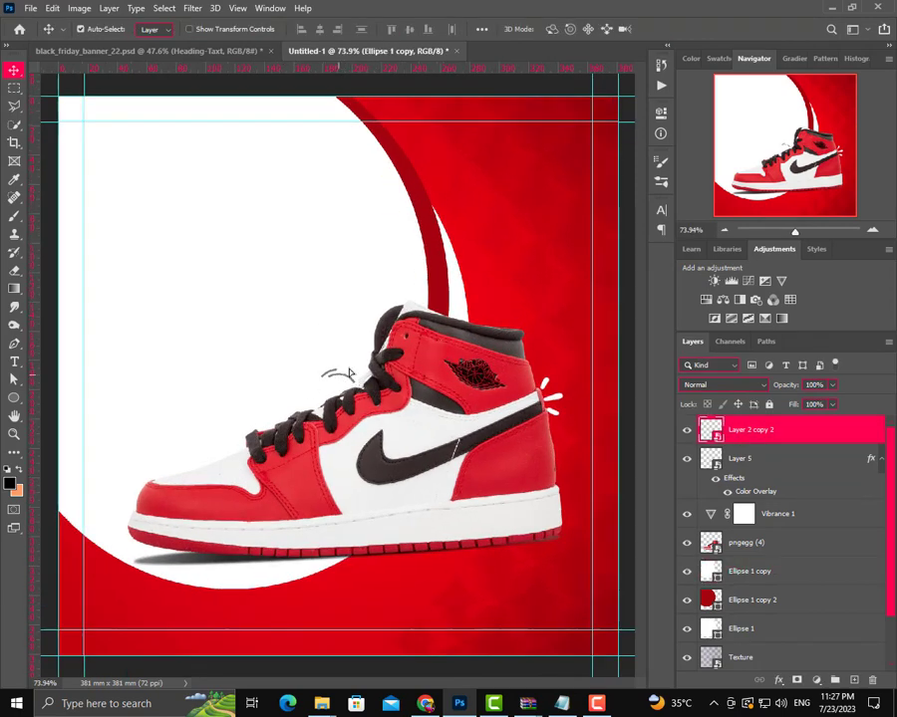
{"action": "left_click_drag", "start_coordinate": [338, 381], "coordinate": [523, 321]}
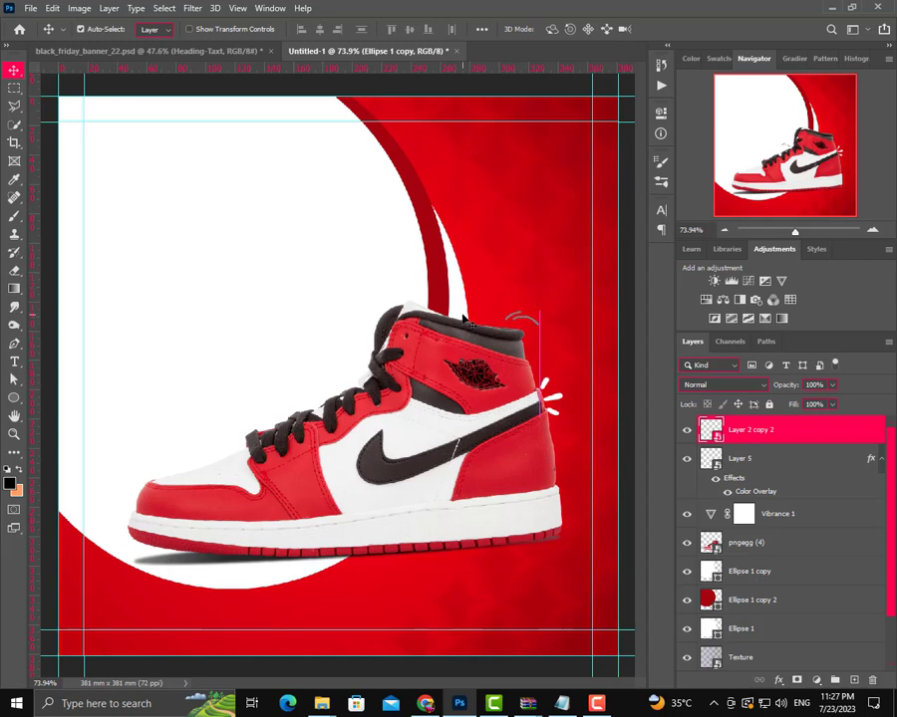
Free Transform the curved stroke to a tilt of about 30°.
{"action": "left_click", "coordinate": [52, 8]}
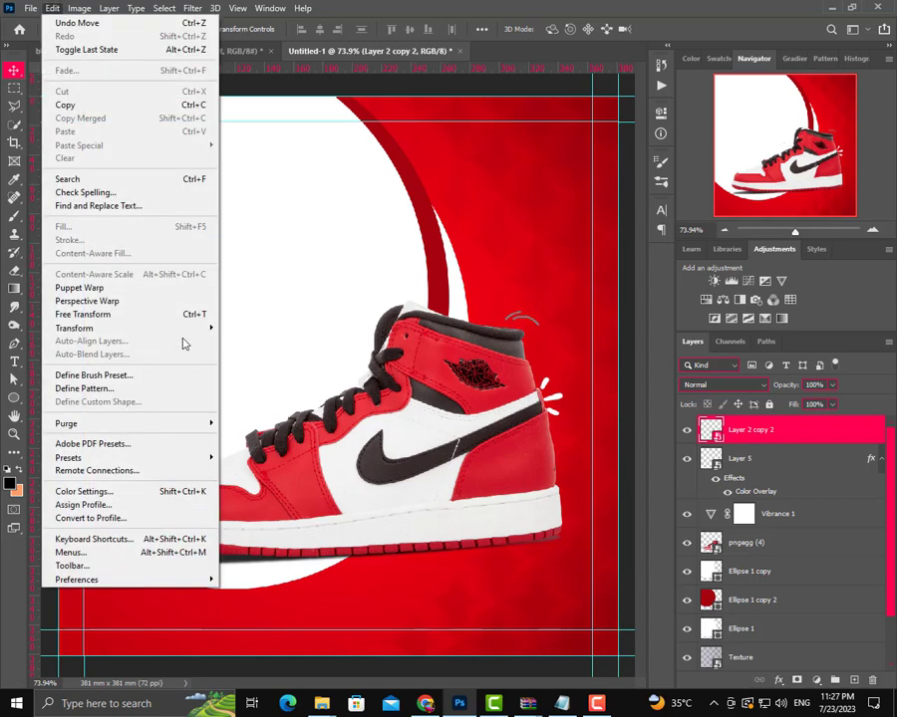
{"action": "left_click", "coordinate": [188, 315]}
{"action": "left_click_drag", "start_coordinate": [528, 262], "coordinate": [538, 327]}
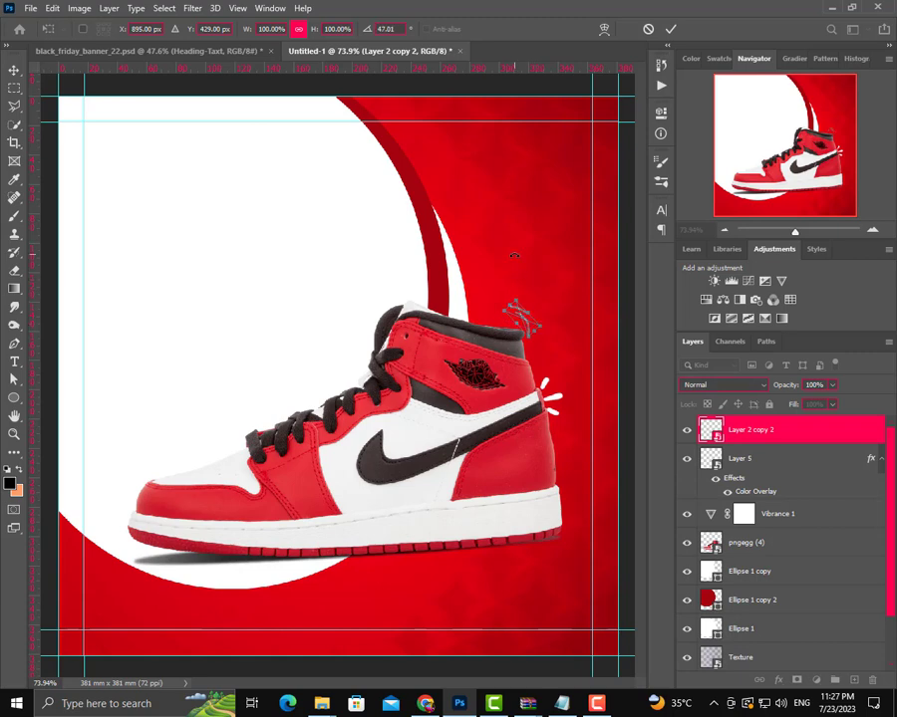
{"action": "mouse_move", "coordinate": [514, 256]}
{"action": "left_mouse_down"}
{"action": "mouse_move", "coordinate": [536, 347]}
{"action": "mouse_move", "coordinate": [544, 311]}
{"action": "left_mouse_up"}
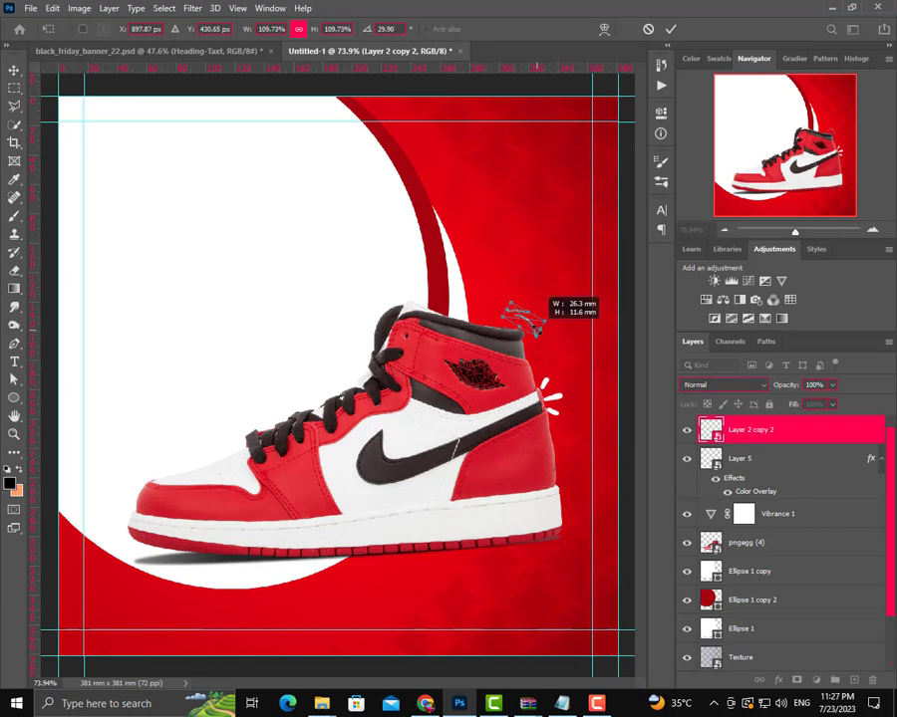
{"action": "left_click", "coordinate": [670, 29]}
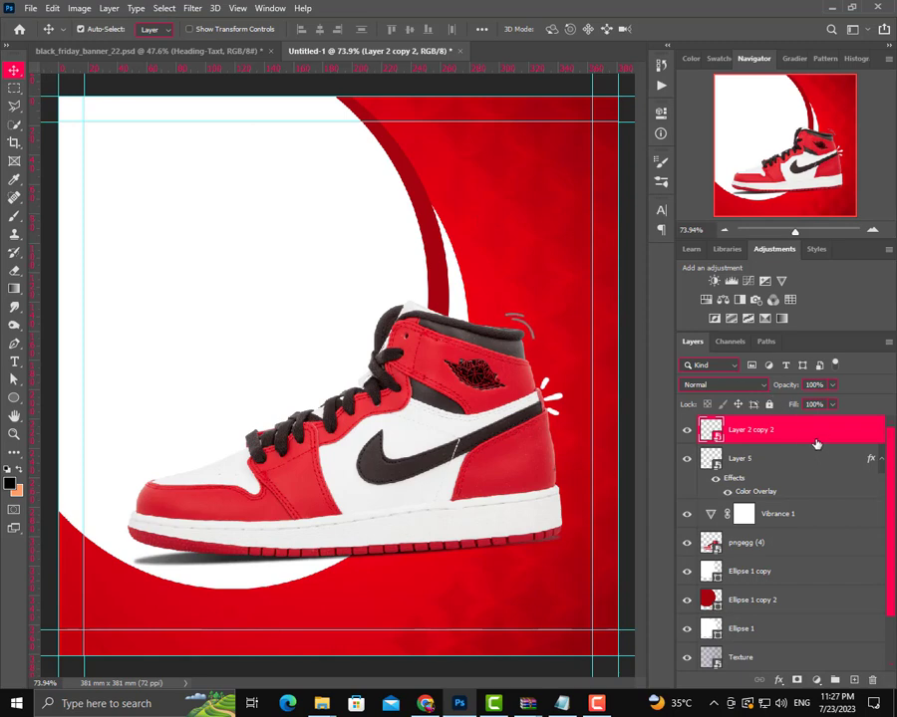
Give Layer 2 copy 2 a white Color Overlay in Normal mode.
{"action": "left_click", "coordinate": [777, 678]}
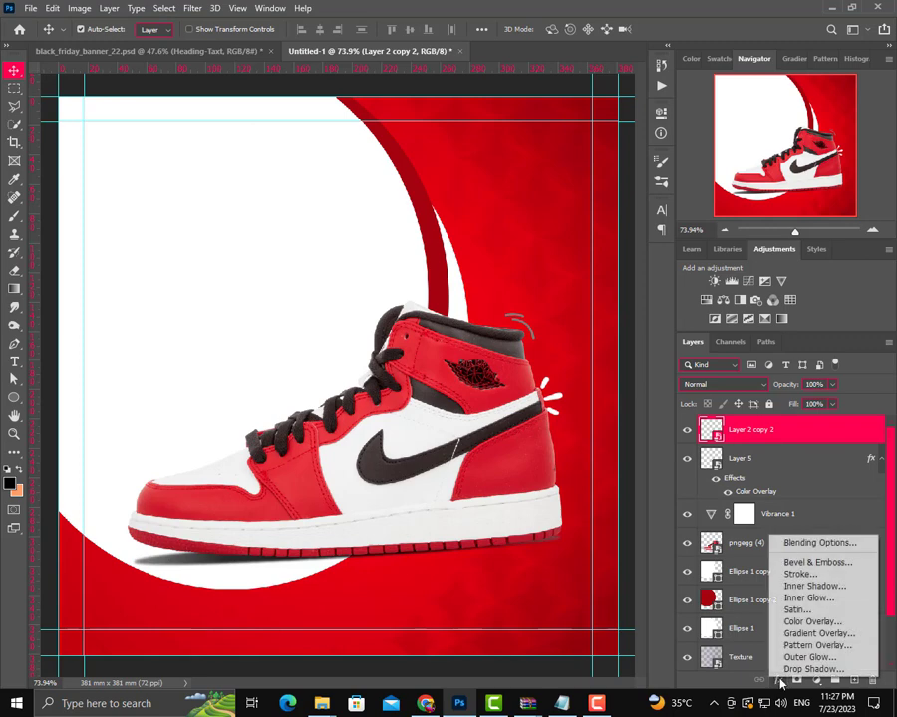
{"action": "left_click", "coordinate": [812, 624]}
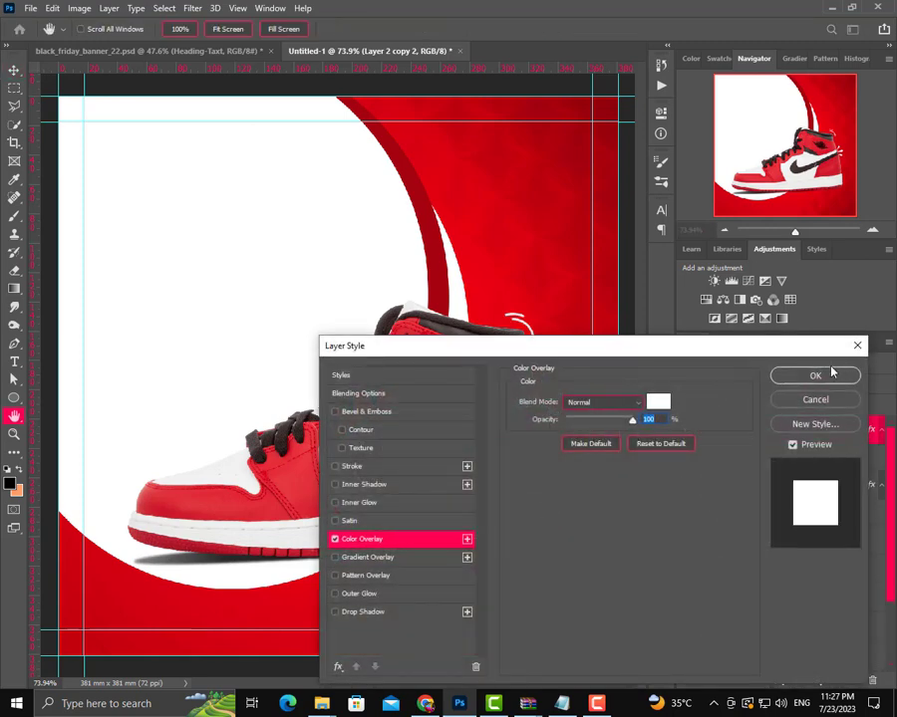
{"action": "left_click", "coordinate": [814, 376]}
{"action": "scroll", "coordinate": [348, 286], "scroll_direction": "down", "scroll_amount": 1}
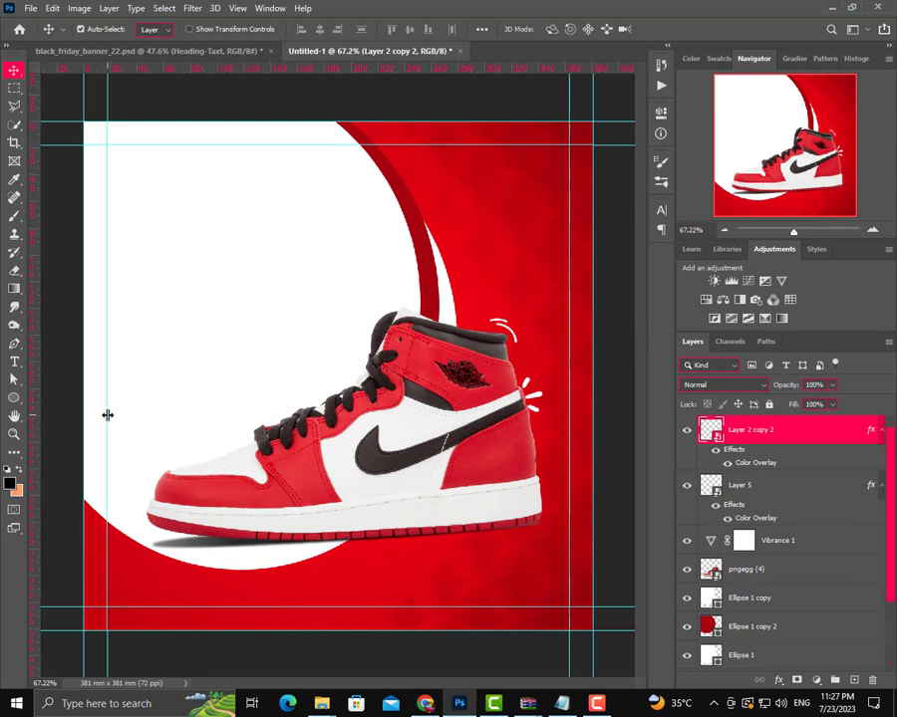
{"action": "left_click", "coordinate": [196, 51]}
Copy the Heading-Taxt group from black_friday_banner_22.psd and paste it into the sneaker design.
{"action": "left_click", "coordinate": [52, 8]}
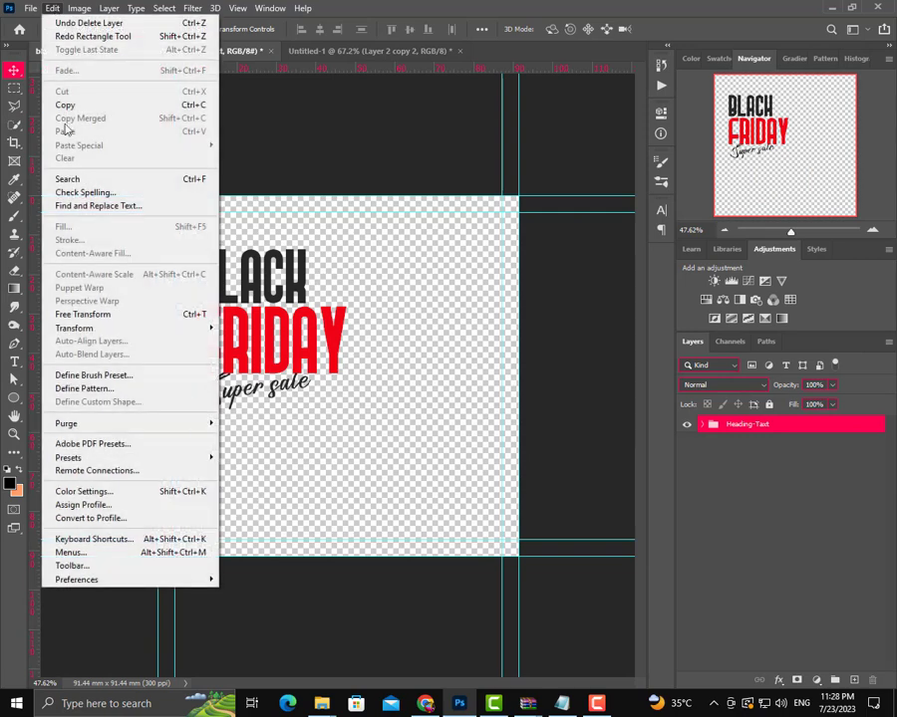
{"action": "left_click", "coordinate": [68, 105]}
{"action": "left_click", "coordinate": [379, 51]}
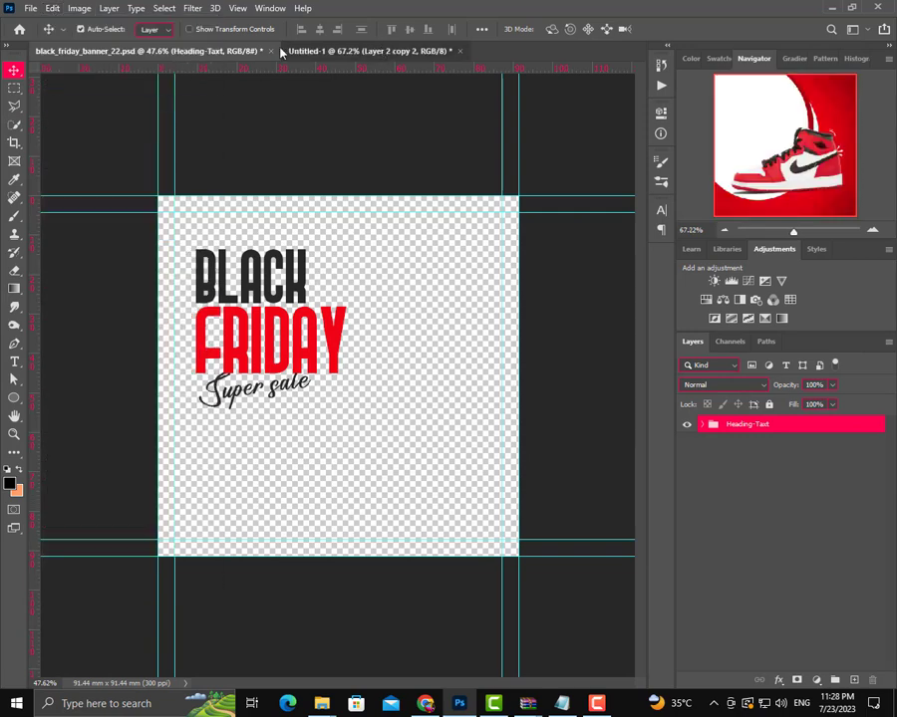
{"action": "left_click", "coordinate": [57, 10]}
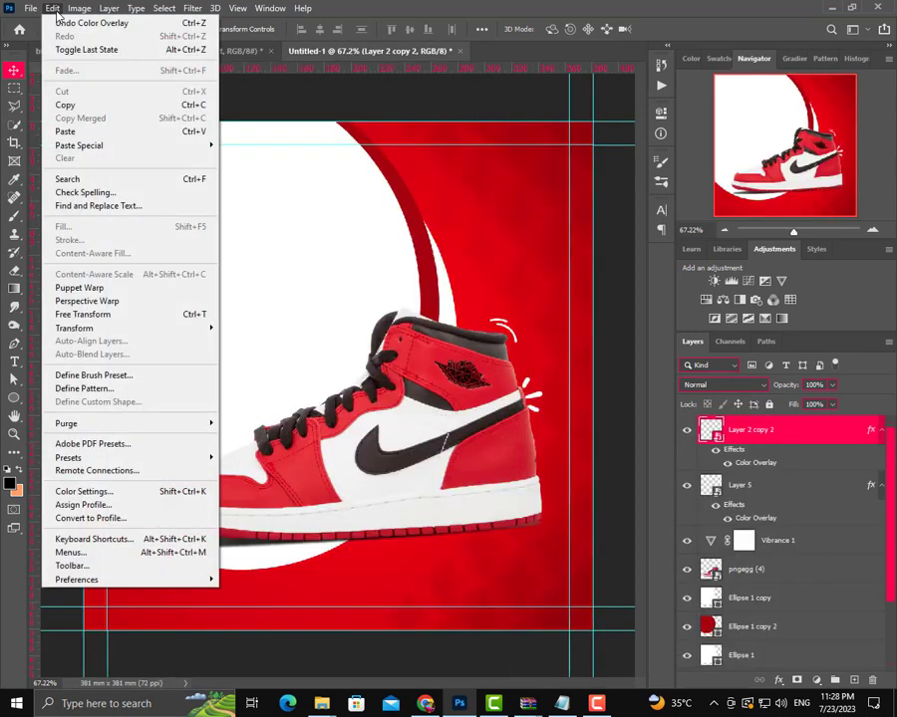
{"action": "left_click", "coordinate": [74, 130]}
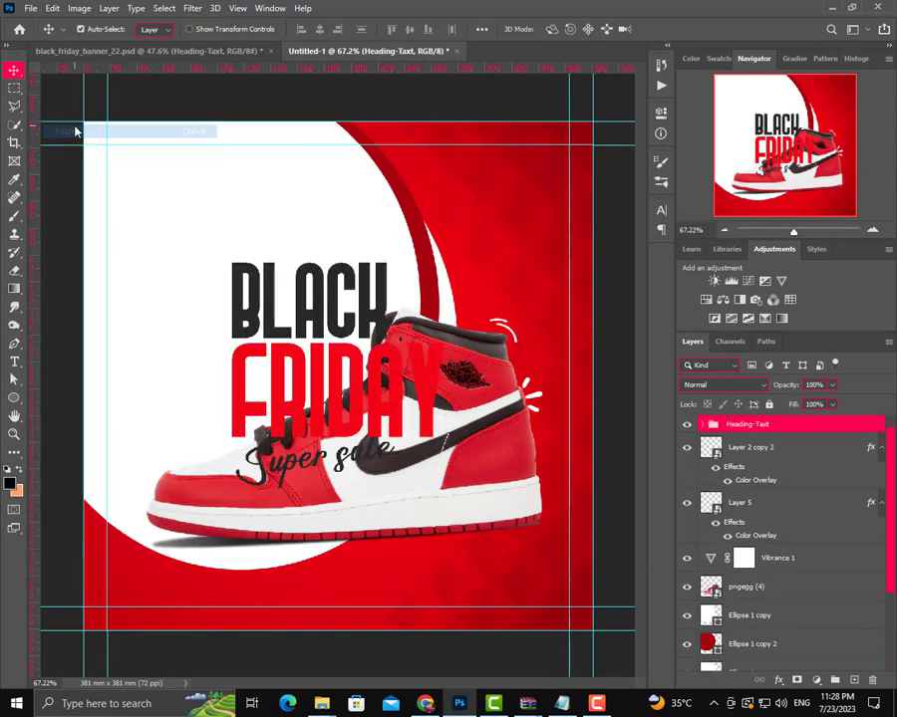
Convert the BLACK FRIDAY Super sale heading to a smart object and move it upper left.
{"action": "right_click", "coordinate": [796, 426]}
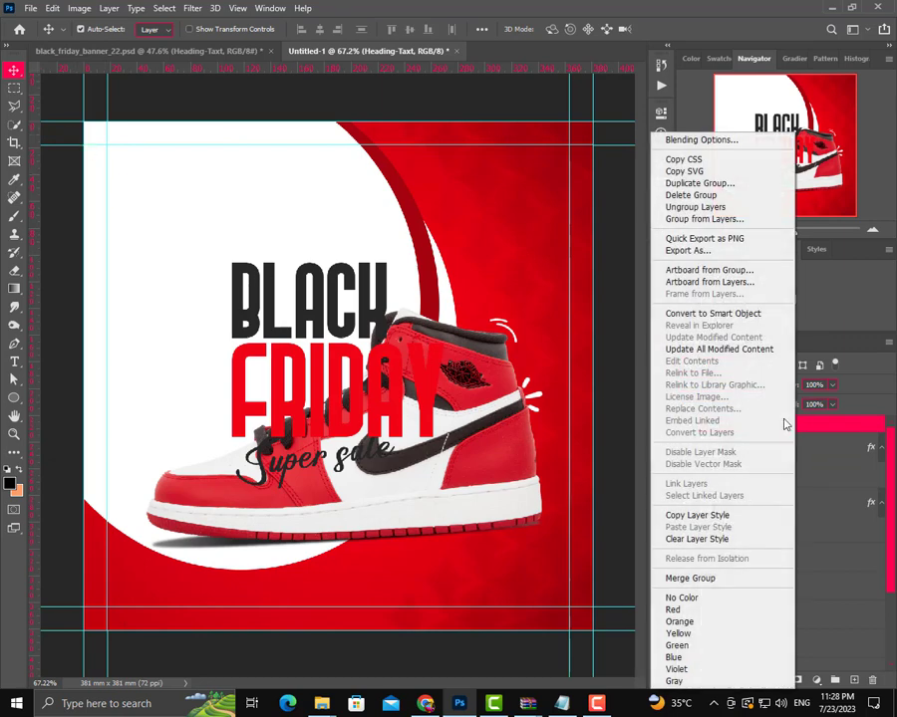
{"action": "left_click", "coordinate": [677, 306]}
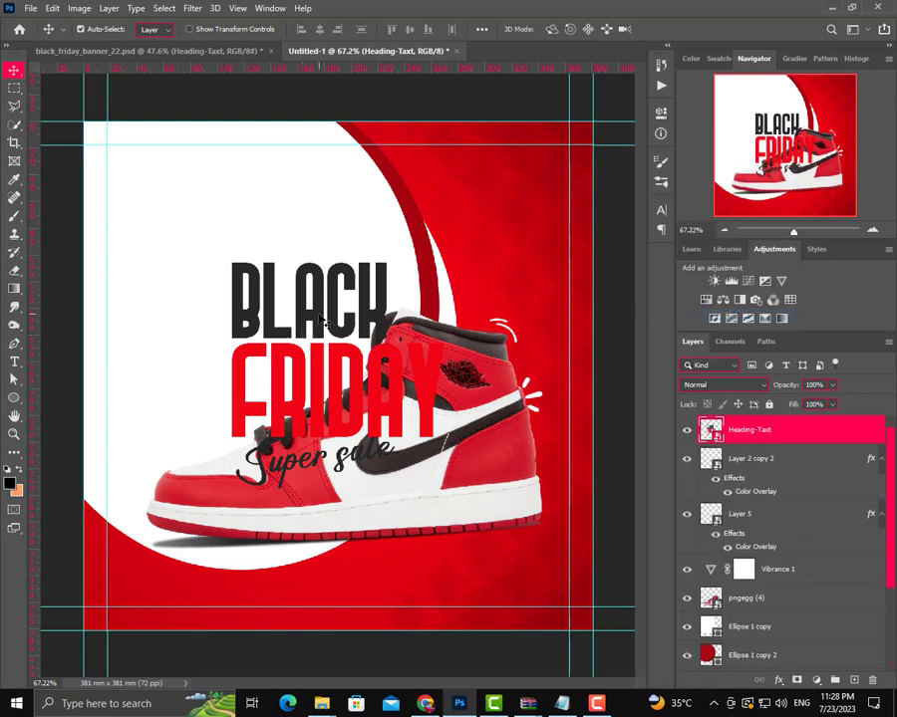
{"action": "mouse_move", "coordinate": [319, 315]}
{"action": "left_mouse_down"}
{"action": "mouse_move", "coordinate": [265, 280]}
{"action": "mouse_move", "coordinate": [198, 265]}
{"action": "left_mouse_up"}
{"action": "scroll", "coordinate": [319, 221], "scroll_direction": "down", "scroll_amount": 1}
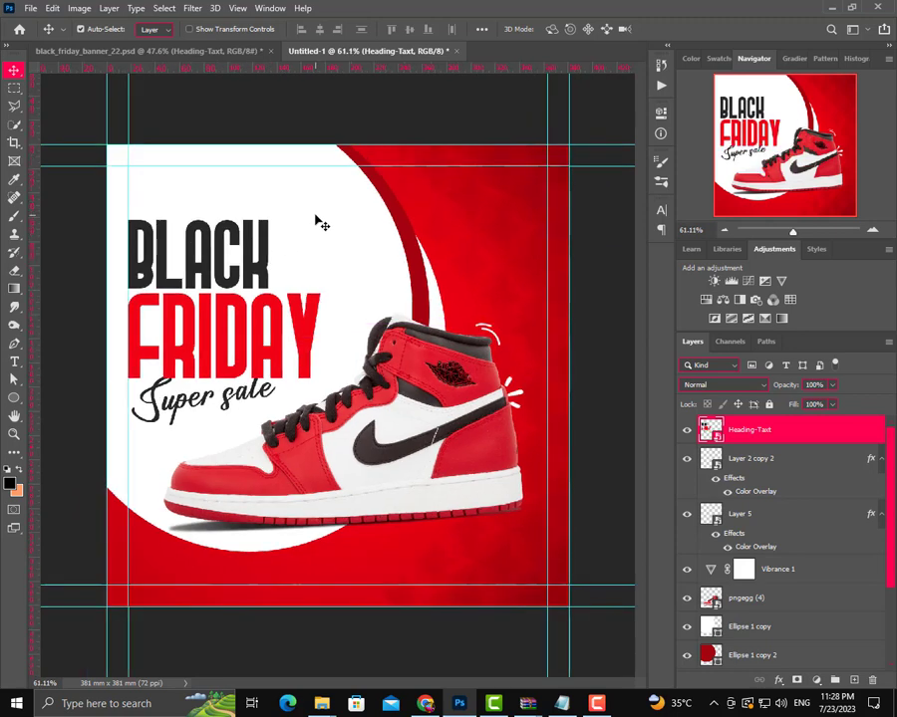
{"action": "scroll", "coordinate": [319, 221], "scroll_direction": "up", "scroll_amount": 1}
{"action": "scroll", "coordinate": [316, 221], "scroll_direction": "down", "scroll_amount": 1}
{"action": "scroll", "coordinate": [317, 221], "scroll_direction": "down", "scroll_amount": 1}
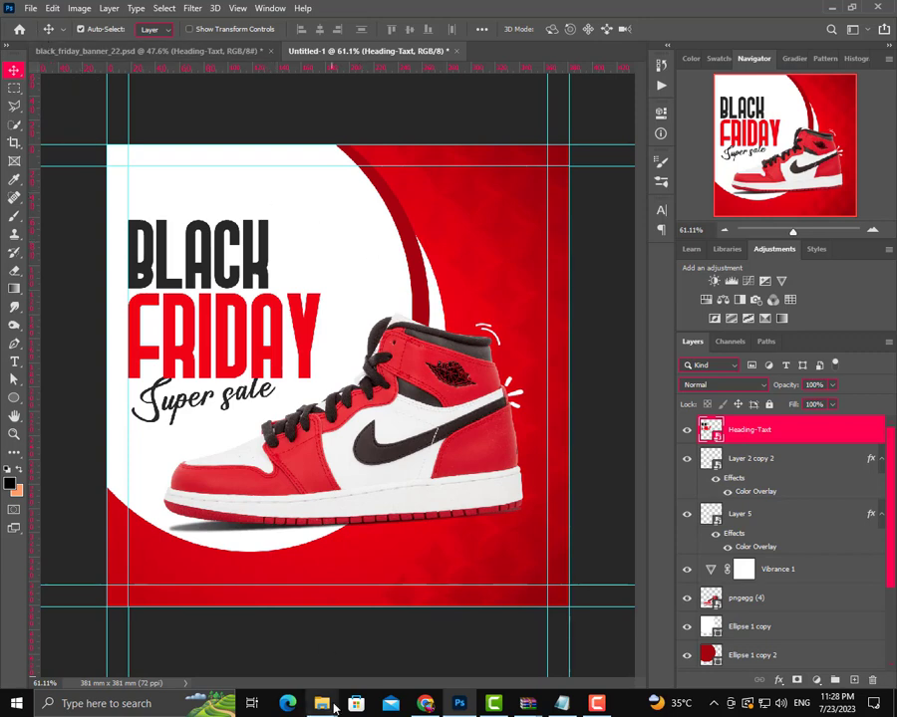
Drag the 50% DISCOUNT image from the assets folder toward the Photoshop banner.
{"action": "mouse_move", "coordinate": [321, 703]}
{"action": "left_click", "coordinate": [375, 653]}
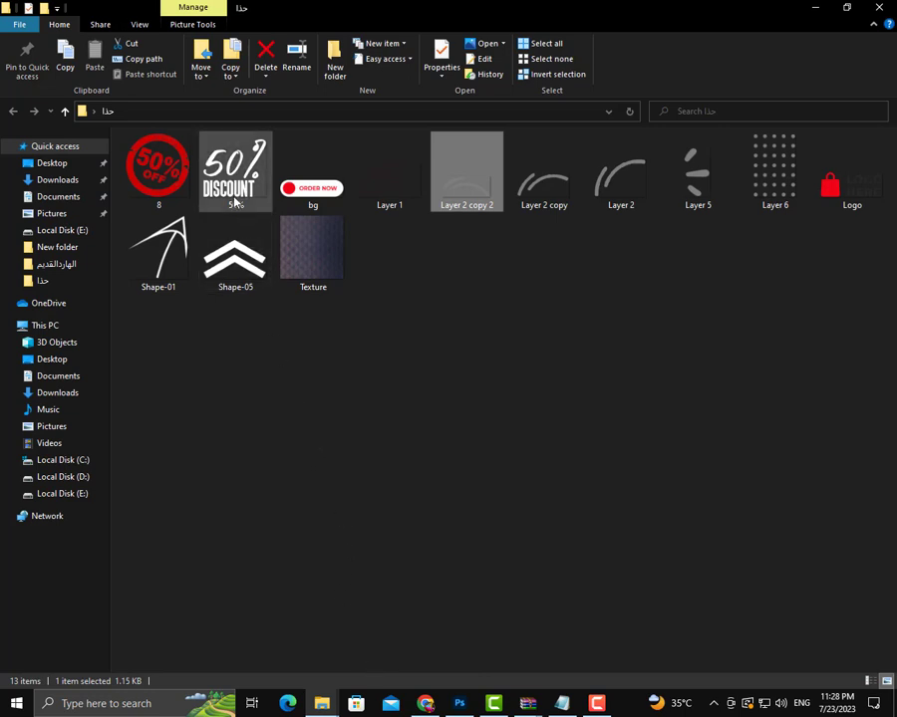
{"action": "left_click_drag", "start_coordinate": [233, 196], "coordinate": [451, 695]}
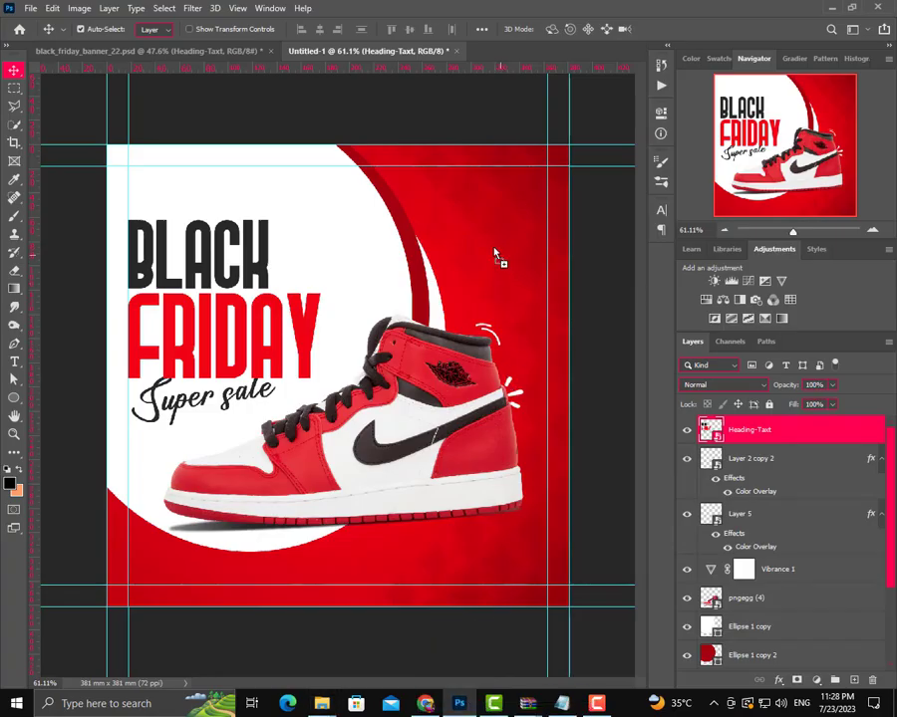
Drop the white 50% DISCOUNT image, position it top-right above the sneaker, and commit it.
{"action": "left_click_drag", "start_coordinate": [452, 695], "coordinate": [472, 242]}
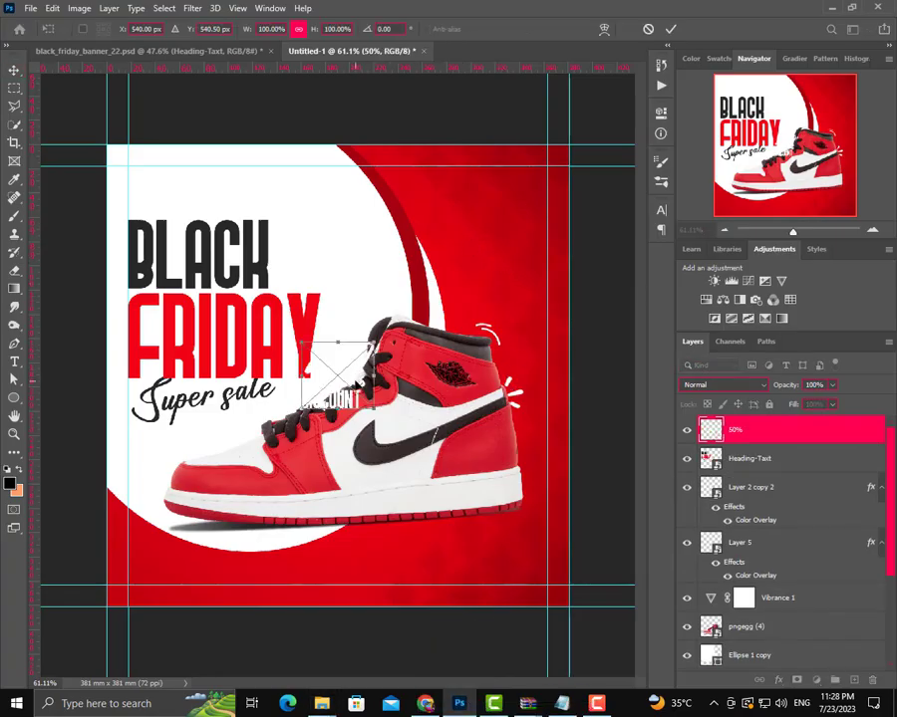
{"action": "mouse_move", "coordinate": [366, 352]}
{"action": "left_mouse_down"}
{"action": "mouse_move", "coordinate": [517, 212]}
{"action": "mouse_move", "coordinate": [525, 237]}
{"action": "left_mouse_up"}
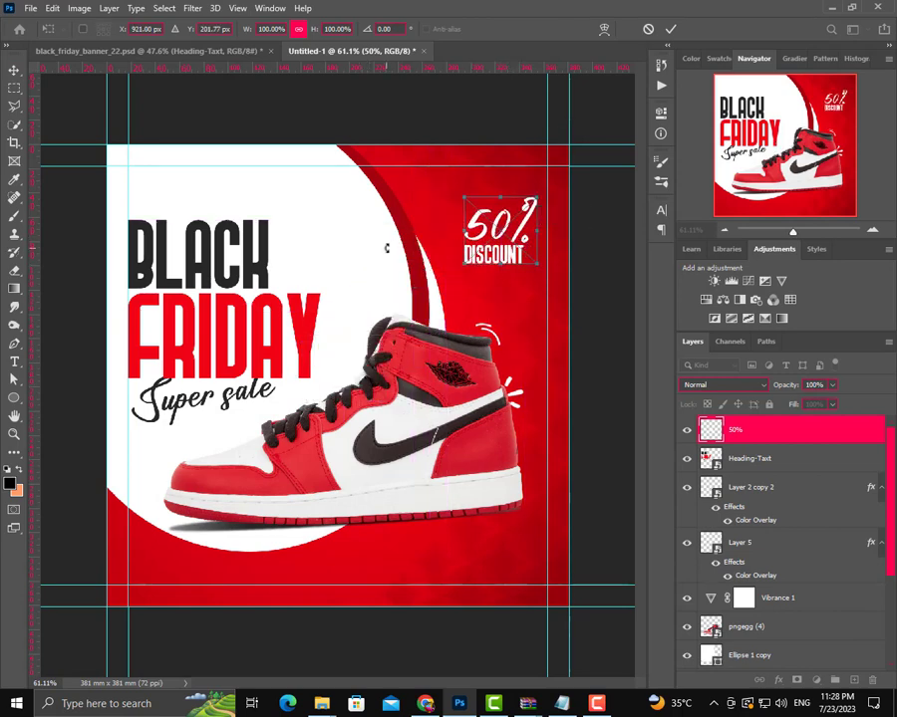
{"action": "key", "text": "shift+Right"}
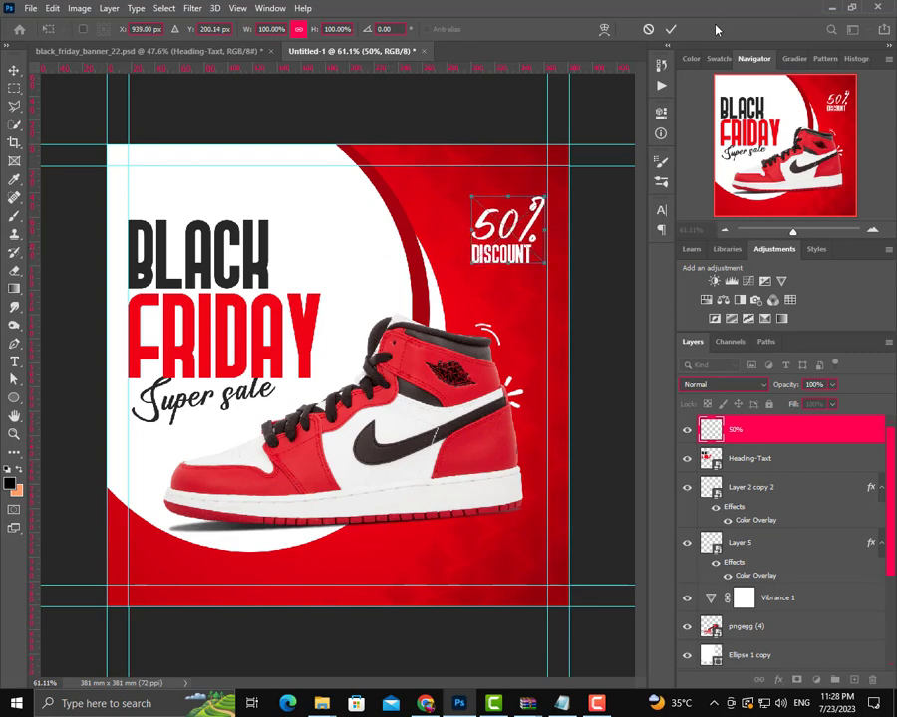
{"action": "left_click", "coordinate": [670, 29]}
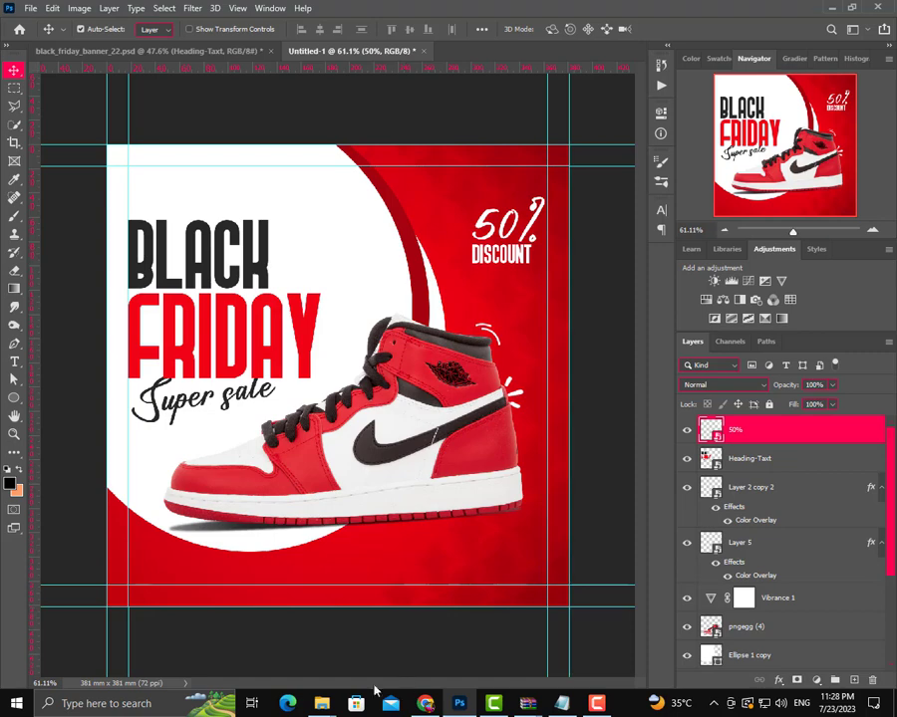
Place the Shape-01 white arrow below 50% DISCOUNT, scaled to about 149%, and commit it.
{"action": "mouse_move", "coordinate": [321, 703]}
{"action": "left_click", "coordinate": [394, 666]}
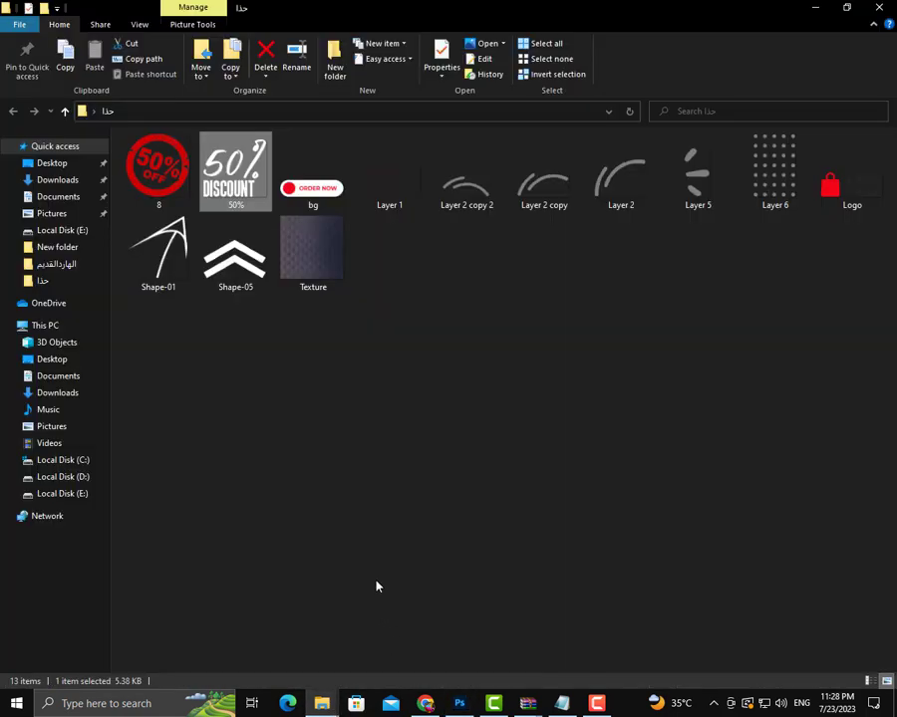
{"action": "left_click_drag", "start_coordinate": [157, 254], "coordinate": [203, 374]}
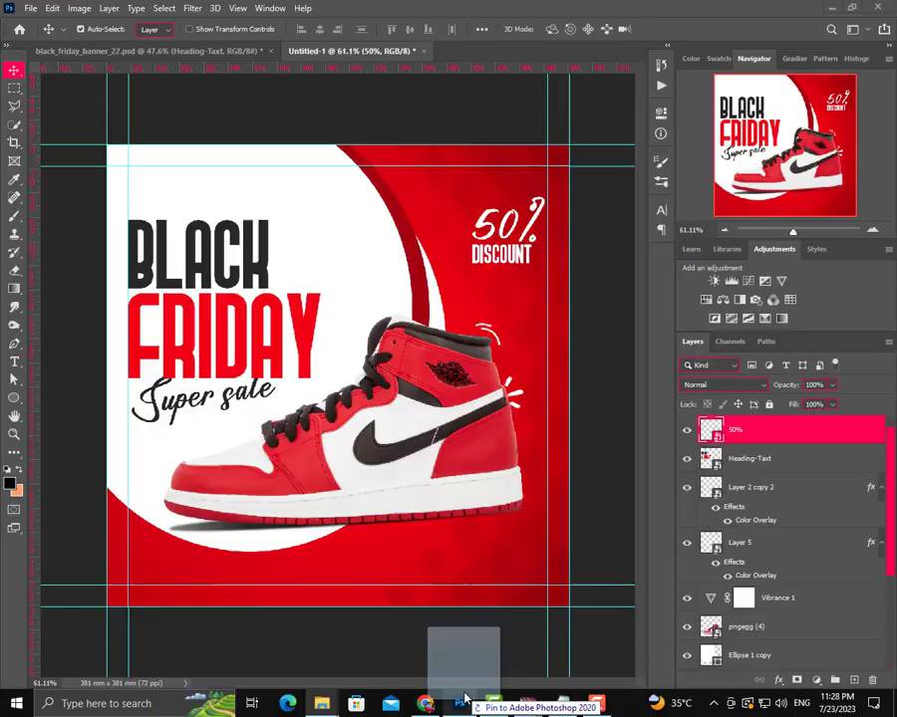
{"action": "left_click_drag", "start_coordinate": [204, 375], "coordinate": [478, 520]}
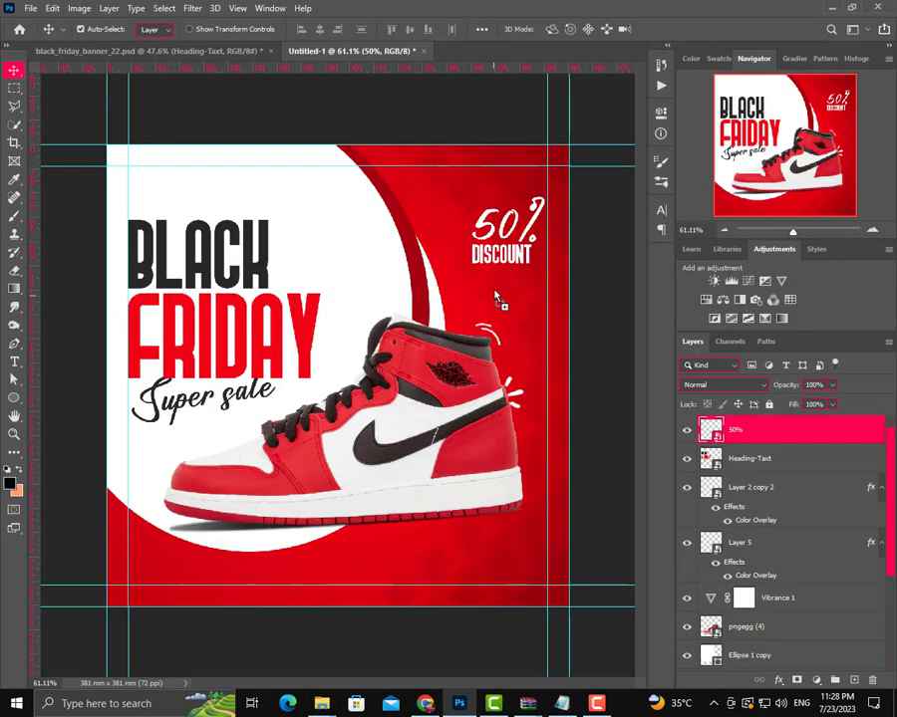
{"action": "mouse_move", "coordinate": [498, 299]}
{"action": "left_mouse_down"}
{"action": "mouse_move", "coordinate": [336, 371]}
{"action": "mouse_move", "coordinate": [476, 314]}
{"action": "left_mouse_up"}
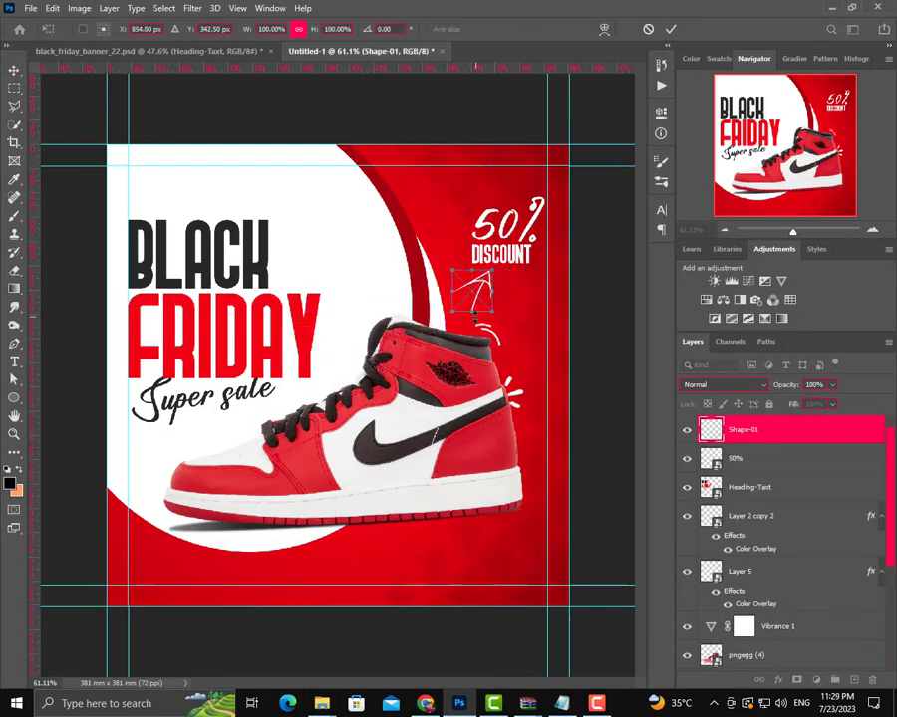
{"action": "mouse_move", "coordinate": [469, 310]}
{"action": "left_mouse_down"}
{"action": "mouse_move", "coordinate": [474, 298]}
{"action": "mouse_move", "coordinate": [456, 297]}
{"action": "left_mouse_up"}
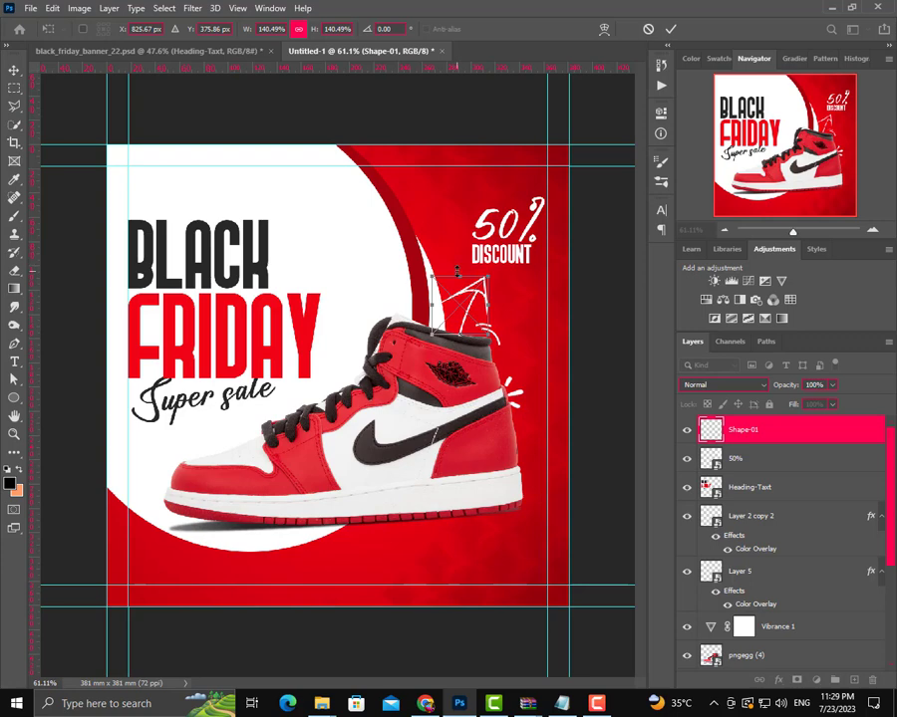
{"action": "left_click_drag", "start_coordinate": [456, 276], "coordinate": [457, 270]}
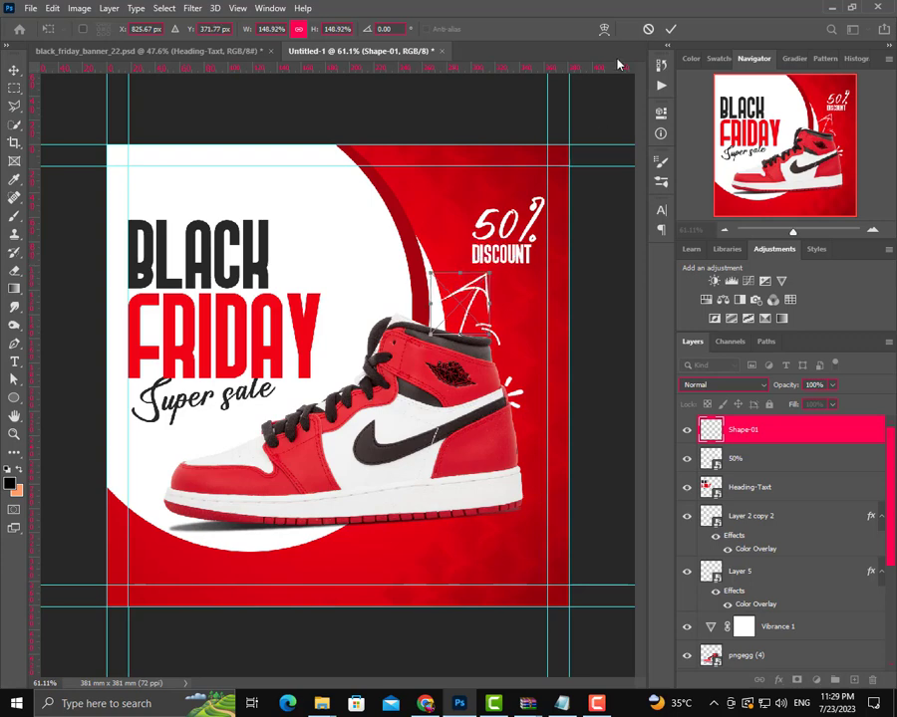
{"action": "left_click", "coordinate": [670, 30]}
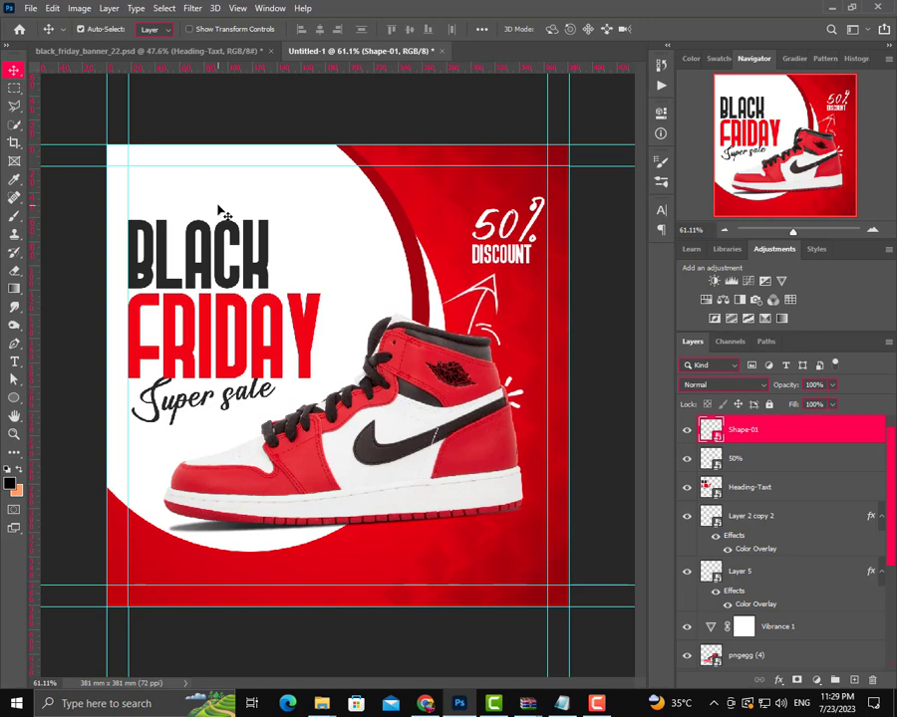
Hide the Layer 2 copy 2 layer and reselect the Shape-01 arrow layer.
{"action": "left_click", "coordinate": [502, 352]}
{"action": "left_click", "coordinate": [684, 515]}
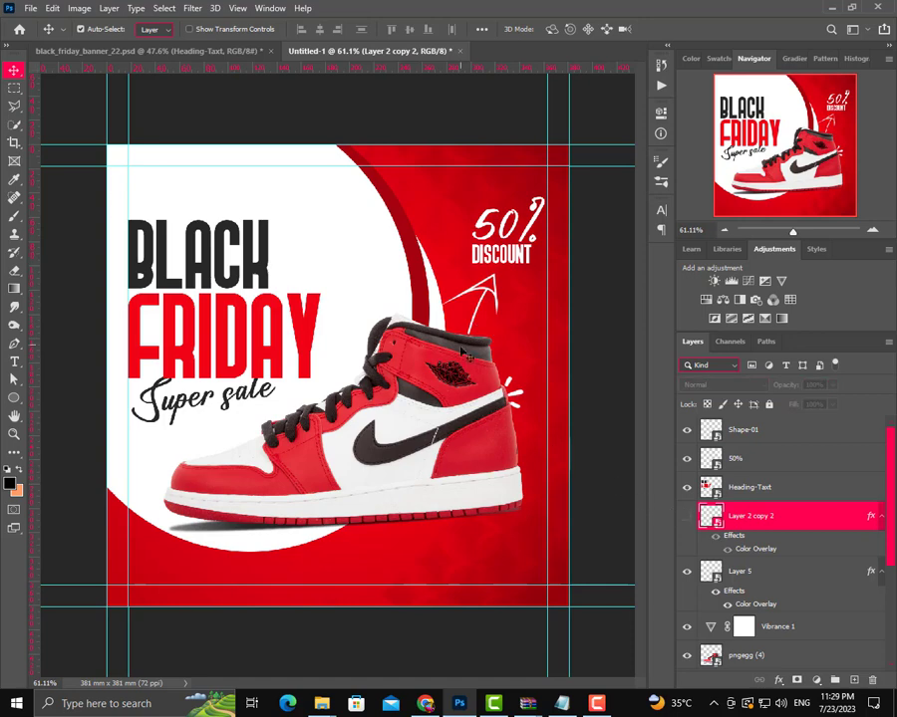
{"action": "left_click", "coordinate": [493, 297]}
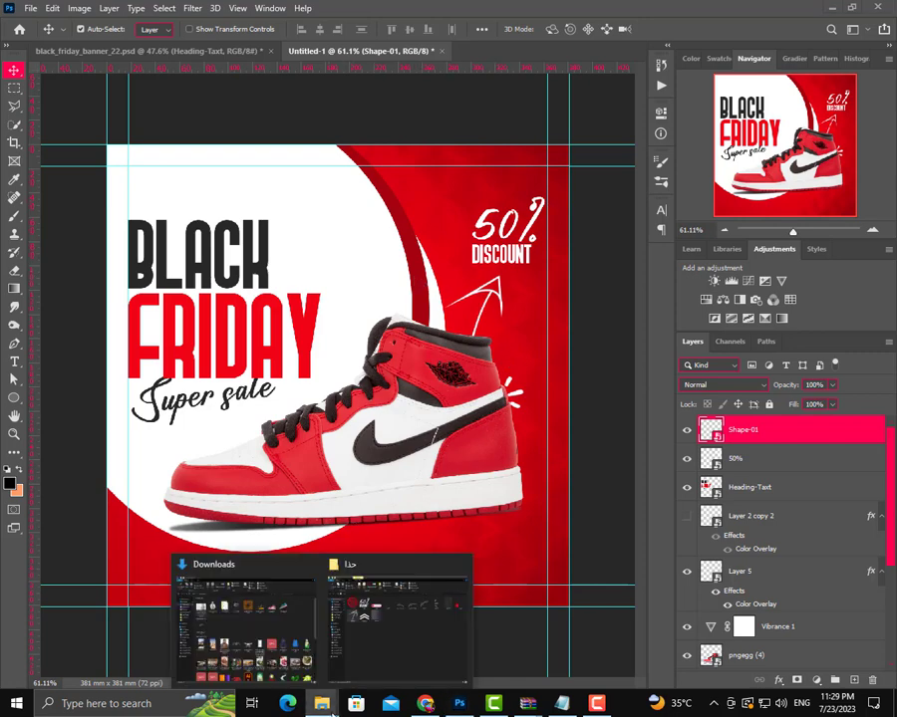
Drop the 'bg' ORDER NOW button image onto the banner's lower-left corner and commit it.
{"action": "left_click", "coordinate": [389, 649]}
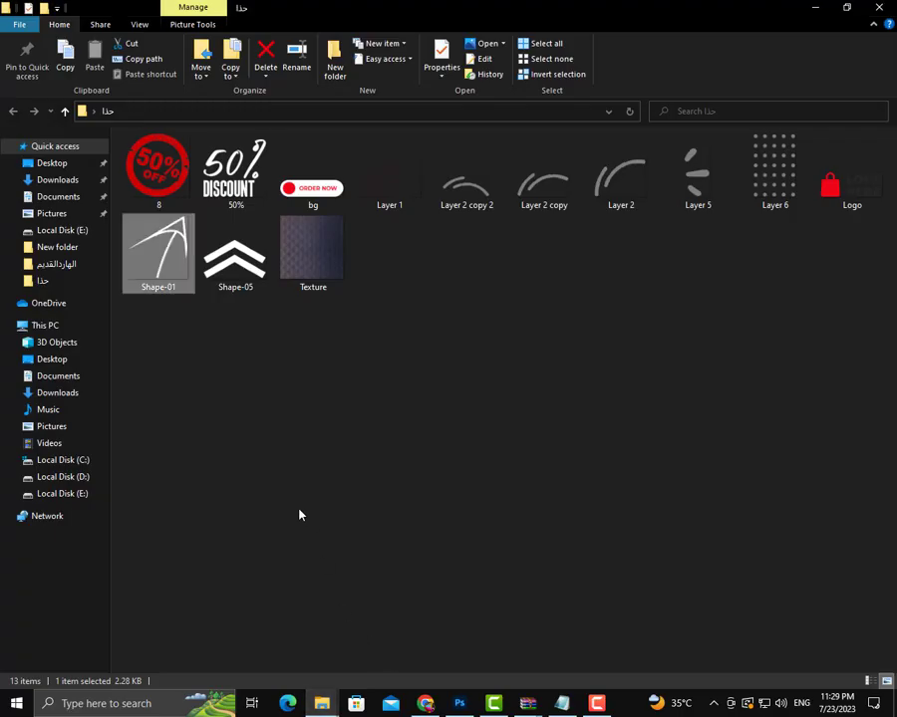
{"action": "left_click", "coordinate": [315, 195]}
{"action": "mouse_move", "coordinate": [320, 193]}
{"action": "left_mouse_down"}
{"action": "mouse_move", "coordinate": [448, 624]}
{"action": "mouse_move", "coordinate": [195, 576]}
{"action": "mouse_move", "coordinate": [193, 501]}
{"action": "left_mouse_up"}
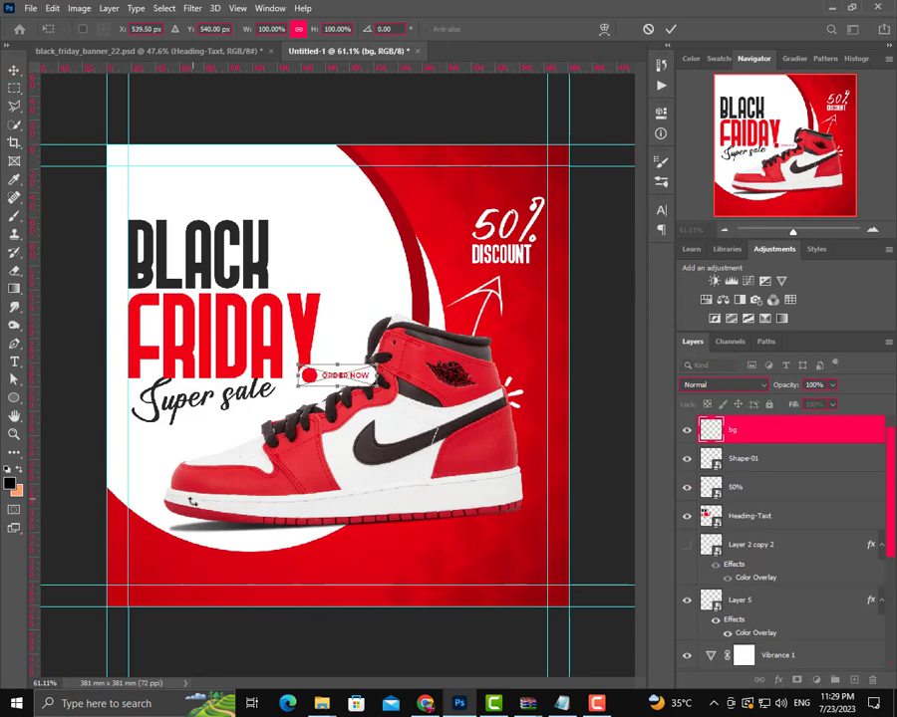
{"action": "left_click_drag", "start_coordinate": [369, 384], "coordinate": [189, 580]}
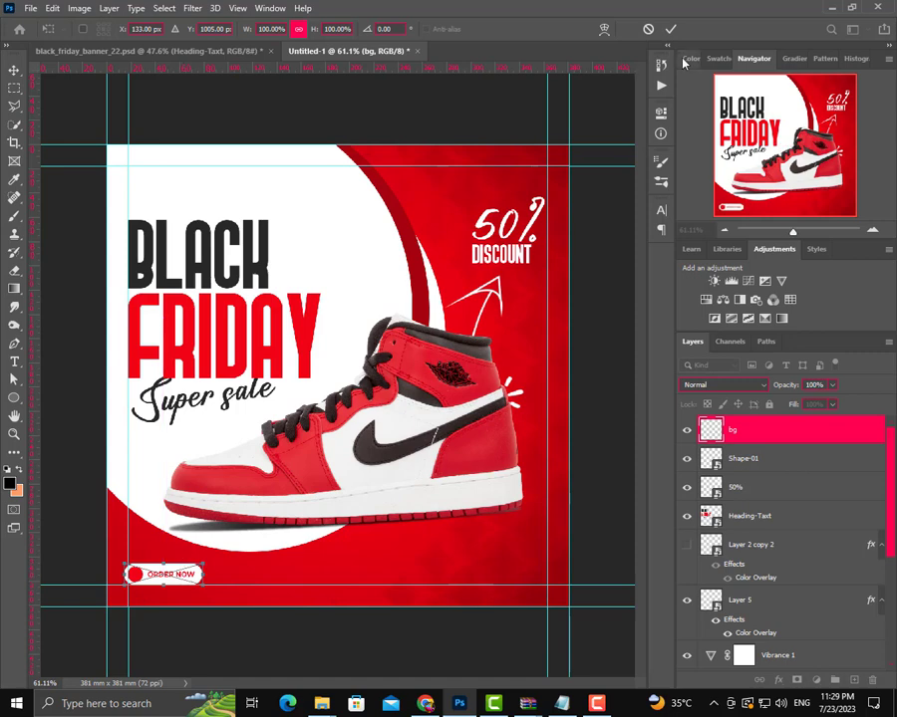
{"action": "left_click", "coordinate": [670, 29]}
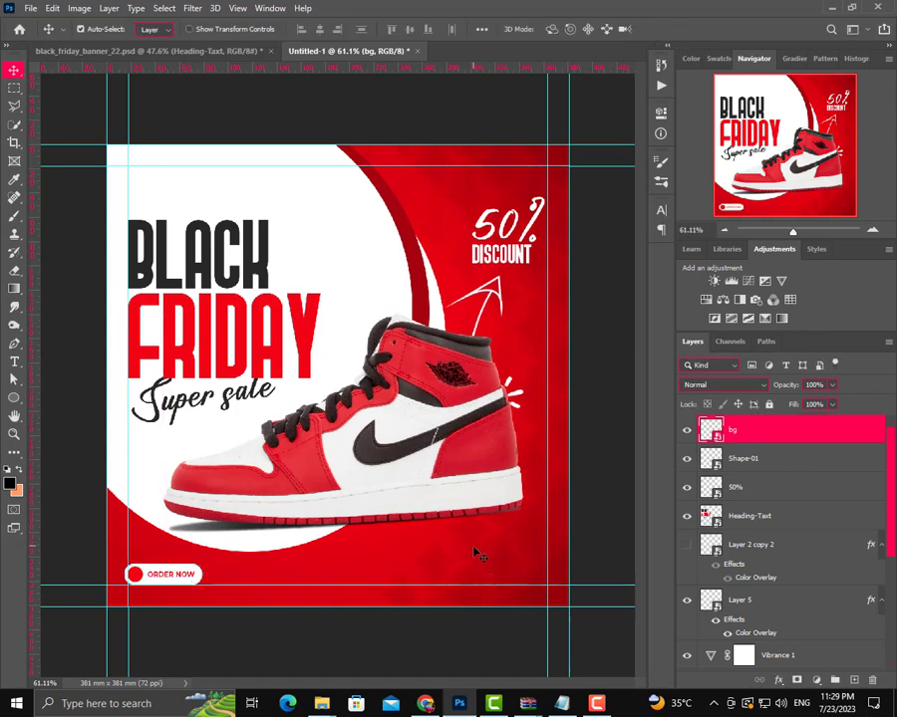
{"action": "mouse_move", "coordinate": [321, 704]}
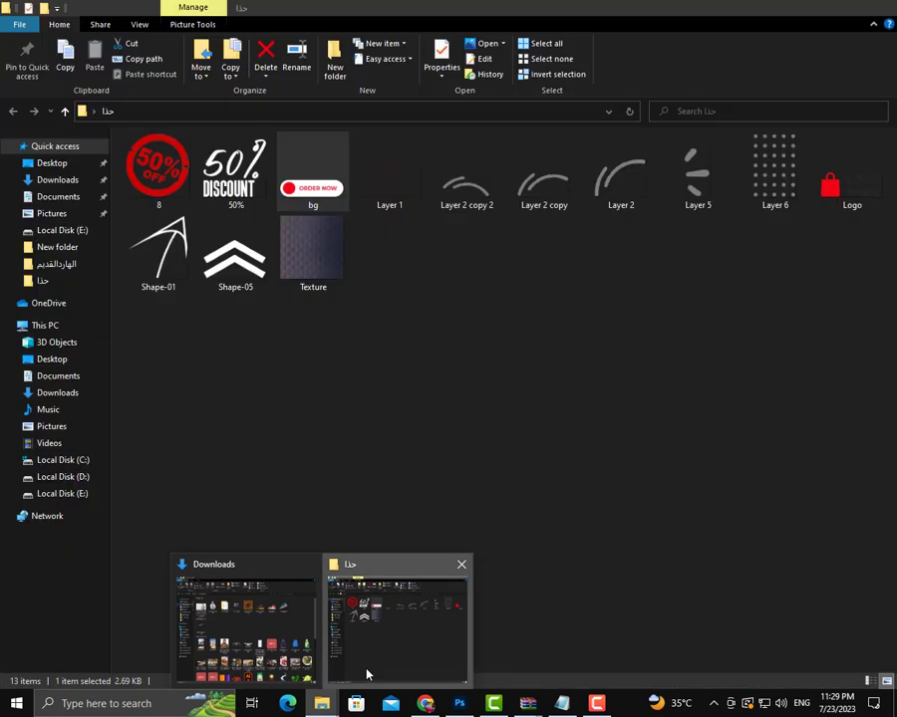
Place the Shape-05 double chevron at the bottom centre below the sneaker and commit it.
{"action": "left_click", "coordinate": [367, 675]}
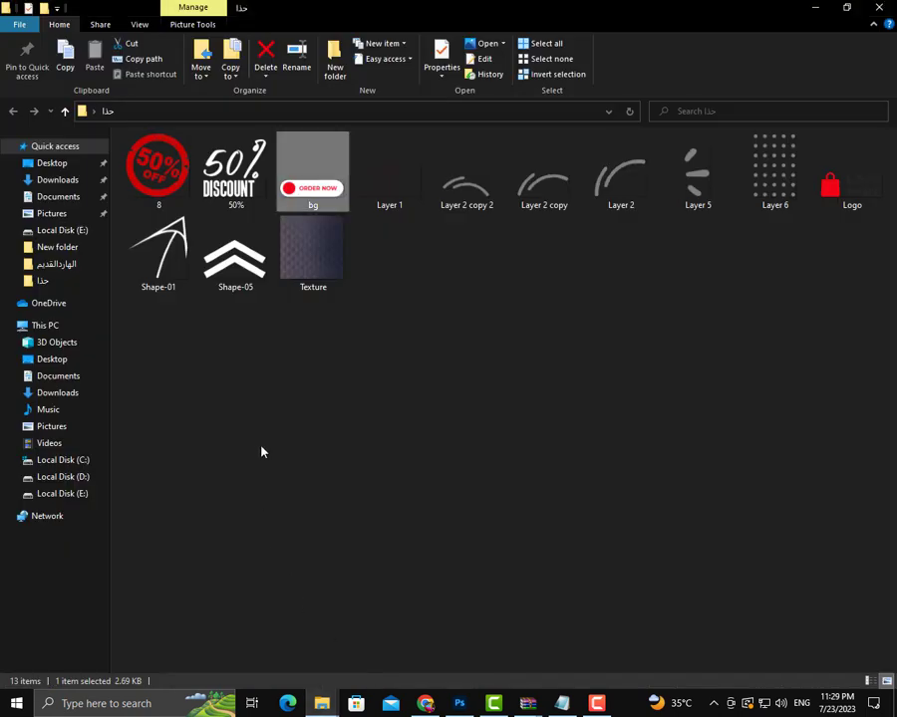
{"action": "left_click", "coordinate": [244, 286]}
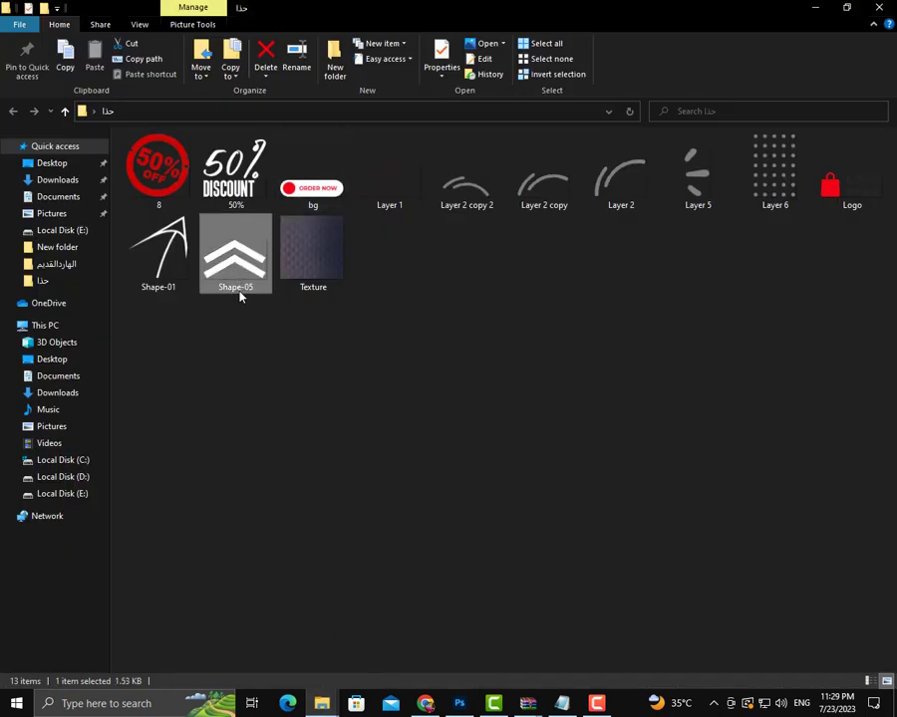
{"action": "mouse_move", "coordinate": [239, 295]}
{"action": "left_mouse_down"}
{"action": "mouse_move", "coordinate": [354, 597]}
{"action": "mouse_move", "coordinate": [328, 482]}
{"action": "left_mouse_up"}
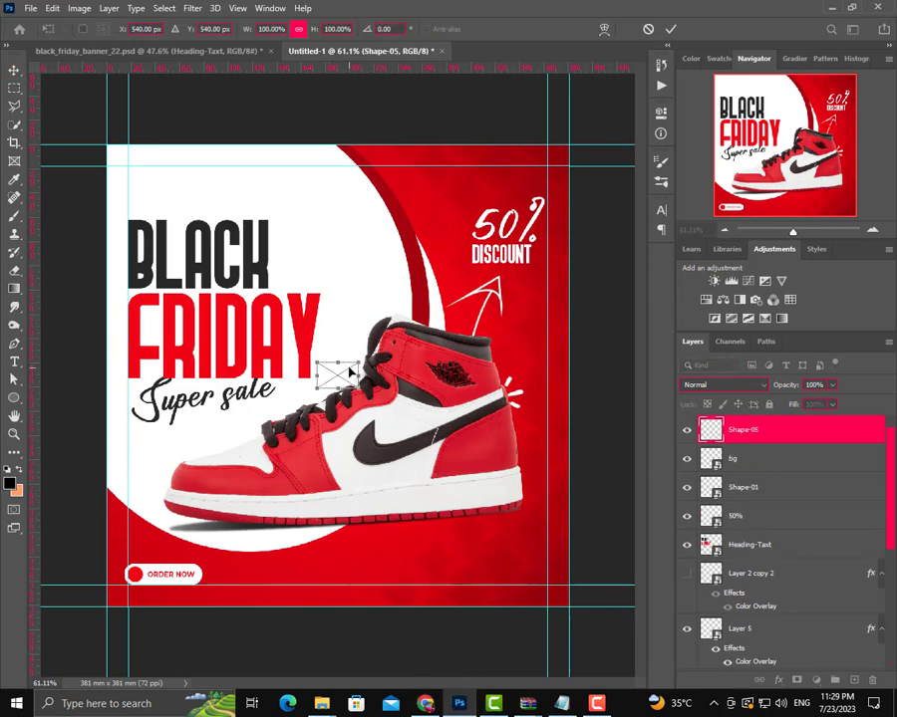
{"action": "left_click_drag", "start_coordinate": [350, 372], "coordinate": [342, 580]}
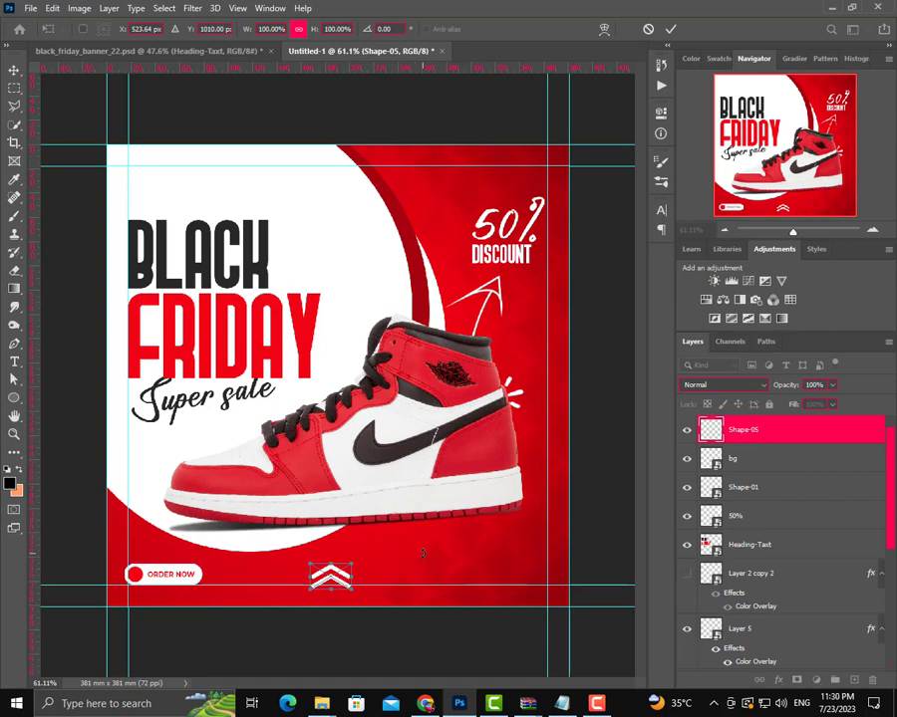
{"action": "key", "text": "Left"}
{"action": "key", "text": "Left"}
{"action": "key", "text": "Left"}
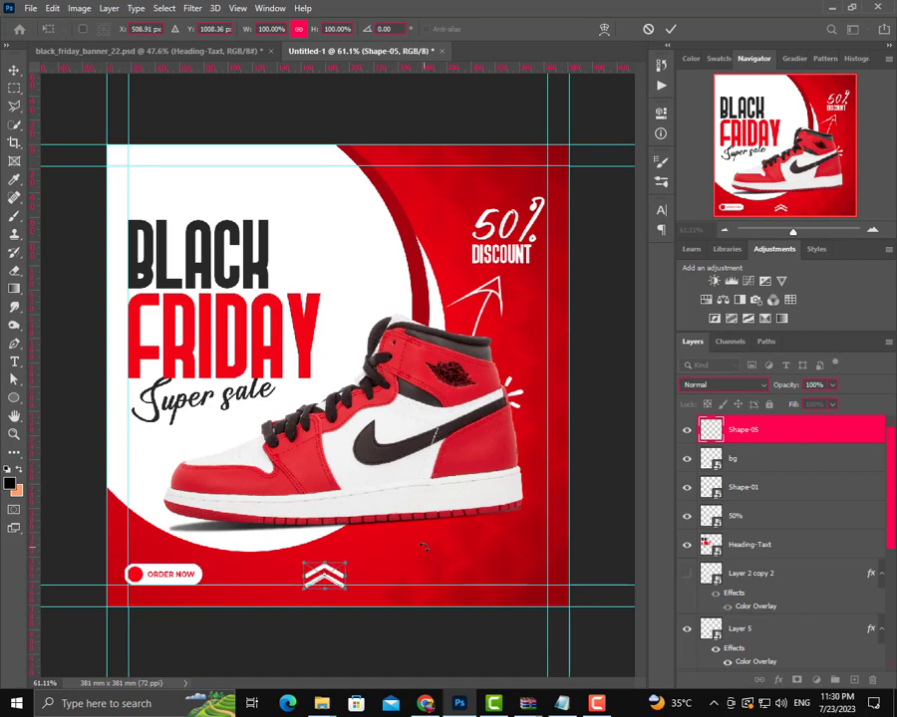
{"action": "key", "text": "Up"}
{"action": "key", "text": "Up"}
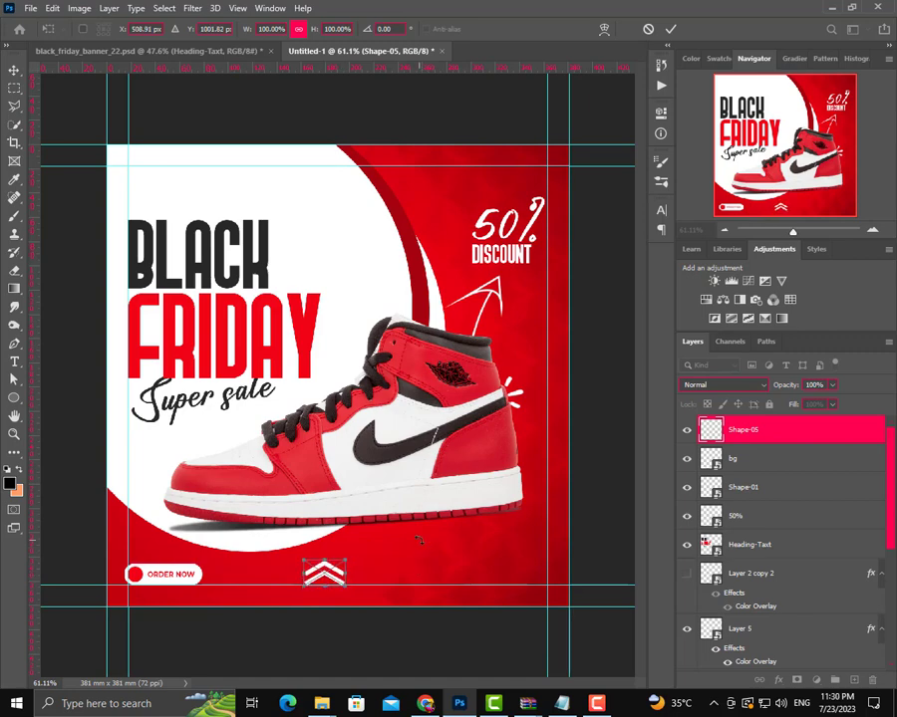
{"action": "left_click", "coordinate": [671, 29]}
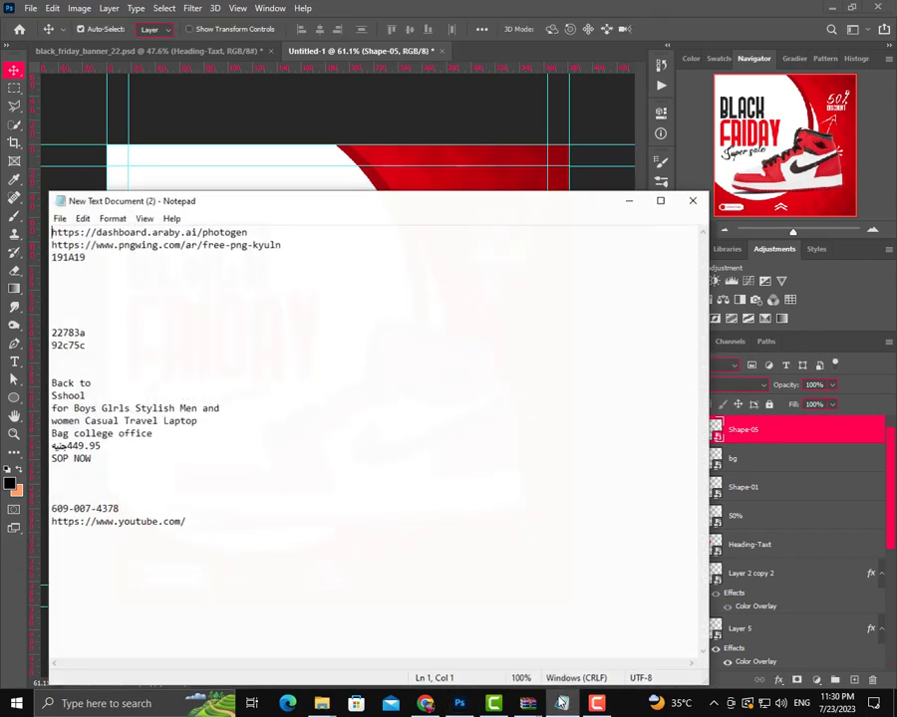
Copy the phone number from the notes document.
{"action": "left_click", "coordinate": [562, 703]}
{"action": "double_click", "coordinate": [88, 507]}
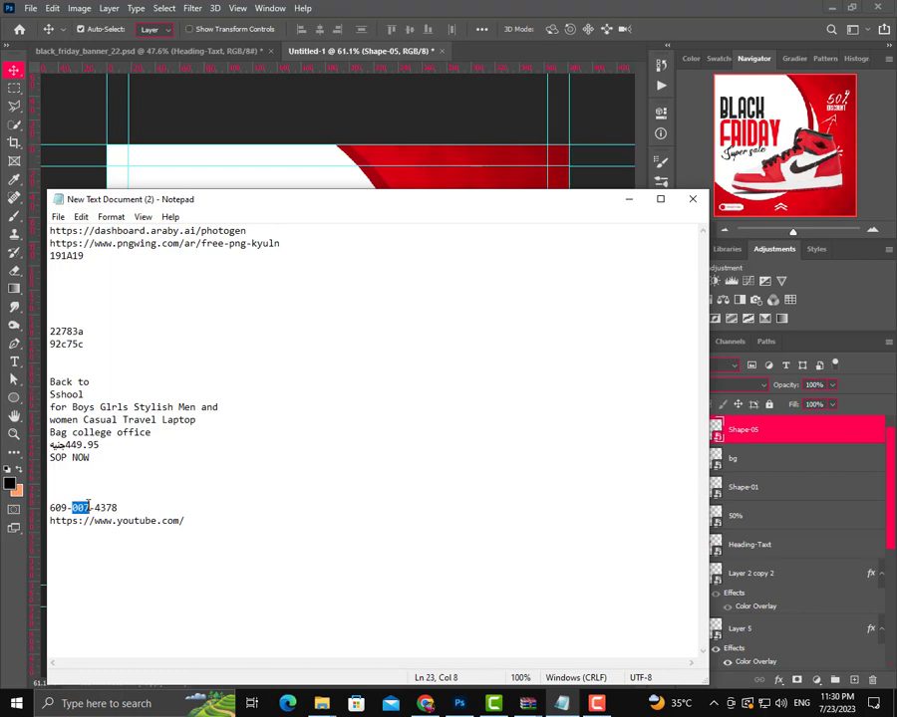
{"action": "left_click_drag", "start_coordinate": [119, 507], "coordinate": [49, 508]}
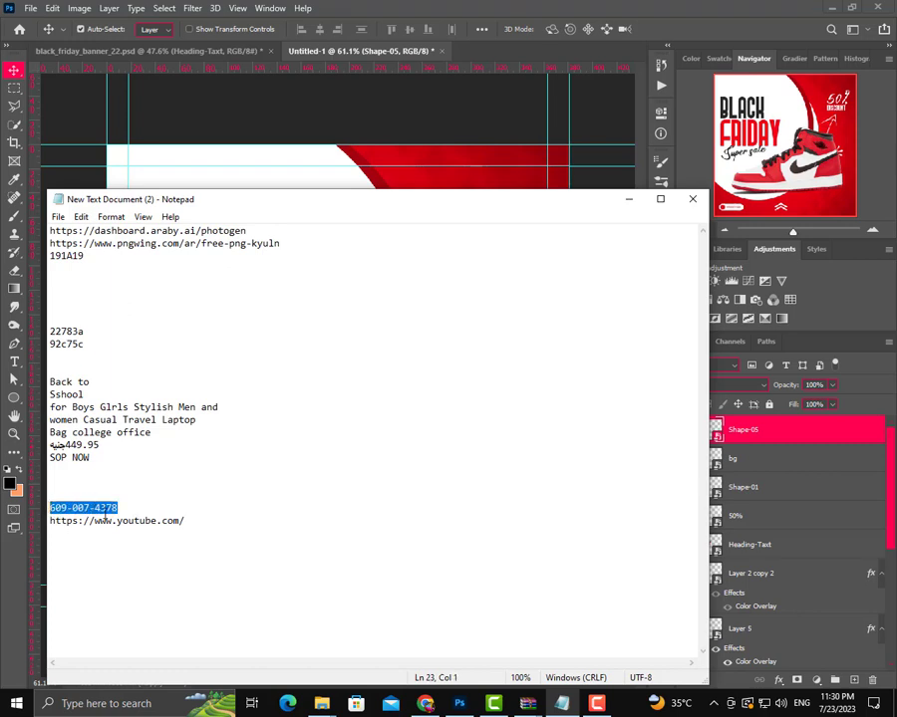
{"action": "right_click", "coordinate": [105, 515]}
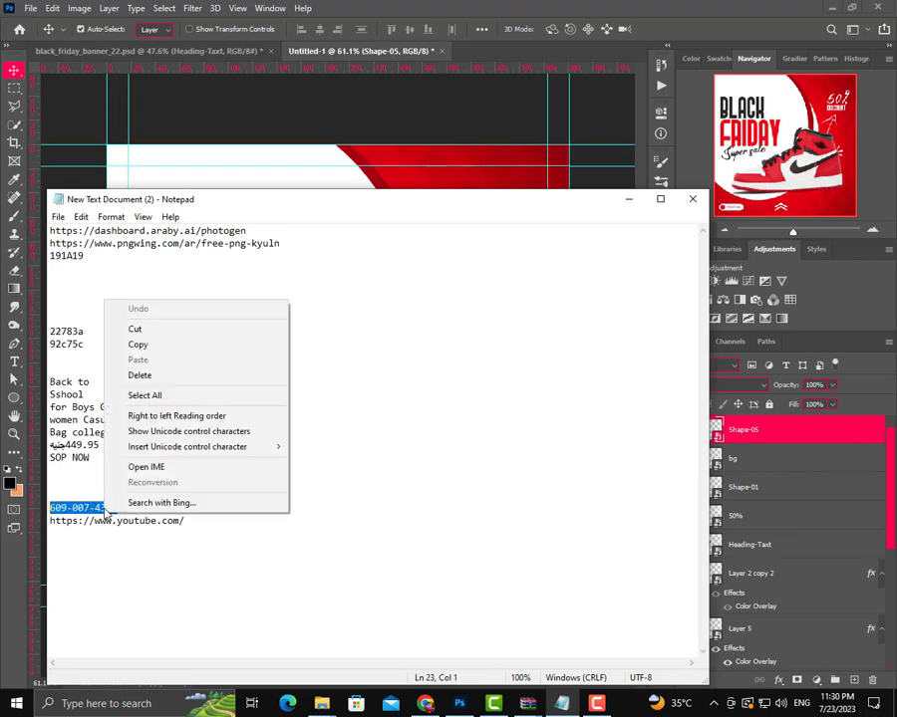
{"action": "left_click", "coordinate": [150, 344]}
Set the Type tool's text colour to white #ffffff.
{"action": "left_click", "coordinate": [641, 200]}
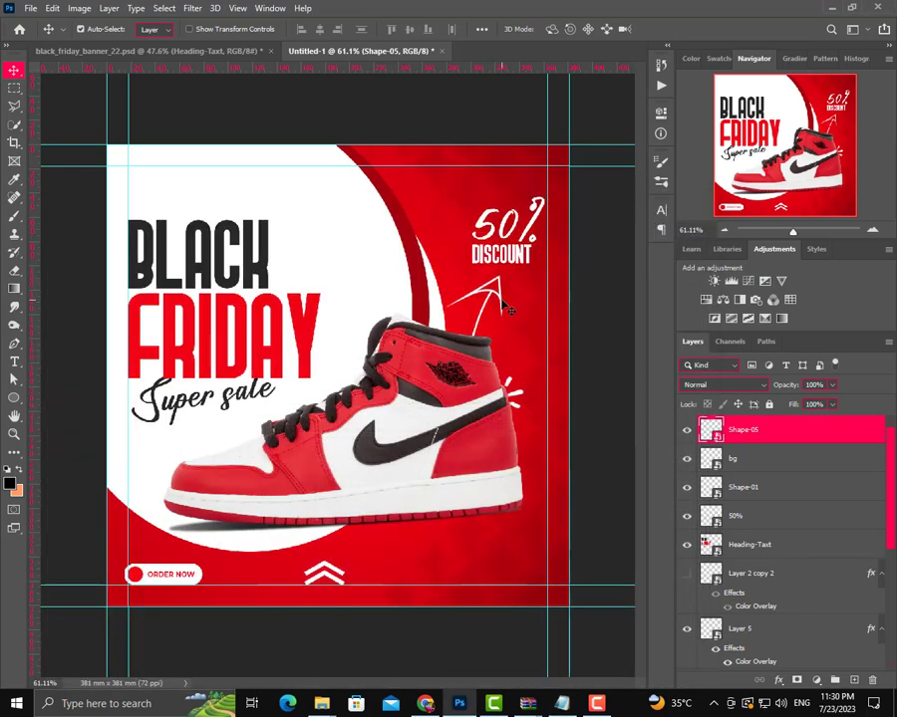
{"action": "left_click", "coordinate": [14, 361]}
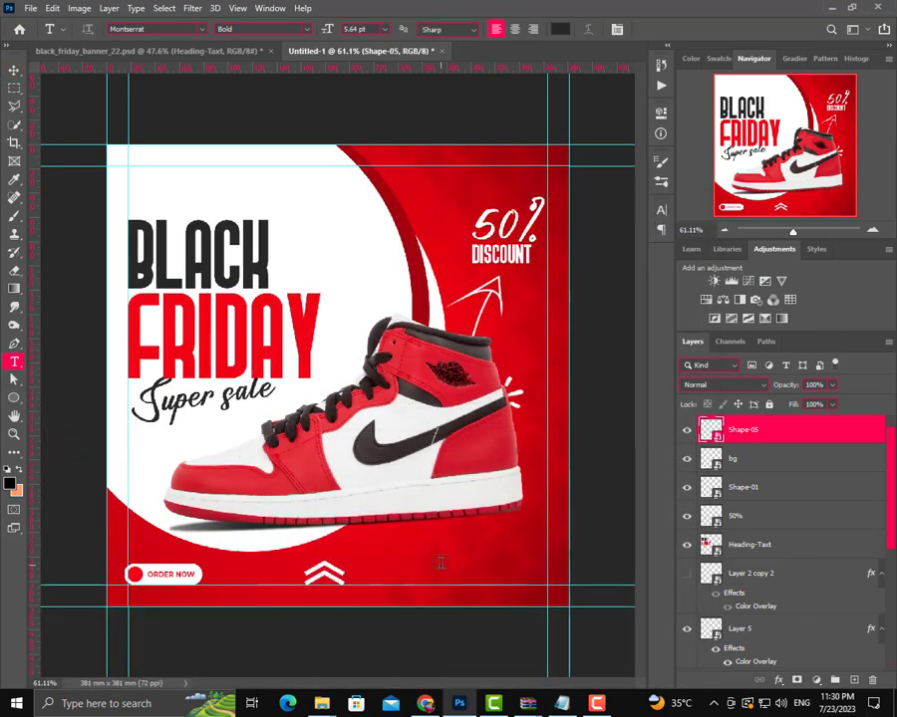
{"action": "left_click", "coordinate": [560, 29]}
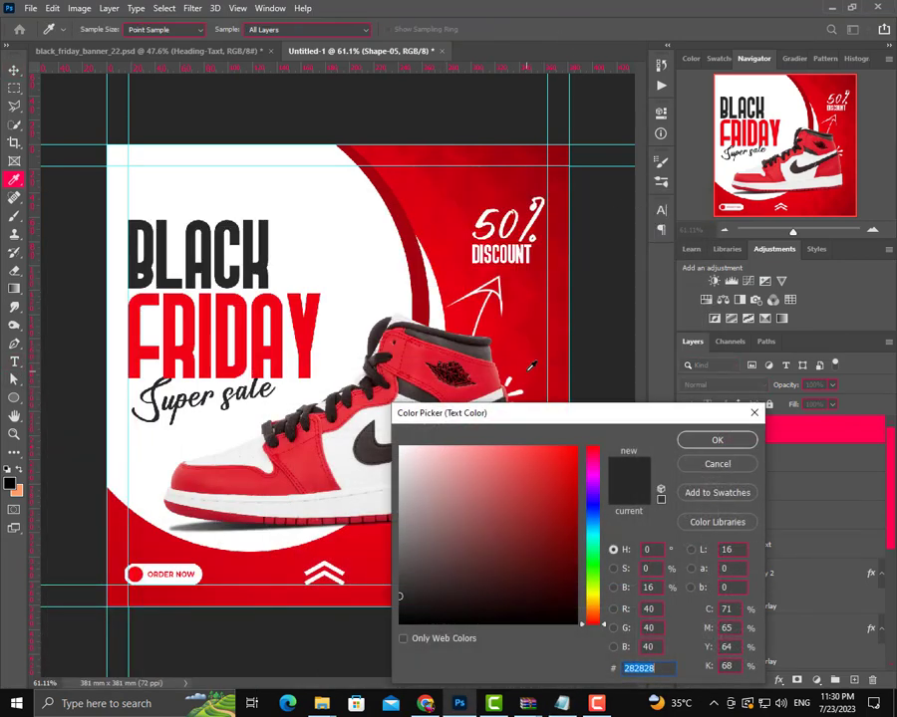
{"action": "type", "text": "ffffff"}
{"action": "left_click", "coordinate": [715, 441]}
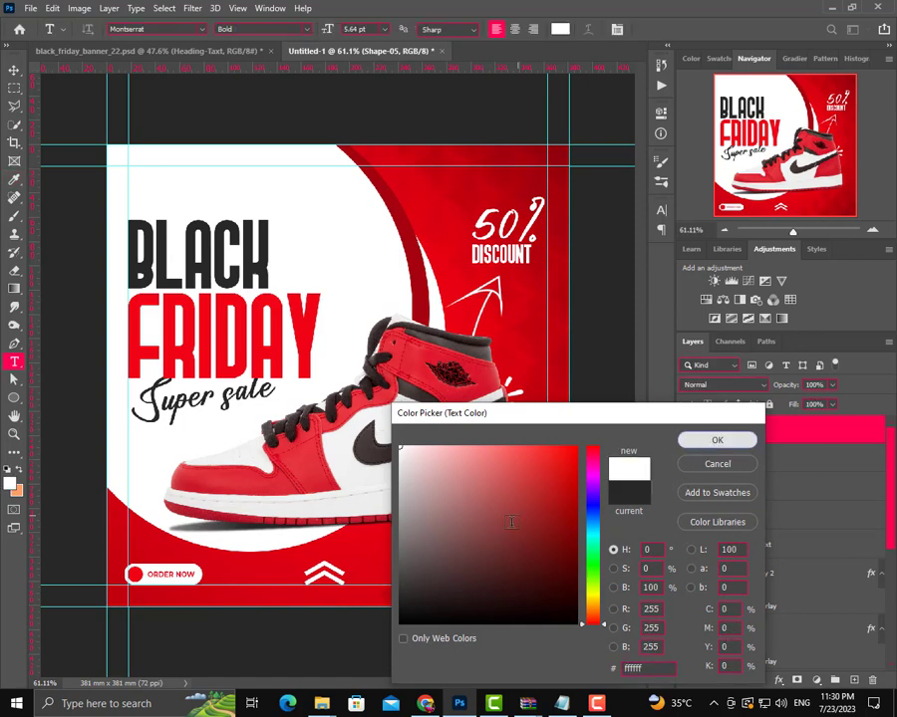
Paste the phone number as 32 pt text and move it into the lower-right corner.
{"action": "left_click", "coordinate": [492, 562]}
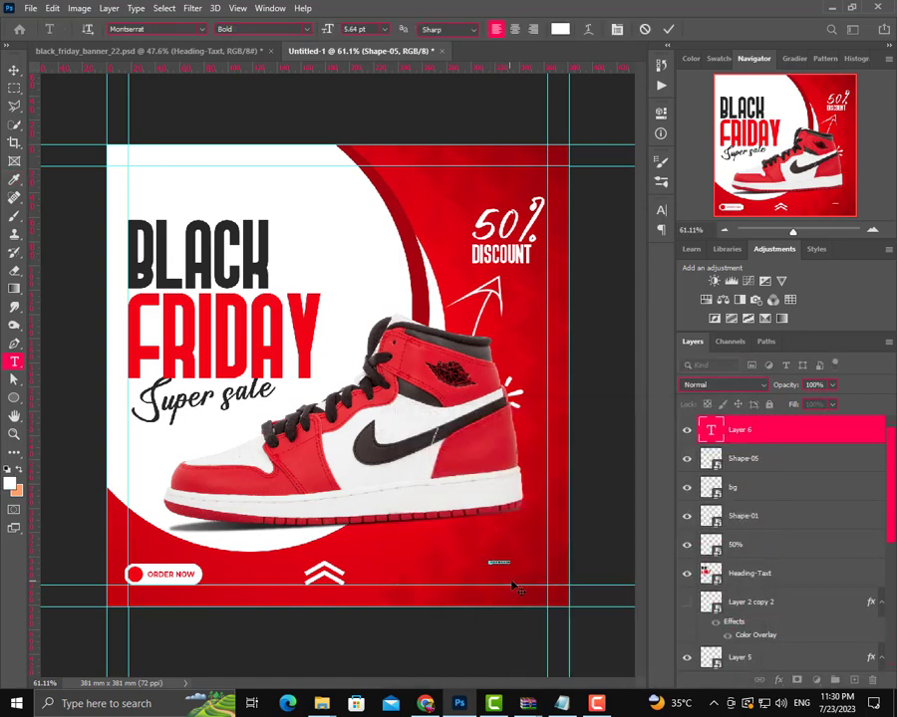
{"action": "right_click", "coordinate": [498, 563]}
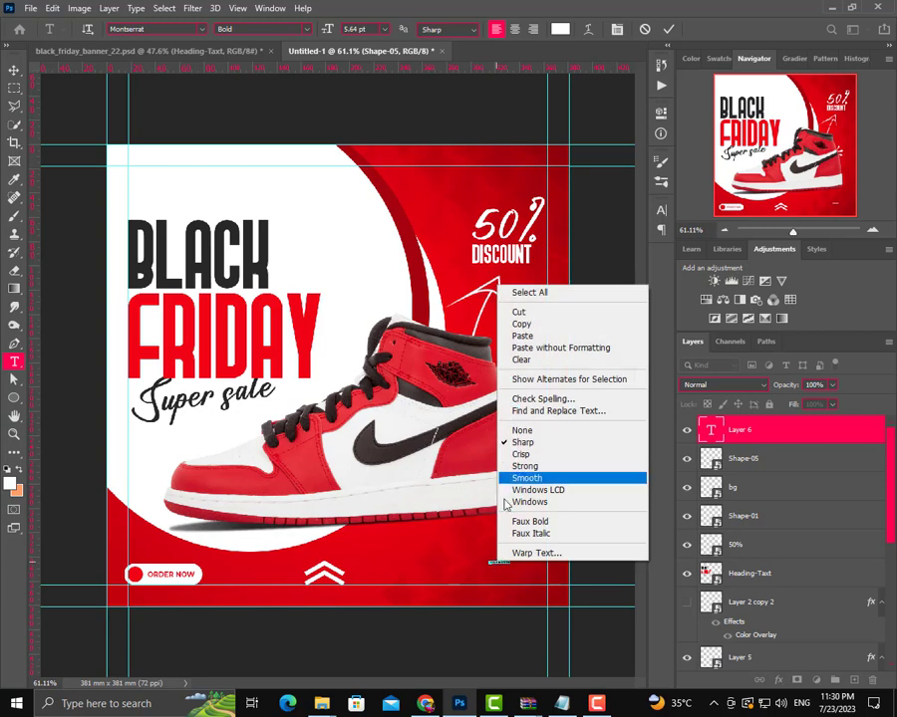
{"action": "left_click", "coordinate": [522, 336]}
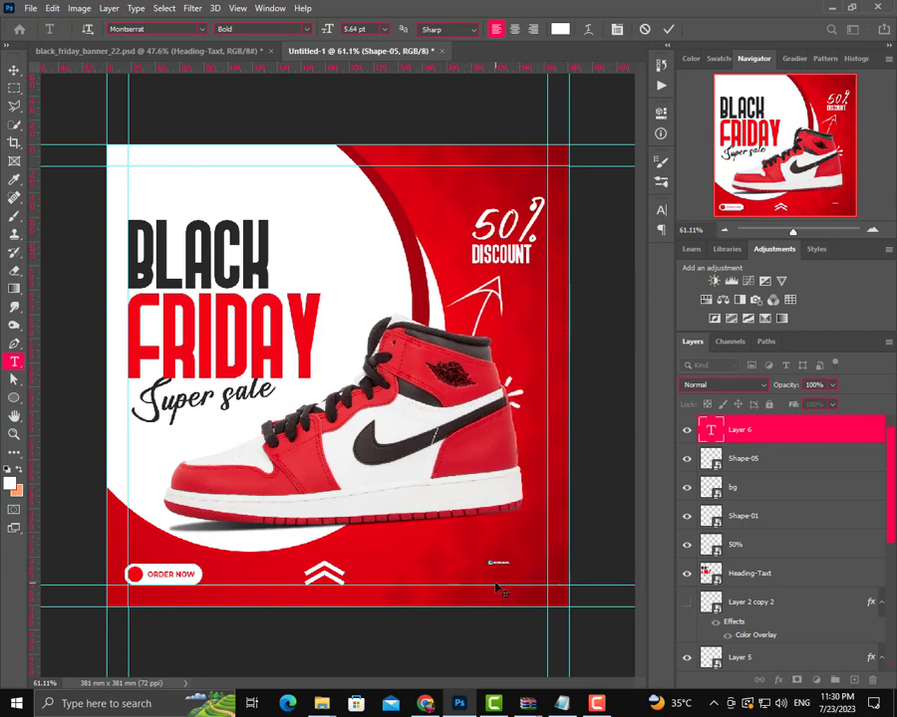
{"action": "key", "text": "ctrl+a"}
{"action": "left_click_drag", "start_coordinate": [328, 30], "coordinate": [344, 29]}
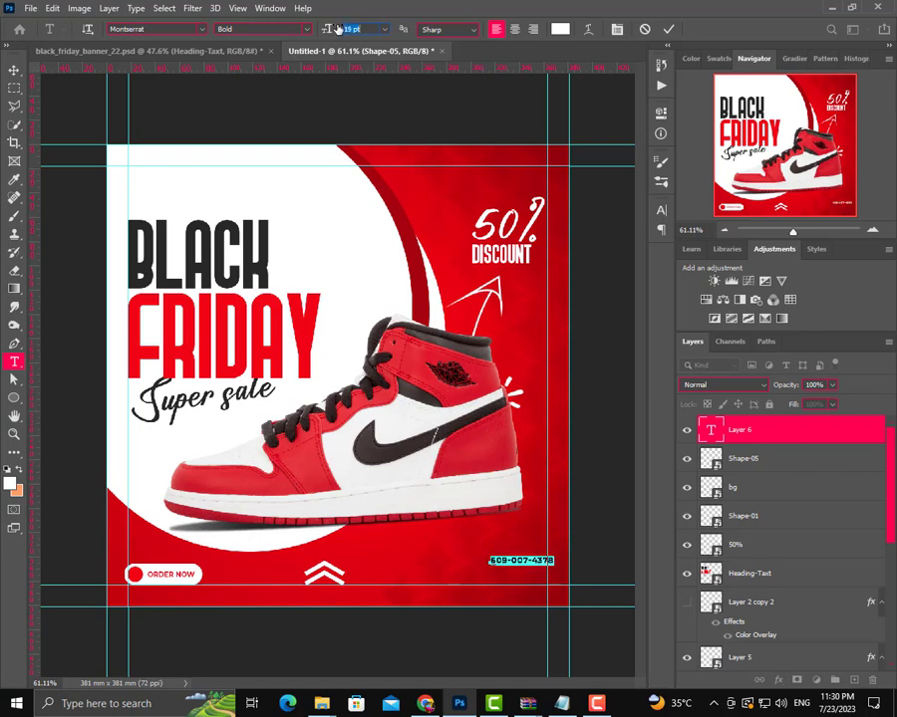
{"action": "type", "text": "32"}
{"action": "key", "text": "Return"}
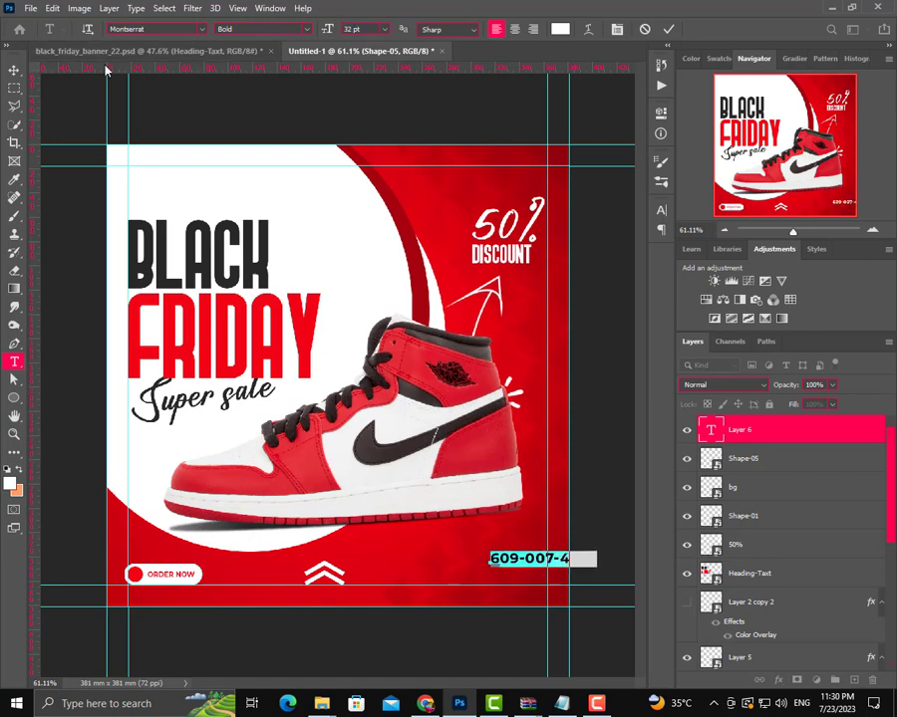
{"action": "left_click", "coordinate": [14, 70]}
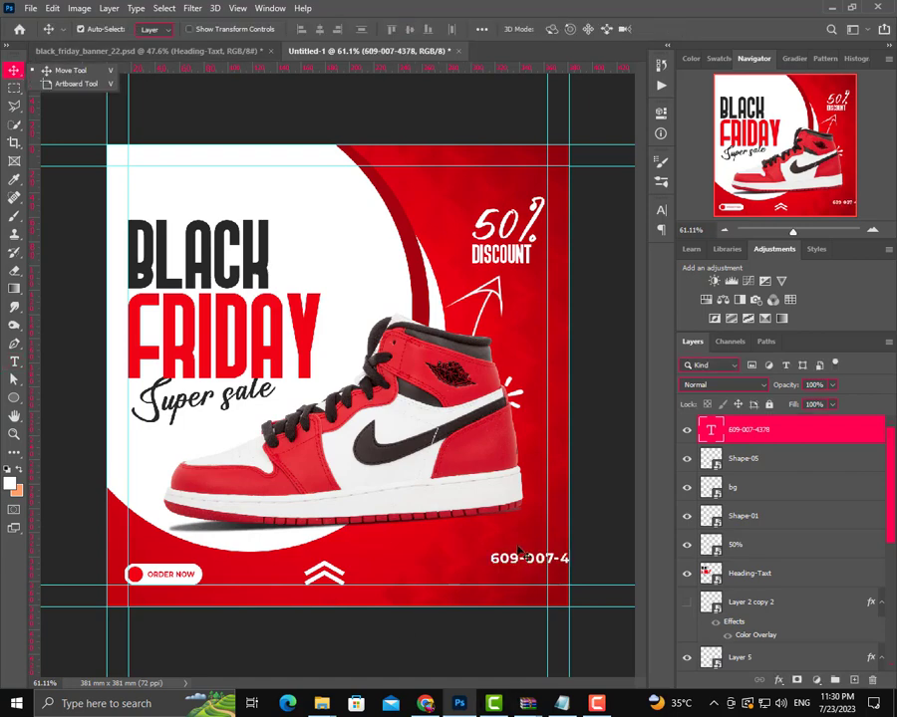
{"action": "left_click_drag", "start_coordinate": [503, 560], "coordinate": [466, 568]}
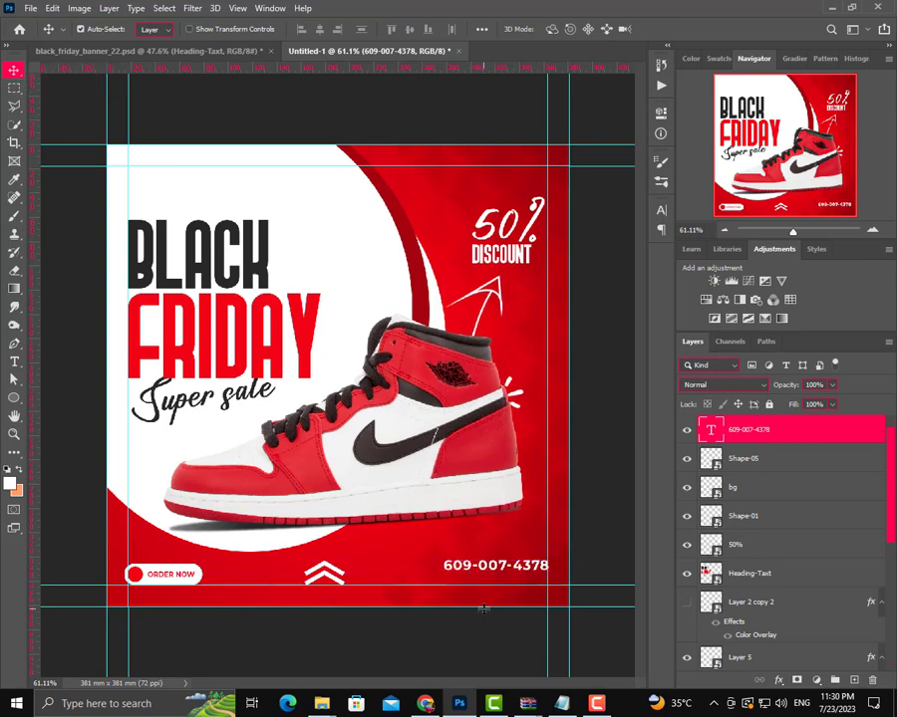
Copy the website address from the notes document.
{"action": "left_click", "coordinate": [561, 703]}
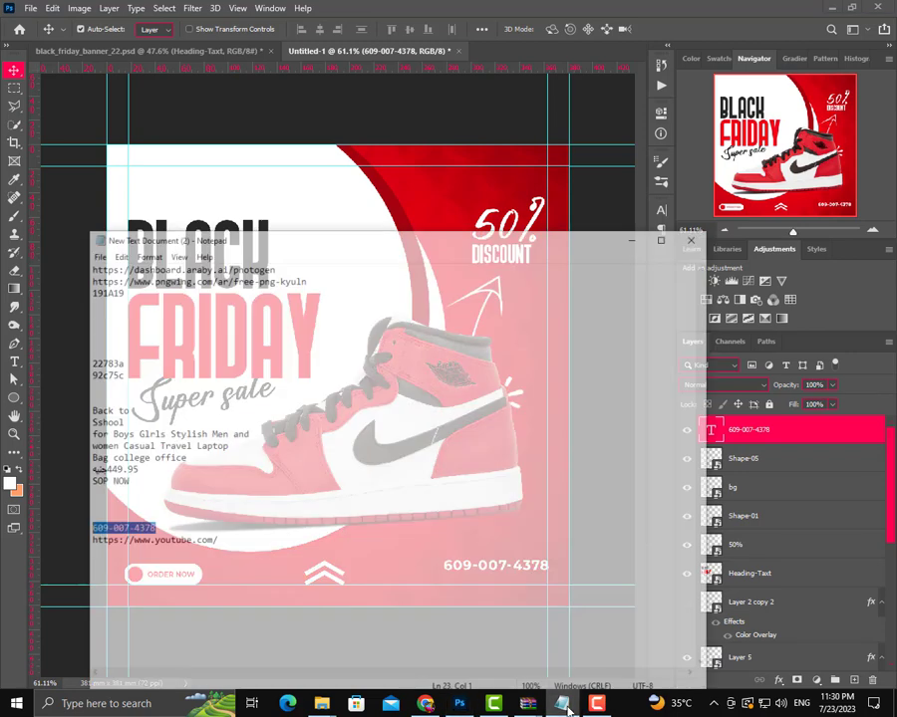
{"action": "left_click", "coordinate": [128, 520]}
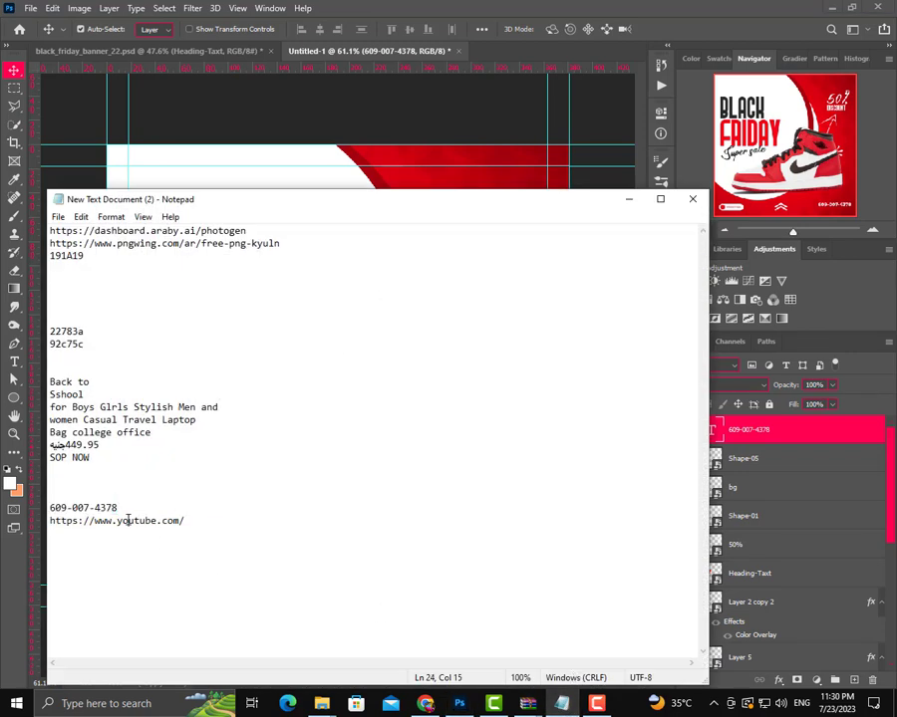
{"action": "left_click_drag", "start_coordinate": [181, 522], "coordinate": [49, 526]}
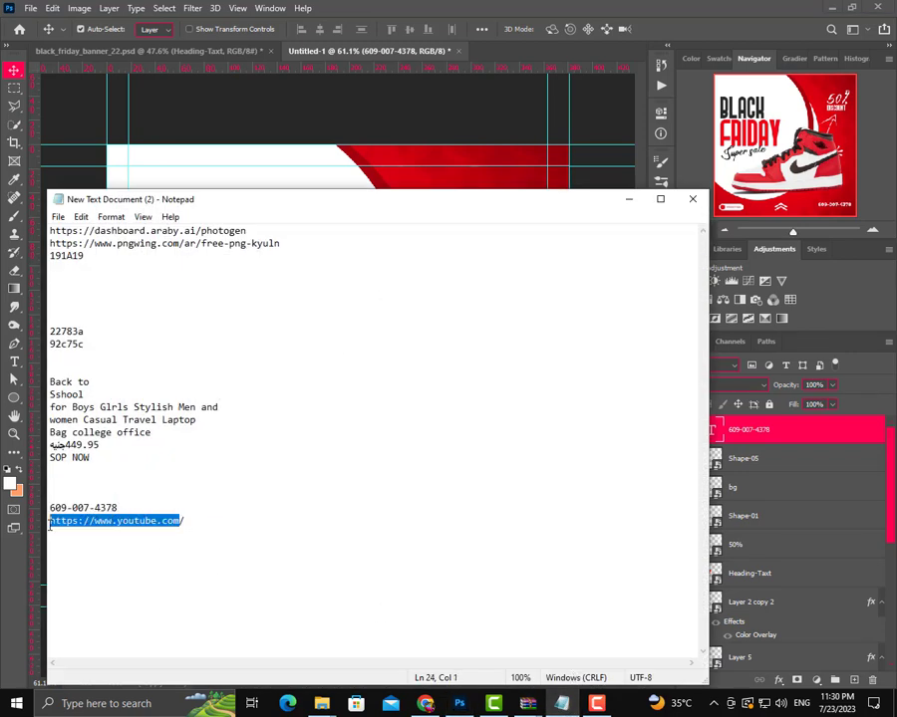
{"action": "right_click", "coordinate": [86, 526]}
{"action": "left_click", "coordinate": [147, 355]}
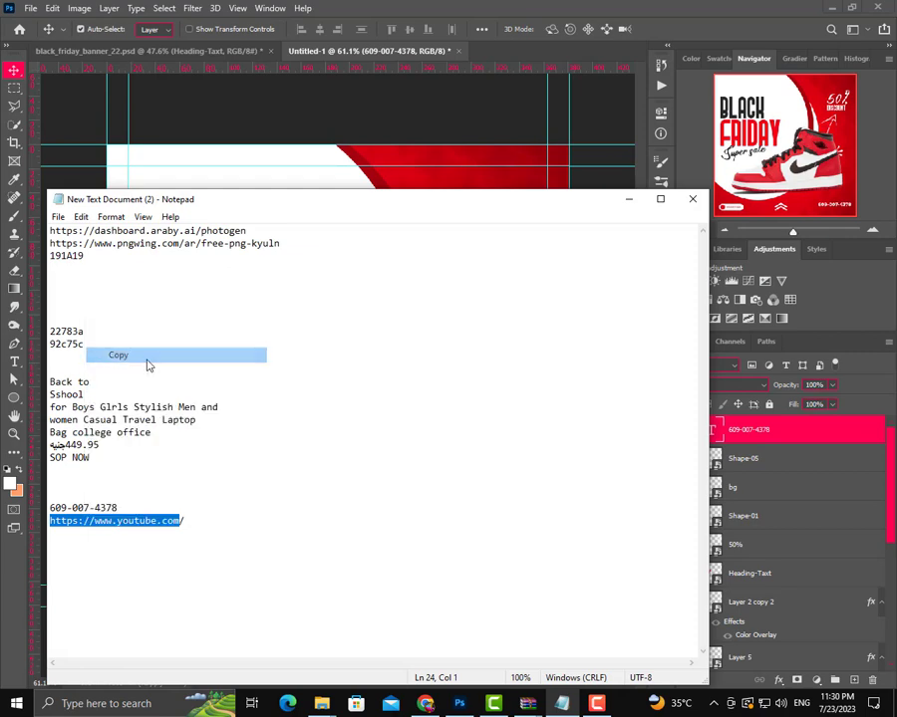
{"action": "left_click", "coordinate": [632, 200]}
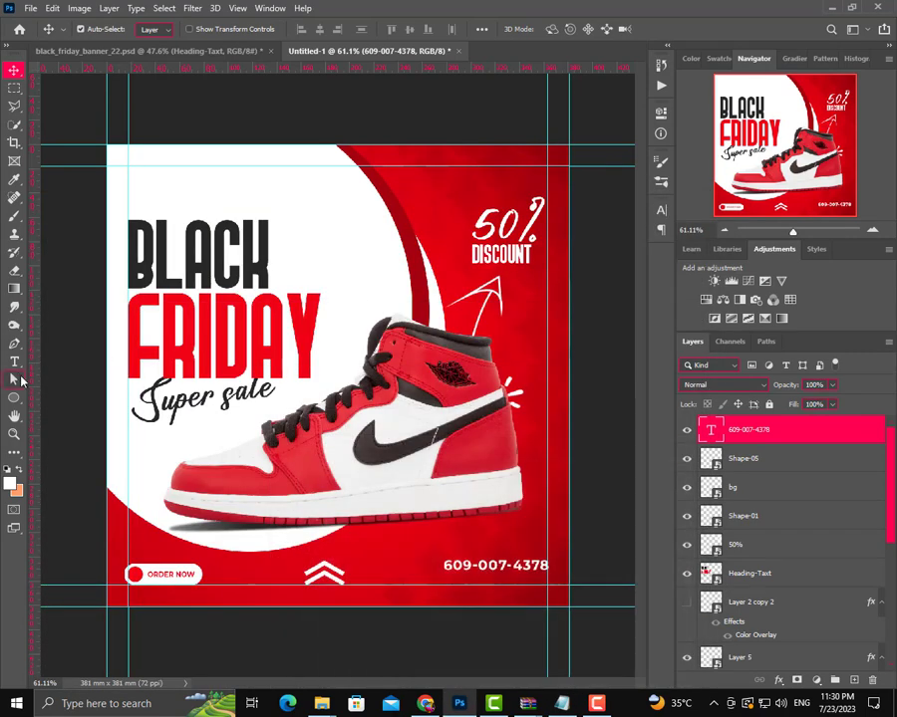
Paste the website address as 21 pt text just above the phone number.
{"action": "key", "text": "t"}
{"action": "left_click", "coordinate": [404, 552]}
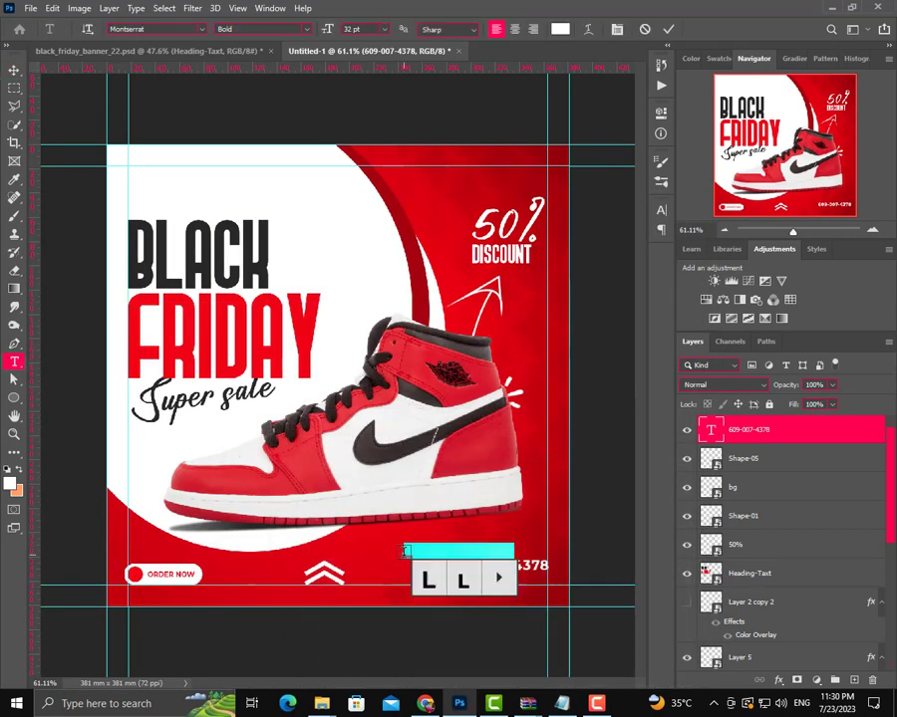
{"action": "right_click", "coordinate": [418, 563]}
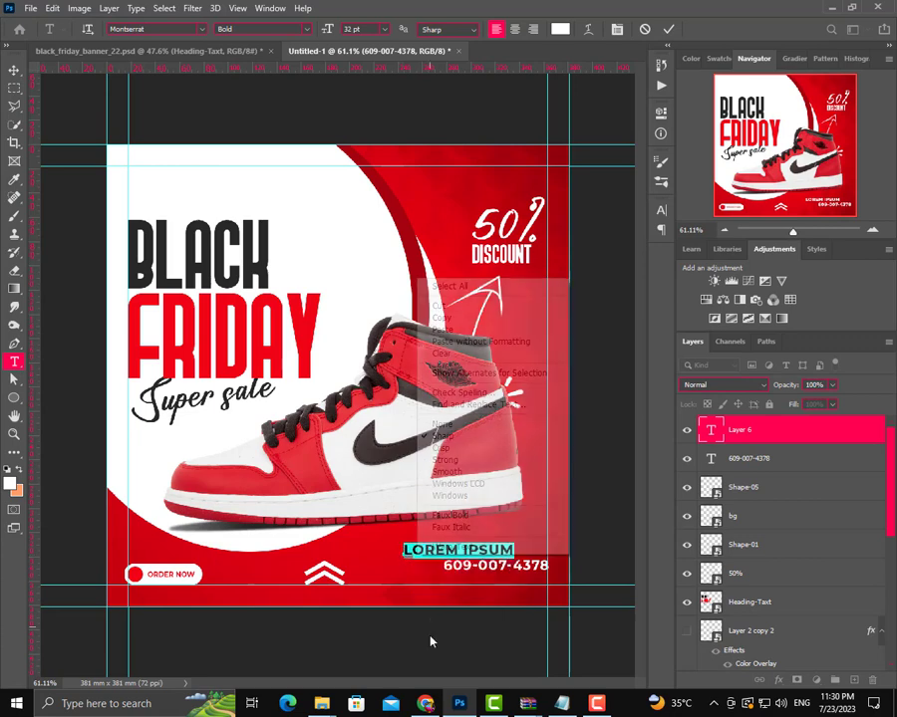
{"action": "left_click", "coordinate": [438, 332]}
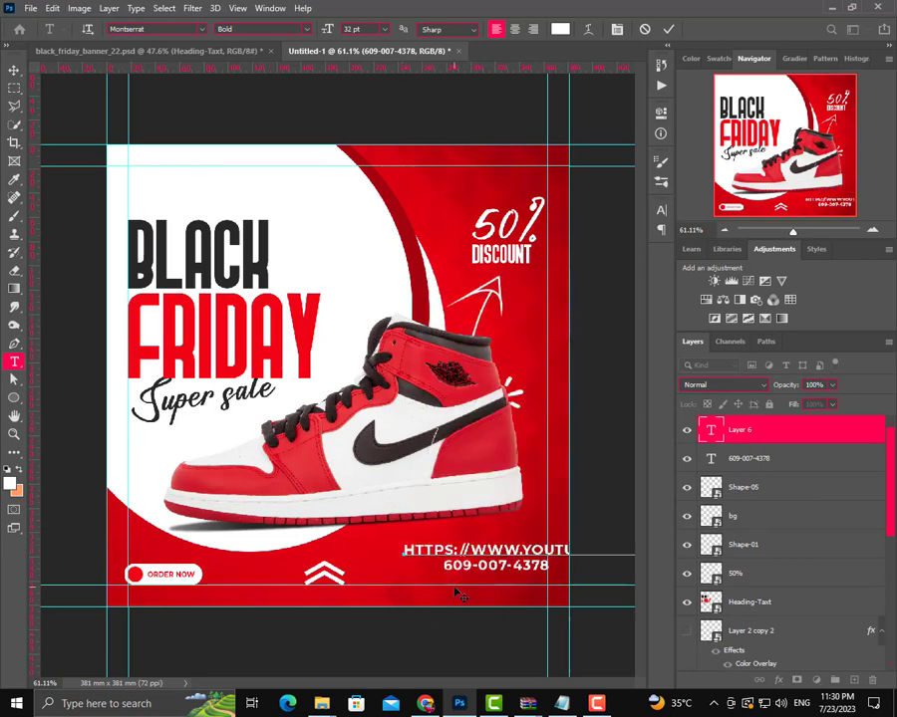
{"action": "triple_click", "coordinate": [413, 550]}
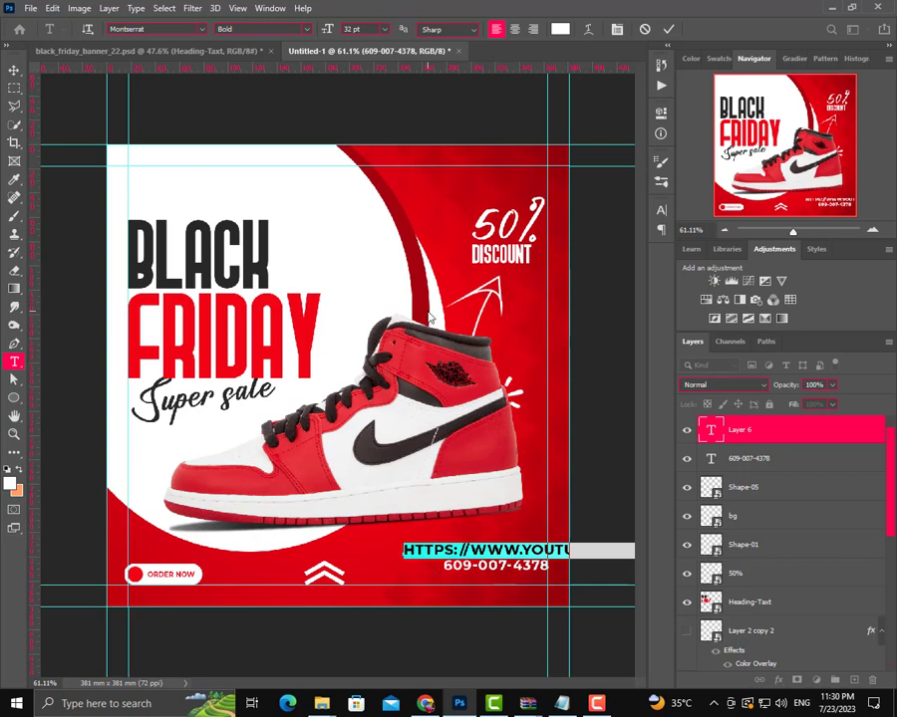
{"action": "mouse_move", "coordinate": [328, 29]}
{"action": "left_mouse_down"}
{"action": "mouse_move", "coordinate": [303, 52]}
{"action": "mouse_move", "coordinate": [314, 49]}
{"action": "left_mouse_up"}
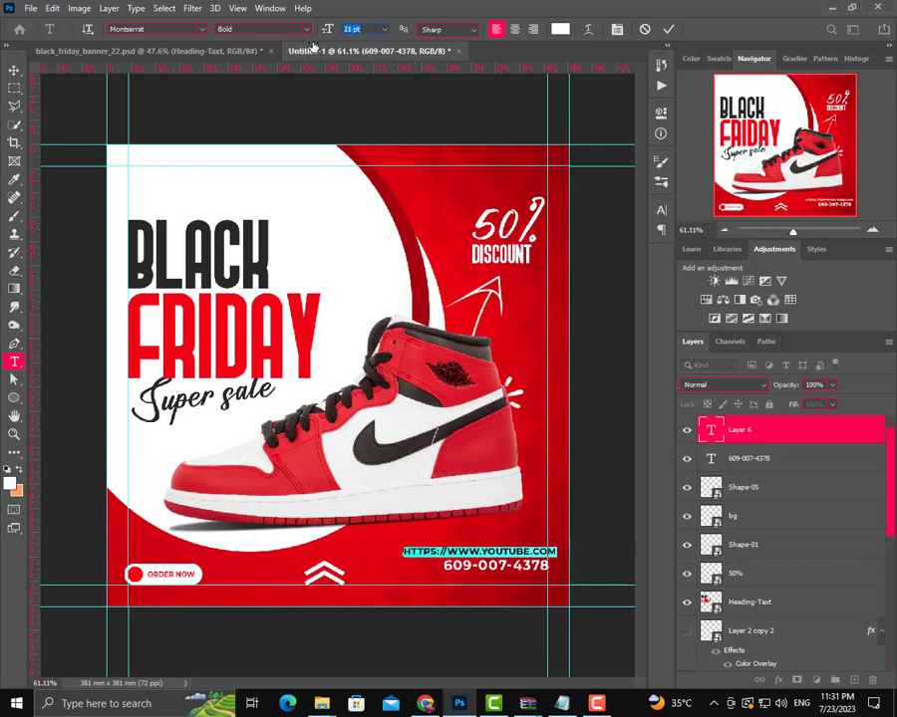
{"action": "left_click", "coordinate": [435, 550]}
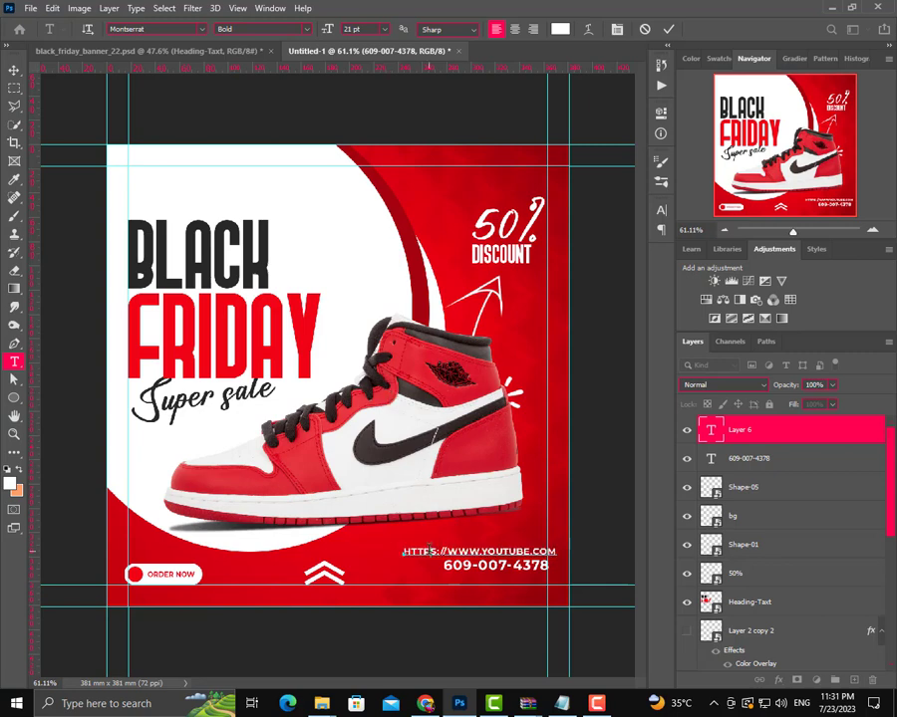
{"action": "left_click_drag", "start_coordinate": [438, 549], "coordinate": [382, 552]}
{"action": "key", "text": "BackSpace"}
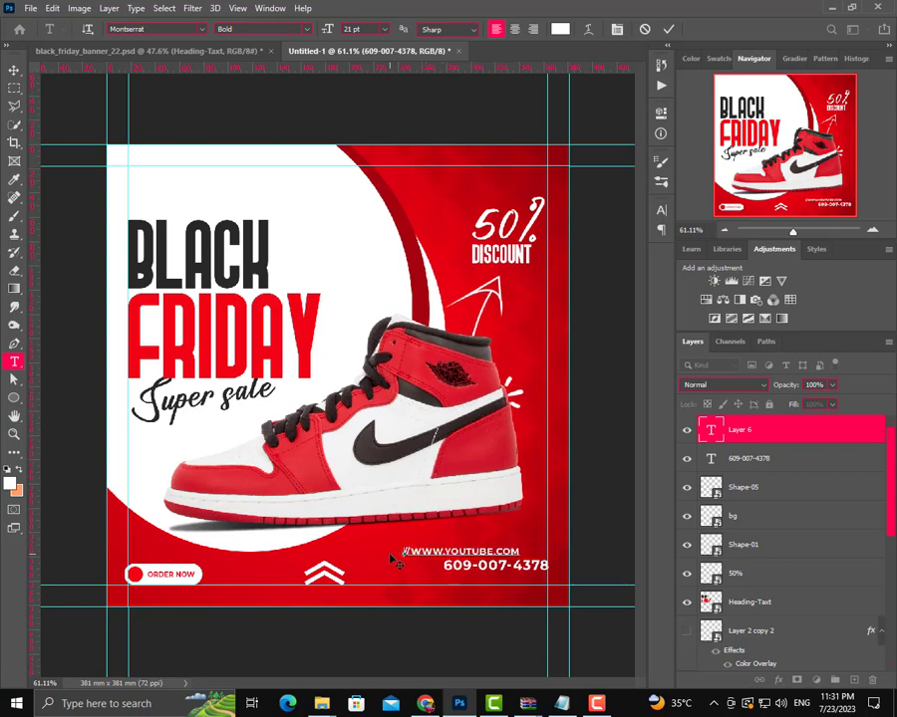
{"action": "key", "text": "BackSpace"}
{"action": "left_click", "coordinate": [14, 70]}
{"action": "scroll", "coordinate": [390, 554], "scroll_direction": "up", "scroll_amount": 1}
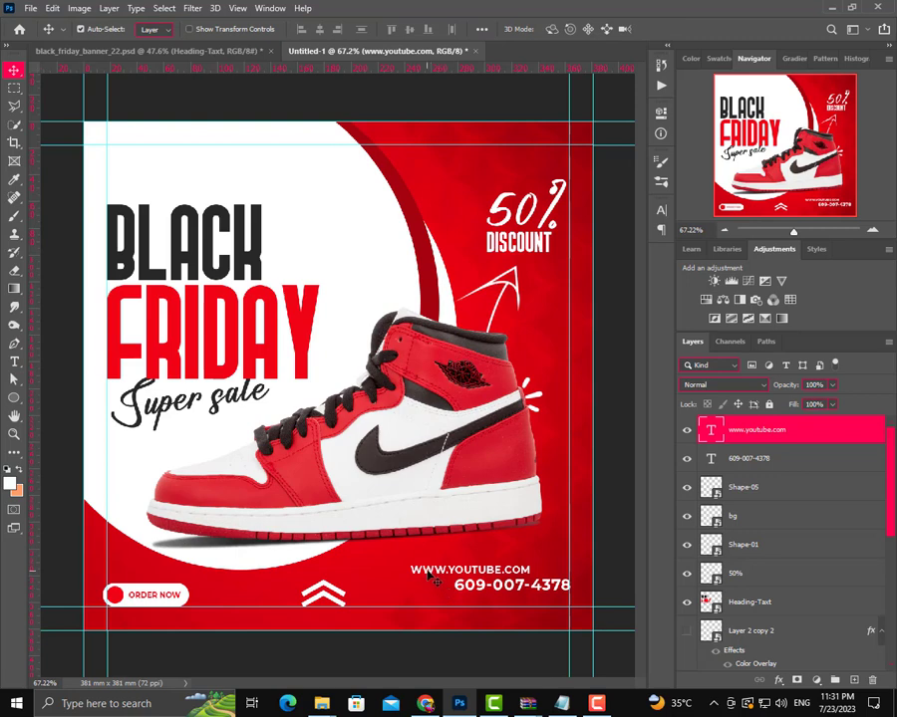
{"action": "left_click_drag", "start_coordinate": [434, 575], "coordinate": [468, 601]}
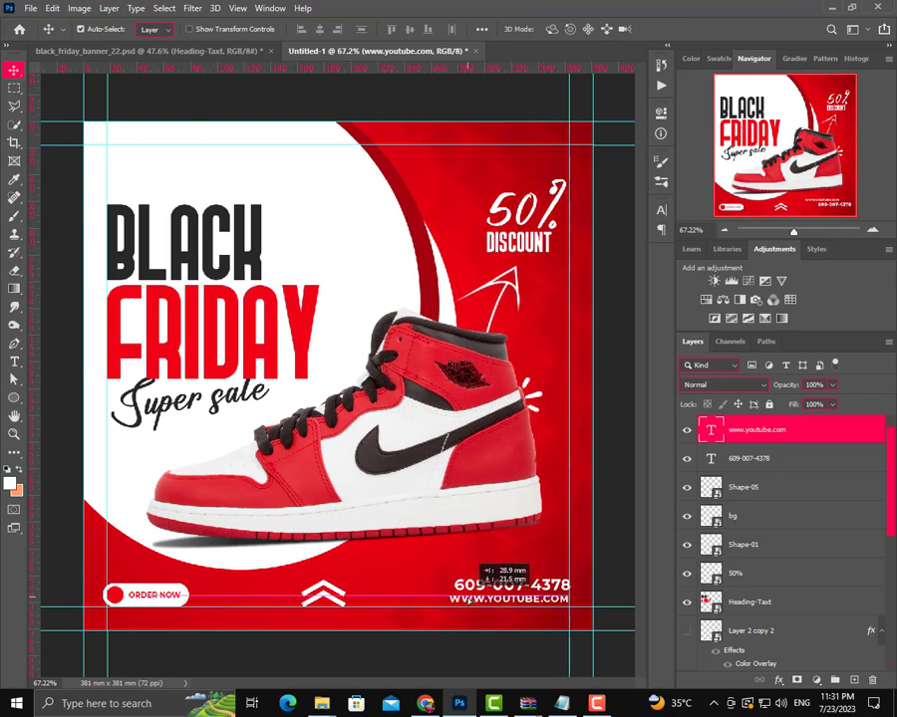
{"action": "scroll", "coordinate": [503, 616], "scroll_direction": "up", "scroll_amount": 1}
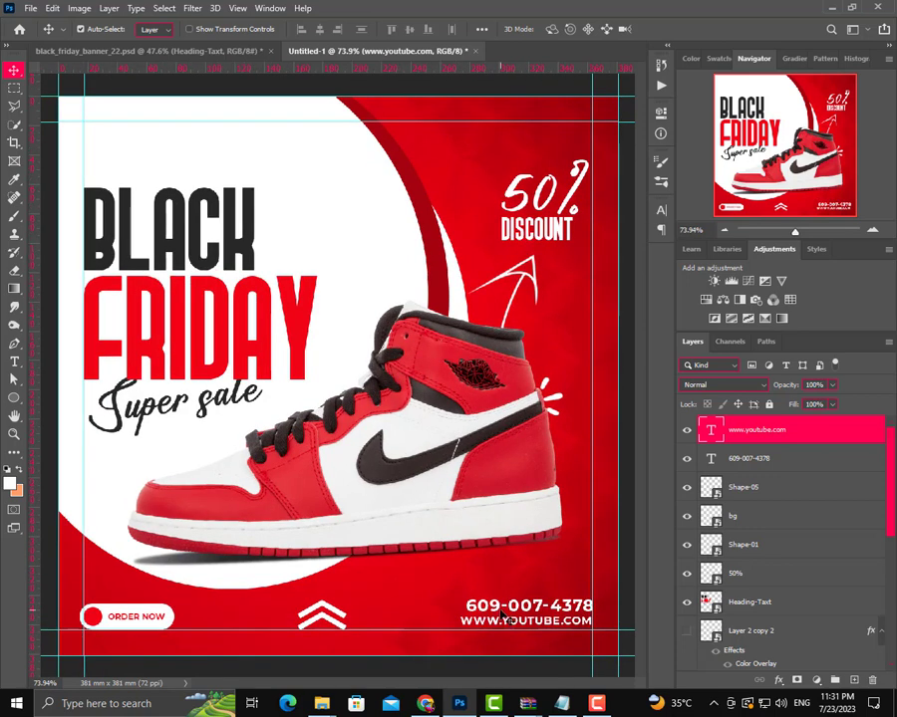
Nudge the phone number left and down and the website line down to tighten the contact block.
{"action": "left_click", "coordinate": [498, 609]}
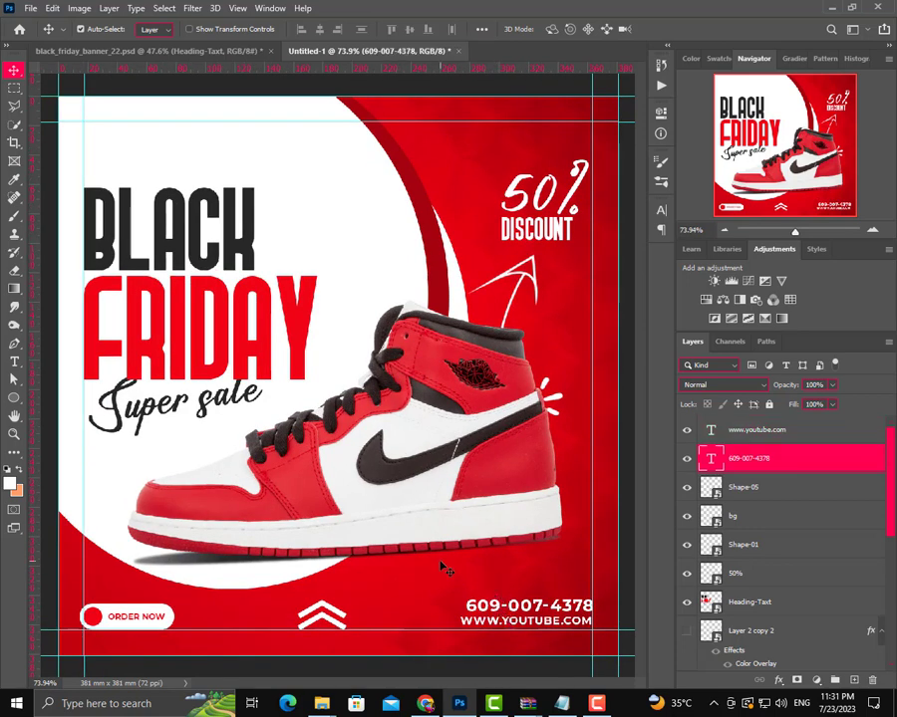
{"action": "key", "text": "Left"}
{"action": "key", "text": "Left"}
{"action": "key", "text": "Left"}
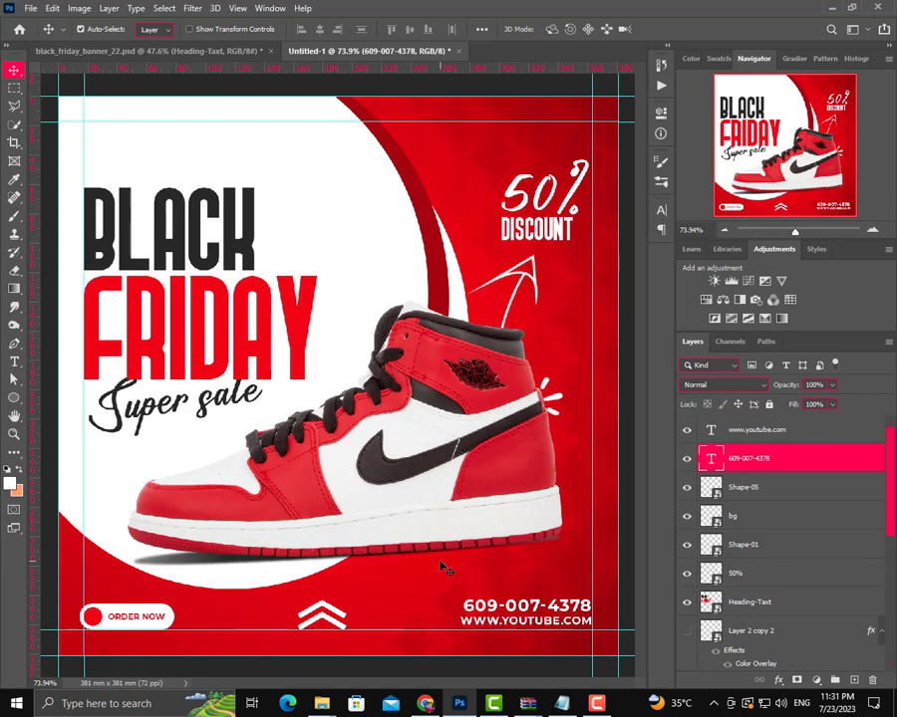
{"action": "left_click", "coordinate": [495, 624]}
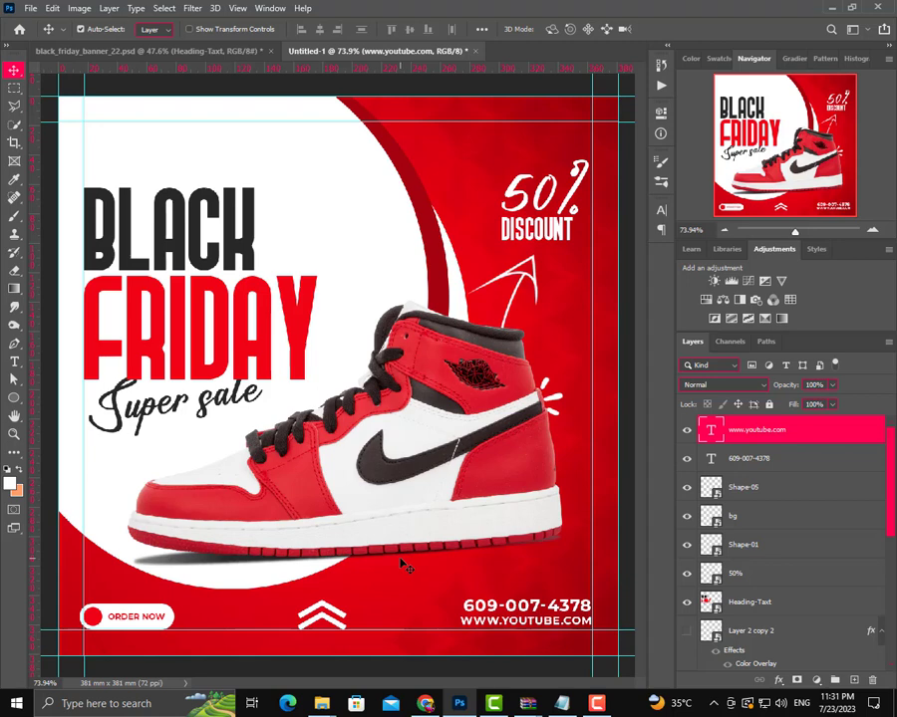
{"action": "key", "text": "Down"}
{"action": "key", "text": "Down"}
{"action": "key", "text": "Down"}
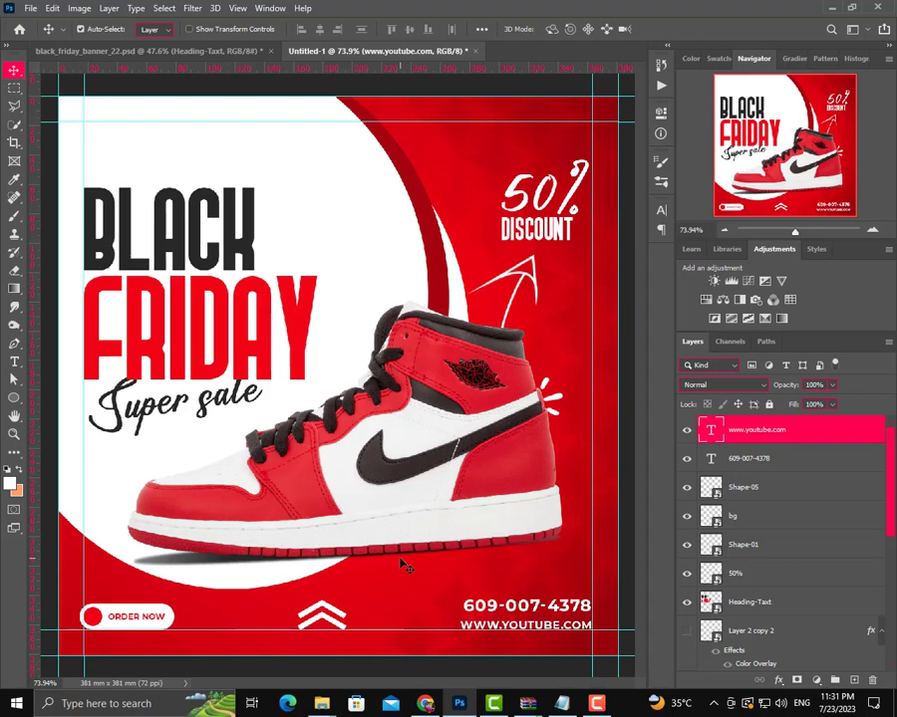
{"action": "left_click", "coordinate": [499, 611]}
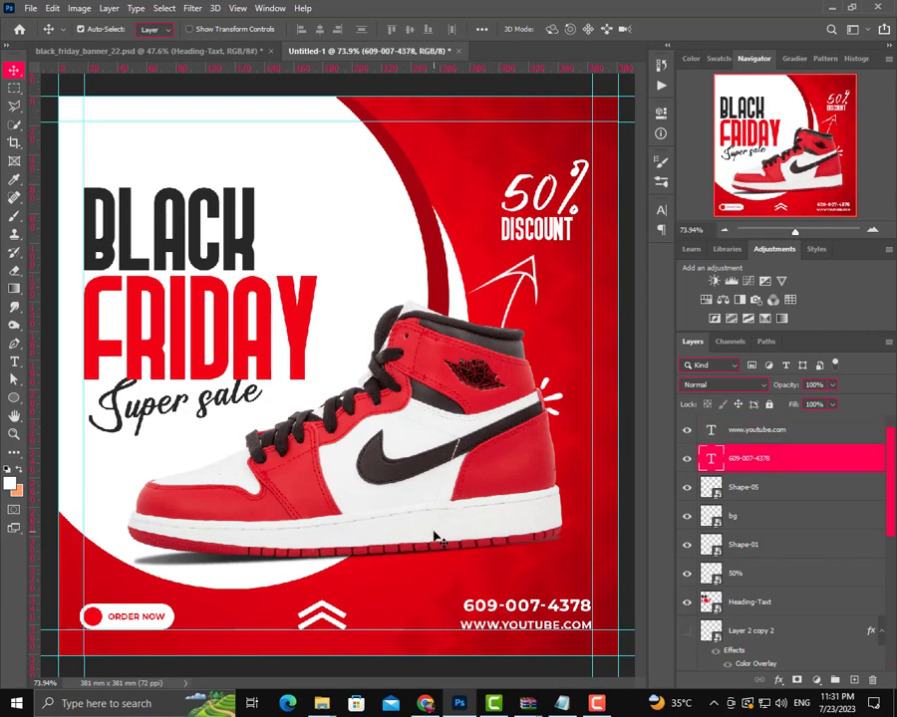
{"action": "key", "text": "Down"}
{"action": "key", "text": "Down"}
{"action": "key", "text": "Down"}
{"action": "key", "text": "Down"}
{"action": "key", "text": "Down"}
{"action": "key", "text": "Down"}
{"action": "key", "text": "Down"}
{"action": "key", "text": "Down"}
{"action": "key", "text": "Down"}
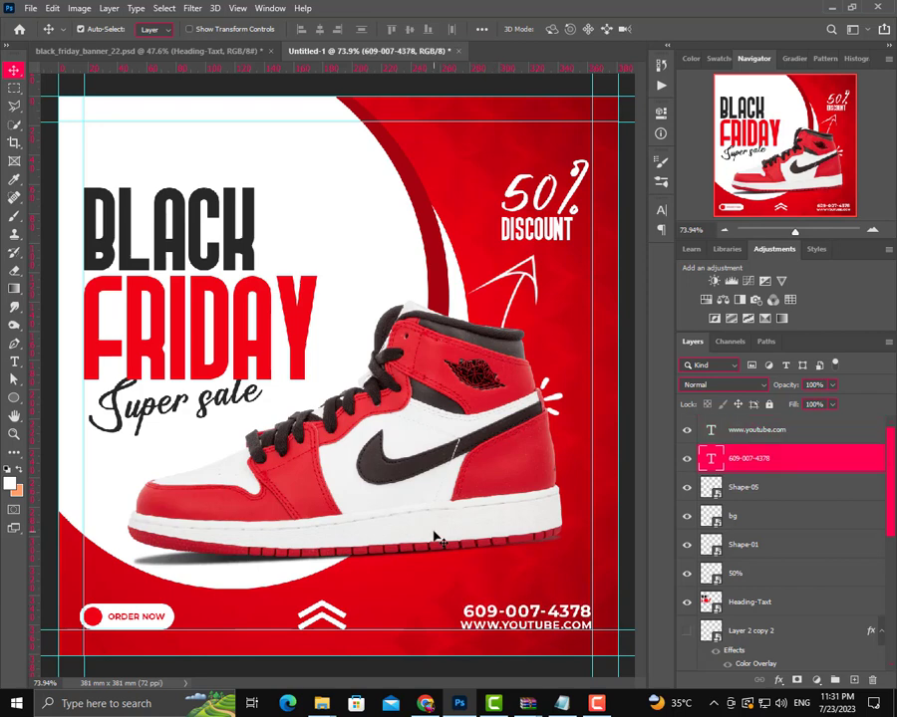
Drag the Logo file from the assets folder over to Photoshop.
{"action": "scroll", "coordinate": [436, 538], "scroll_direction": "down", "scroll_amount": 2}
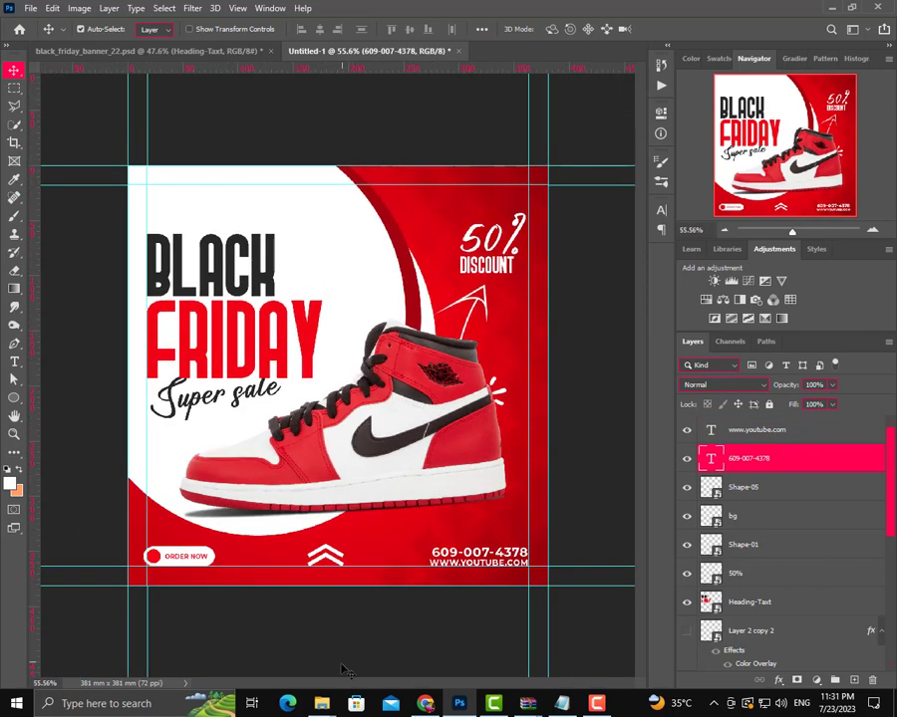
{"action": "left_click", "coordinate": [433, 592]}
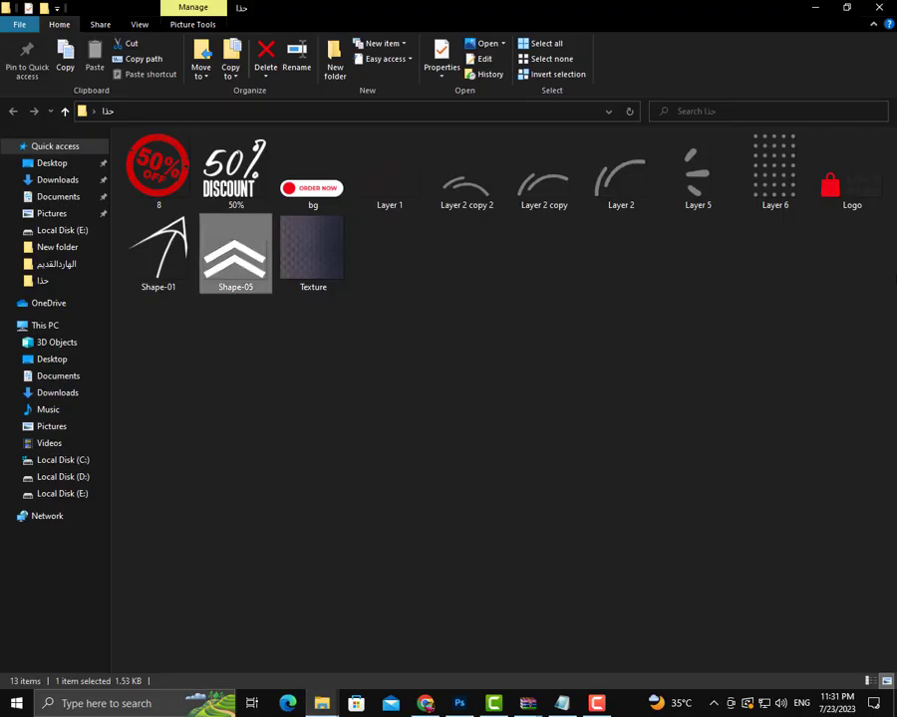
{"action": "left_click_drag", "start_coordinate": [849, 186], "coordinate": [460, 705]}
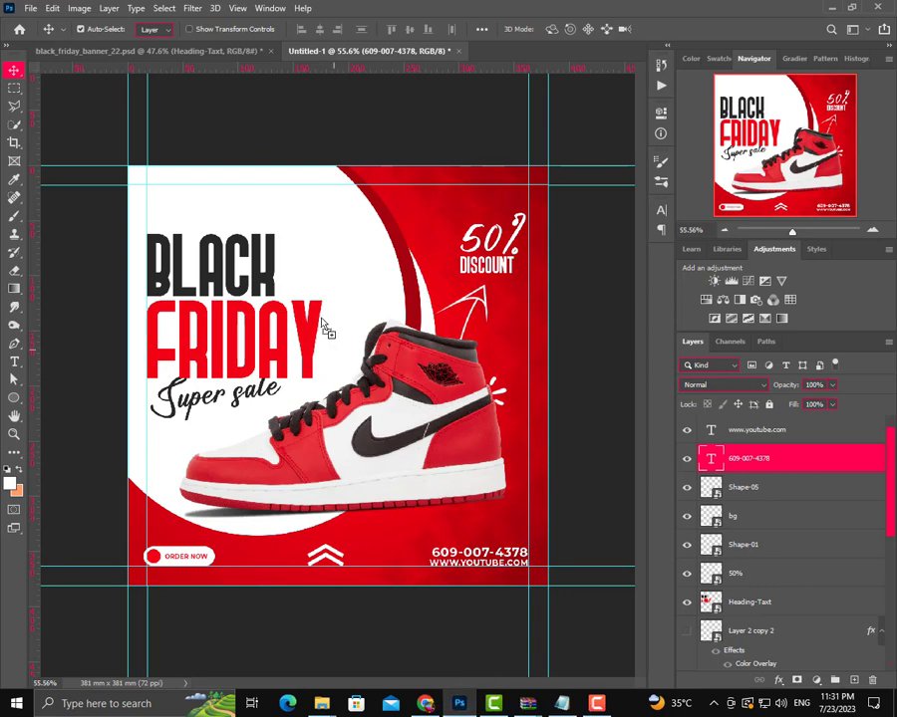
Place the LOGO HERE image, commit it, and move it to the top-left corner.
{"action": "left_click_drag", "start_coordinate": [459, 705], "coordinate": [206, 230]}
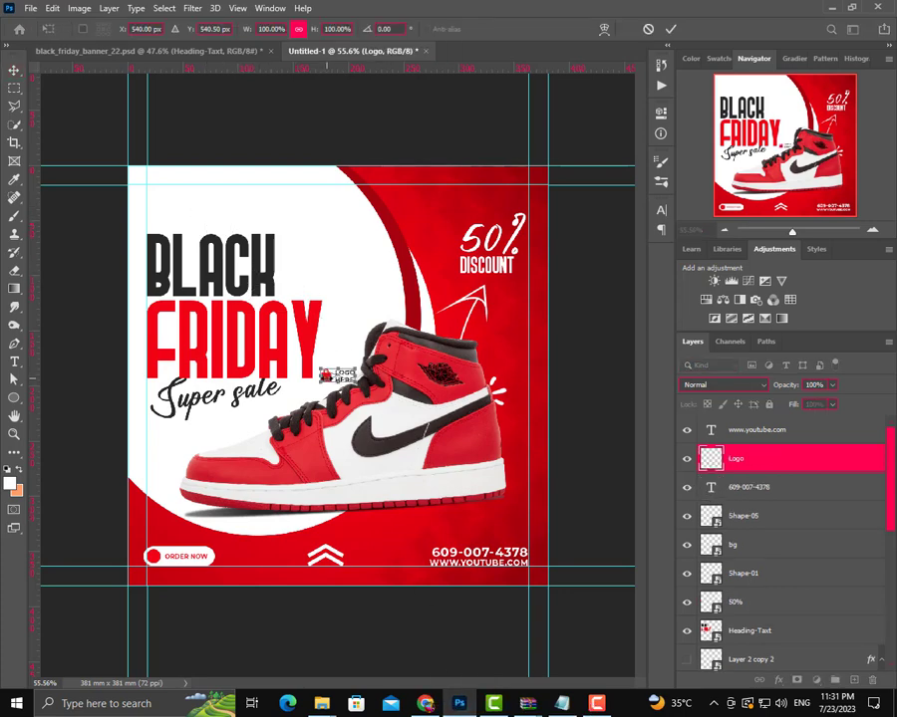
{"action": "left_click", "coordinate": [670, 29]}
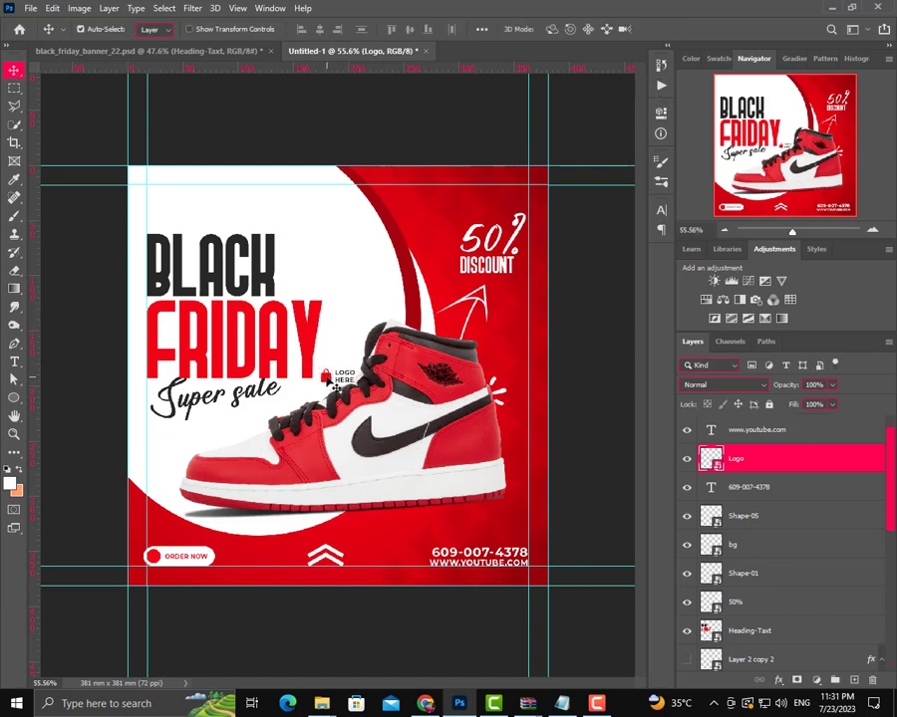
{"action": "left_click_drag", "start_coordinate": [338, 386], "coordinate": [151, 195]}
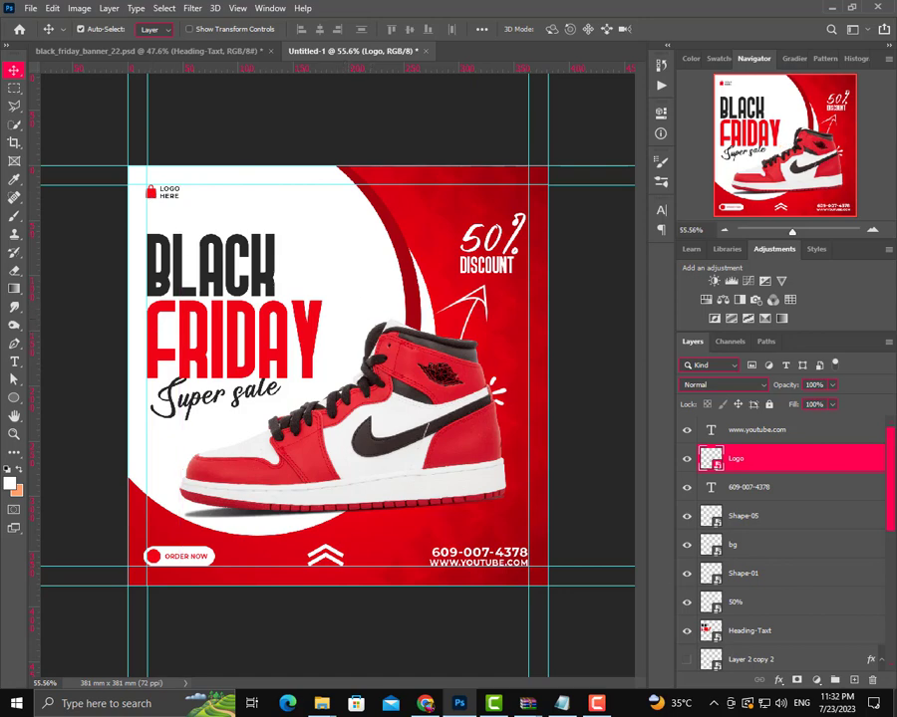
{"action": "key", "text": "super+d"}
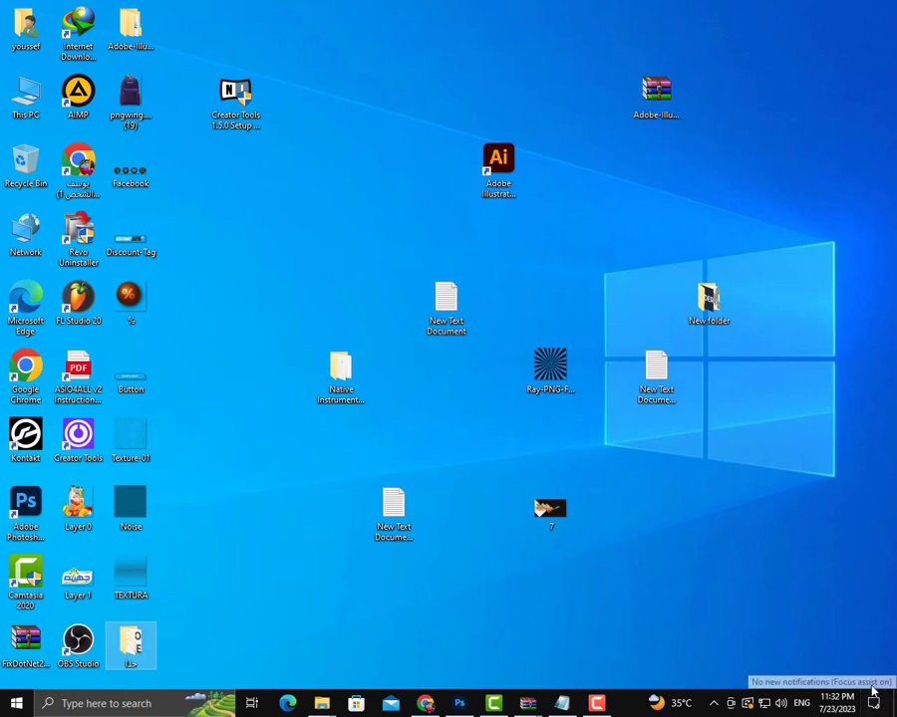
Open New folder, preview facebook.png, and drag it over to Photoshop.
{"action": "left_click", "coordinate": [709, 301]}
{"action": "double_click", "coordinate": [723, 325]}
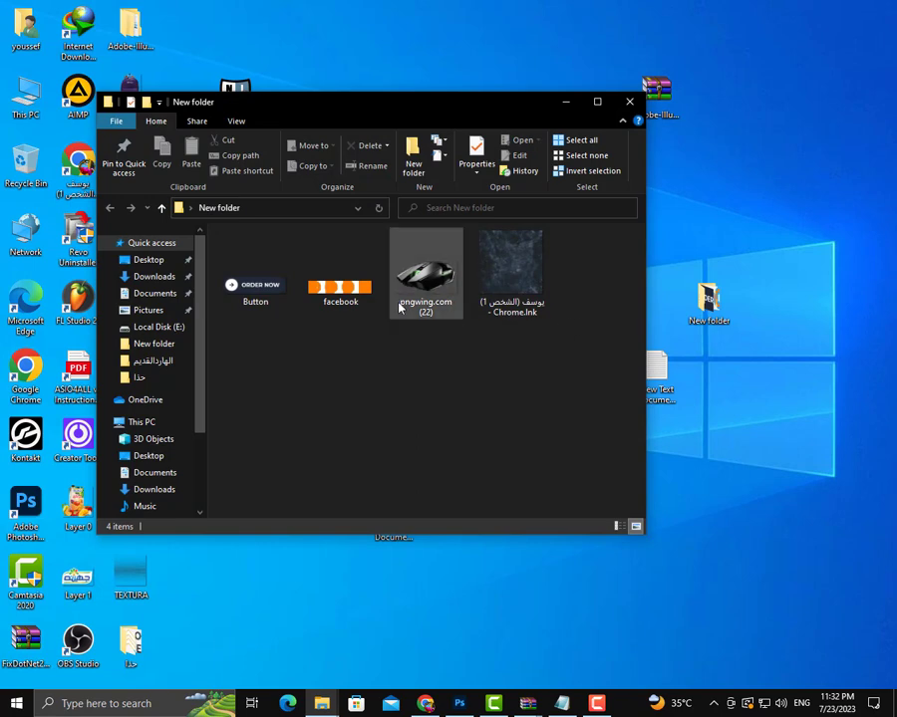
{"action": "double_click", "coordinate": [347, 290]}
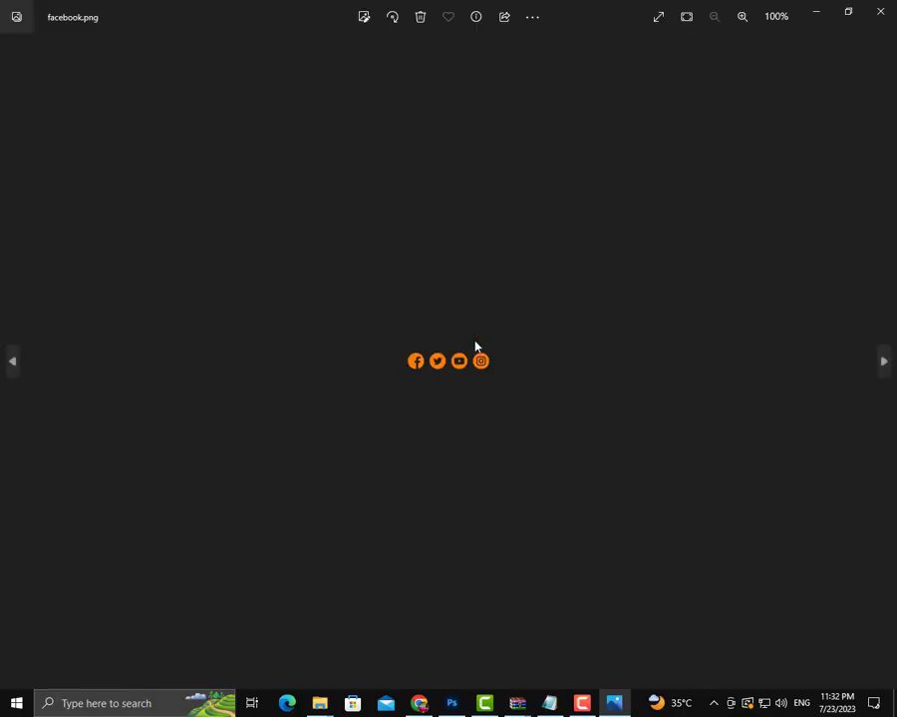
{"action": "left_click", "coordinate": [880, 11]}
{"action": "left_click_drag", "start_coordinate": [343, 290], "coordinate": [497, 419]}
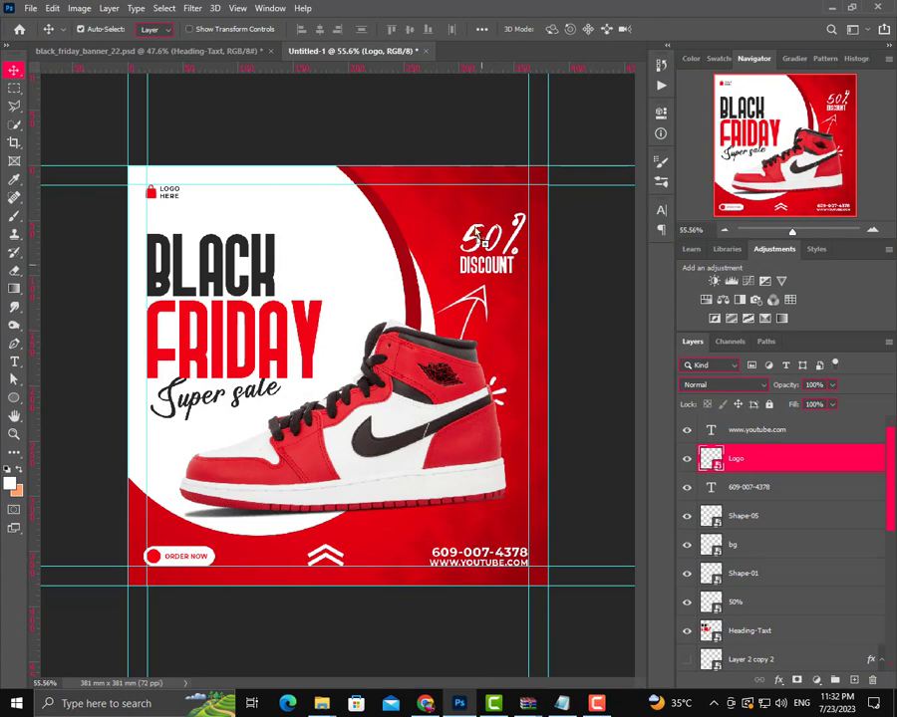
Place the orange facebook social icons row and move it to the top-right corner above 50% DISCOUNT.
{"action": "left_click_drag", "start_coordinate": [498, 421], "coordinate": [331, 344]}
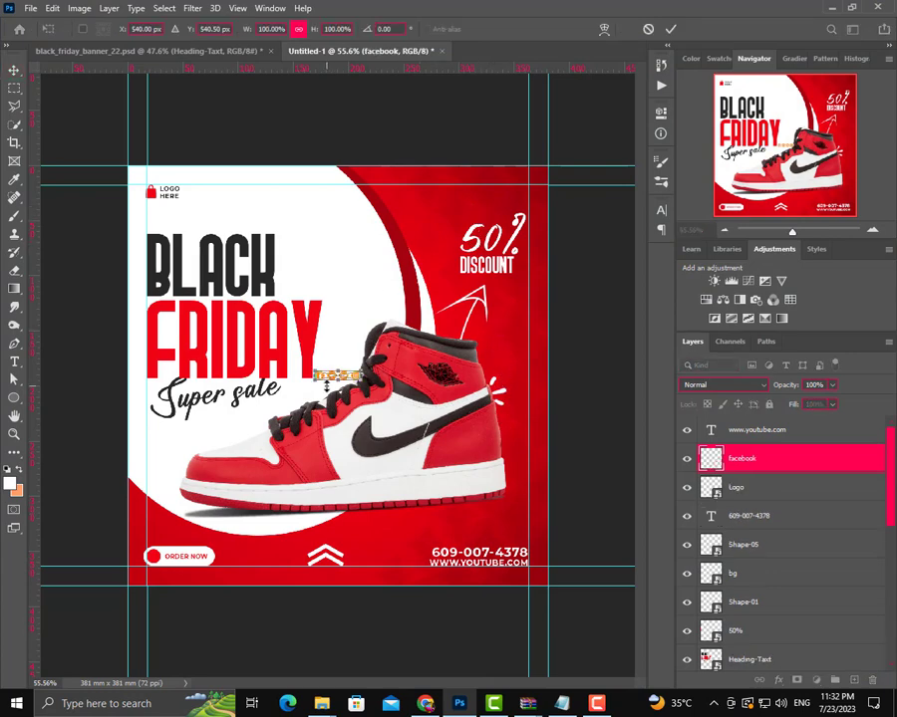
{"action": "left_click", "coordinate": [671, 28]}
{"action": "scroll", "coordinate": [364, 371], "scroll_direction": "up", "scroll_amount": 2}
{"action": "scroll", "coordinate": [363, 370], "scroll_direction": "up", "scroll_amount": 2}
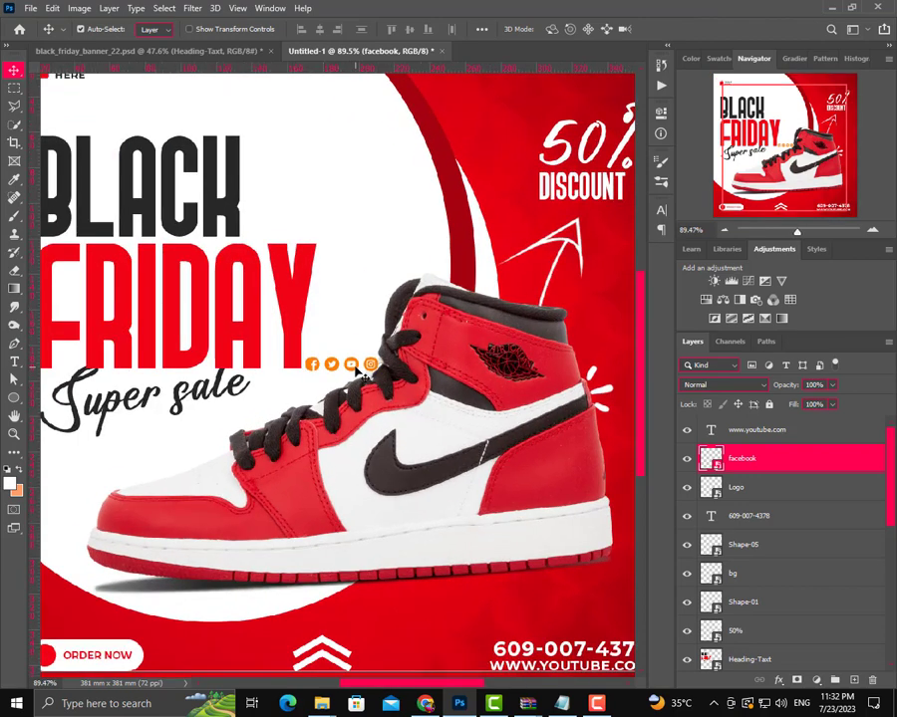
{"action": "left_click_drag", "start_coordinate": [361, 370], "coordinate": [521, 147]}
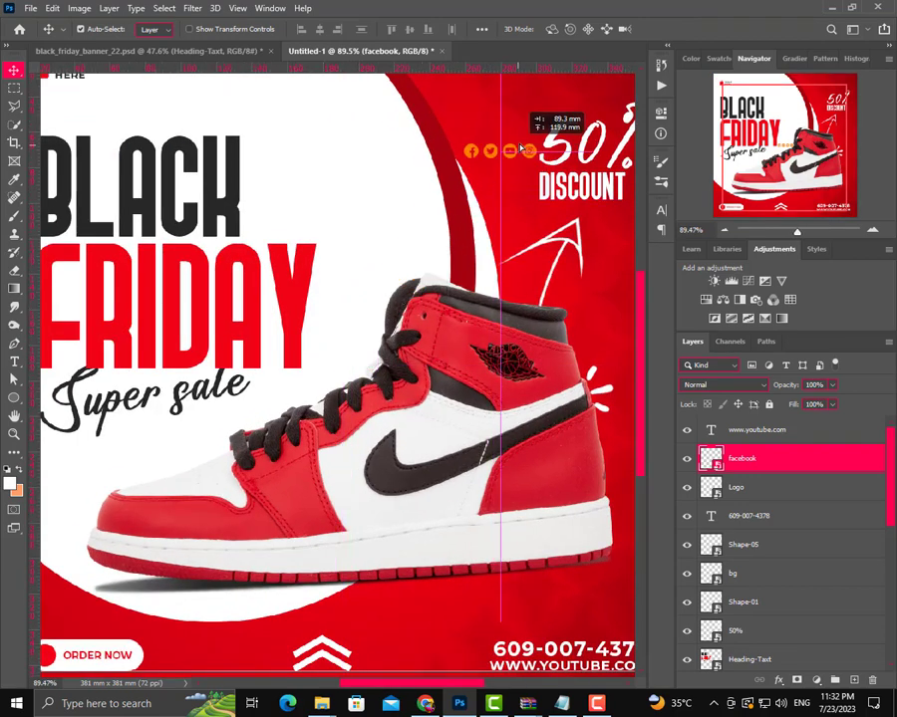
{"action": "scroll", "coordinate": [521, 147], "scroll_direction": "down", "scroll_amount": 2}
{"action": "scroll", "coordinate": [478, 199], "scroll_direction": "down", "scroll_amount": 2}
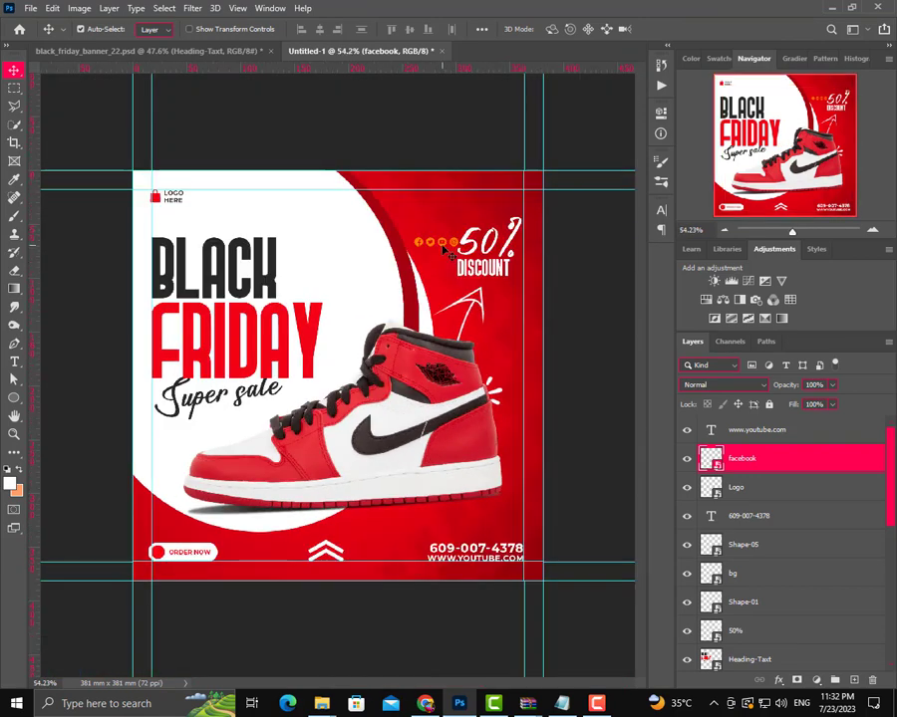
{"action": "left_click_drag", "start_coordinate": [450, 252], "coordinate": [507, 203]}
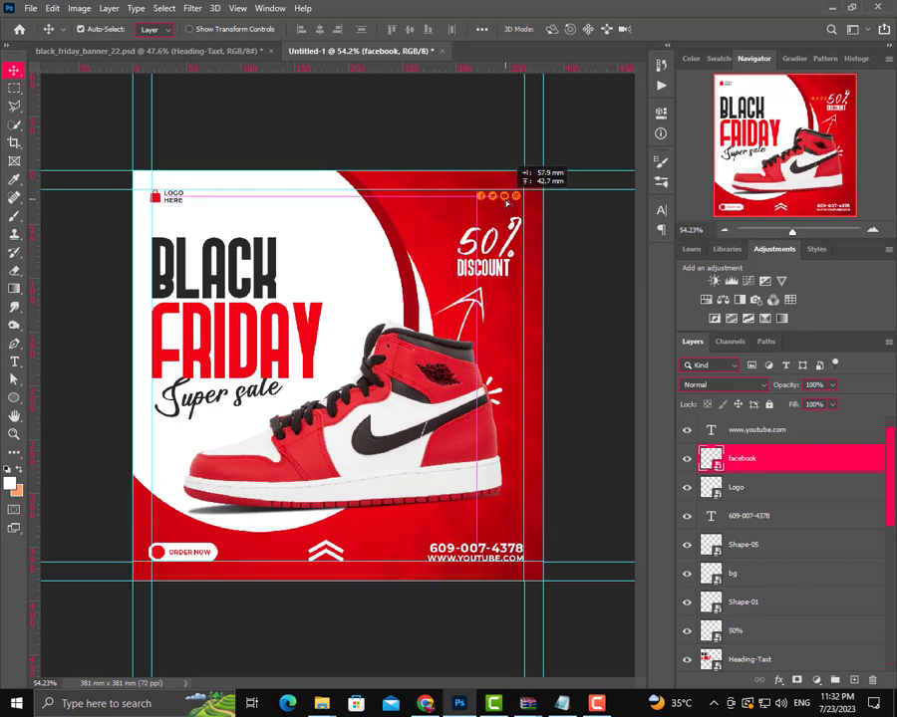
{"action": "left_click_drag", "start_coordinate": [507, 203], "coordinate": [507, 203]}
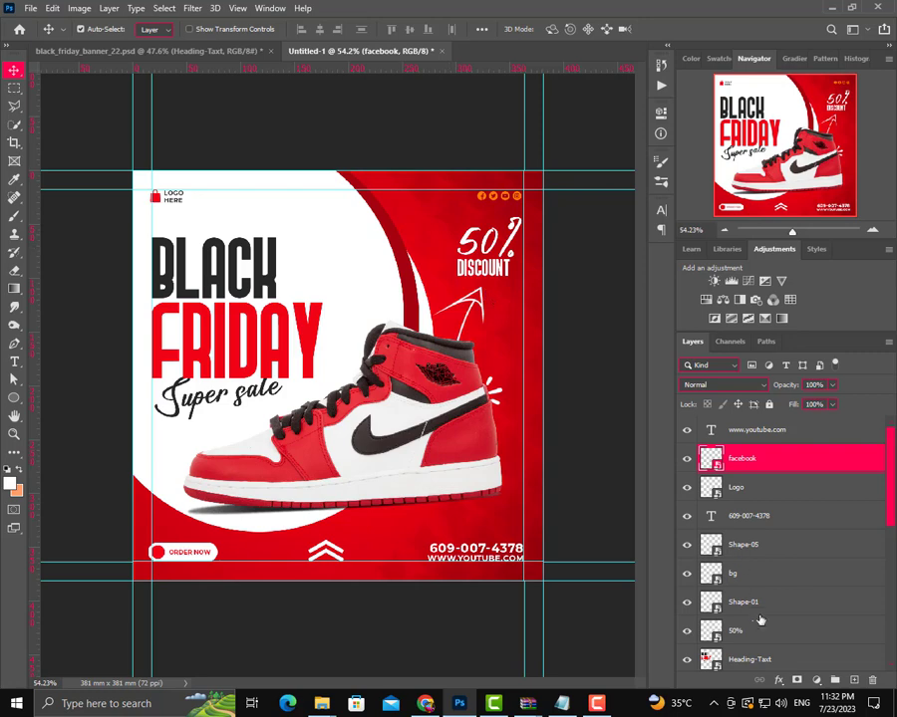
Give the facebook layer a white Color Overlay so the top-right social icons turn white.
{"action": "left_click", "coordinate": [778, 679]}
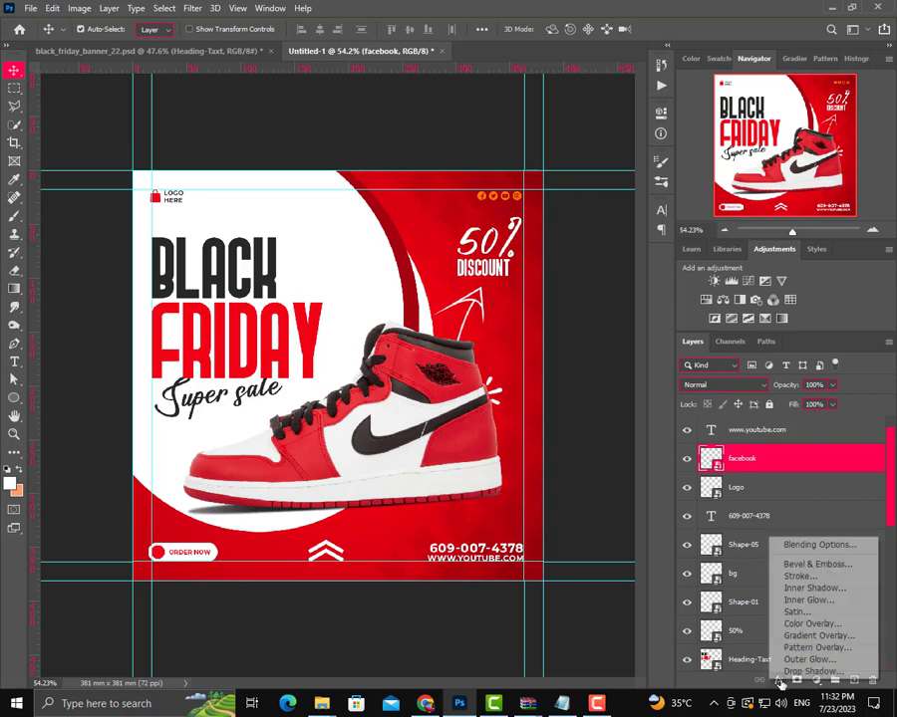
{"action": "left_click", "coordinate": [809, 624]}
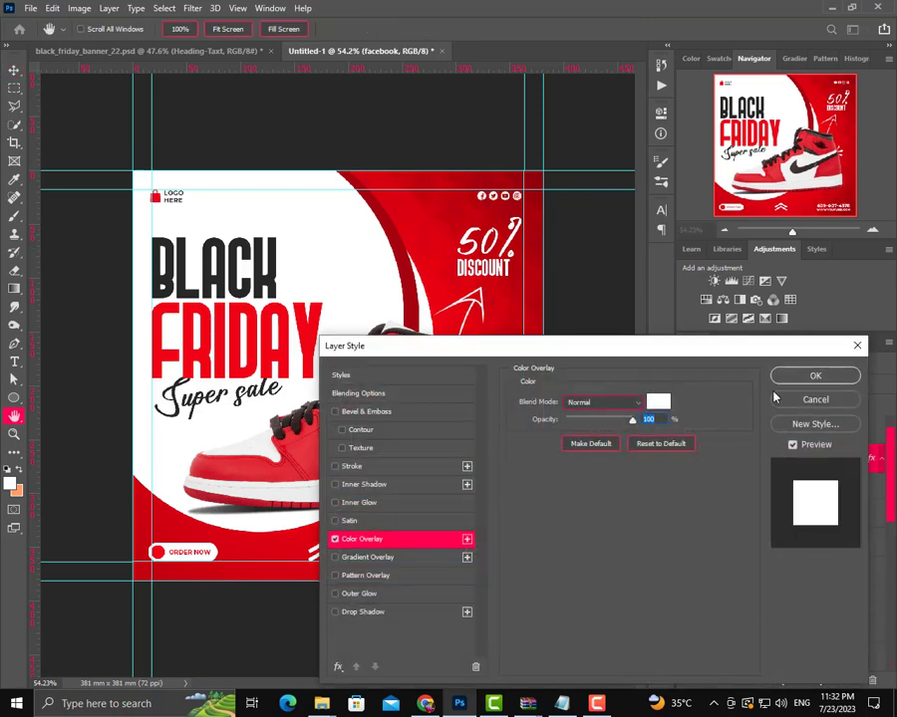
{"action": "left_click", "coordinate": [777, 376]}
{"action": "scroll", "coordinate": [514, 434], "scroll_direction": "down", "scroll_amount": 2}
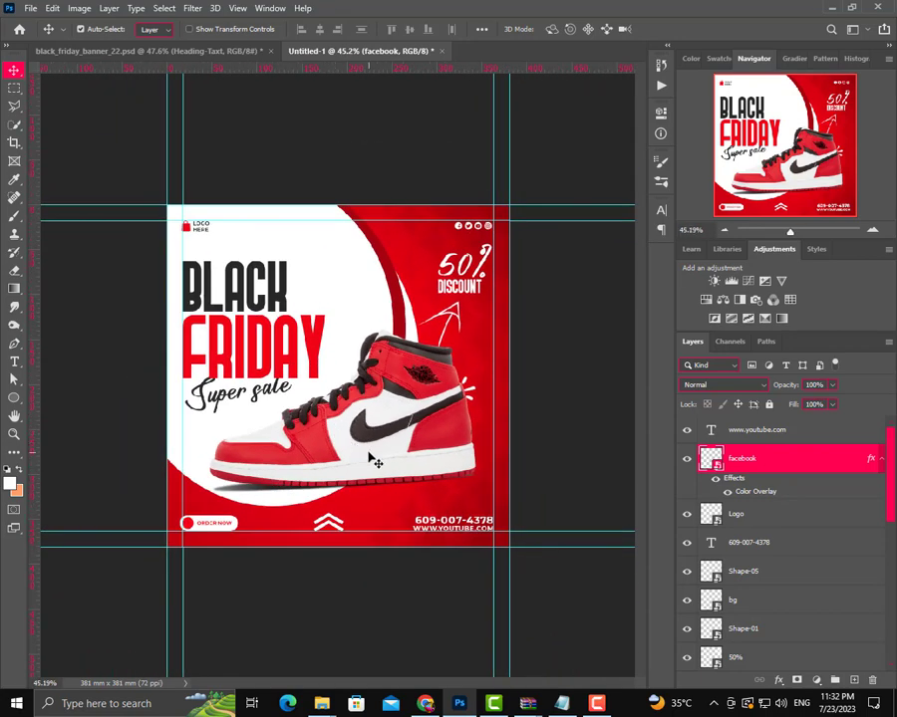
Clip a Levels adjustment to the pngegg (4) sneaker and set midtone gamma to about 0.87.
{"action": "left_click", "coordinate": [433, 438]}
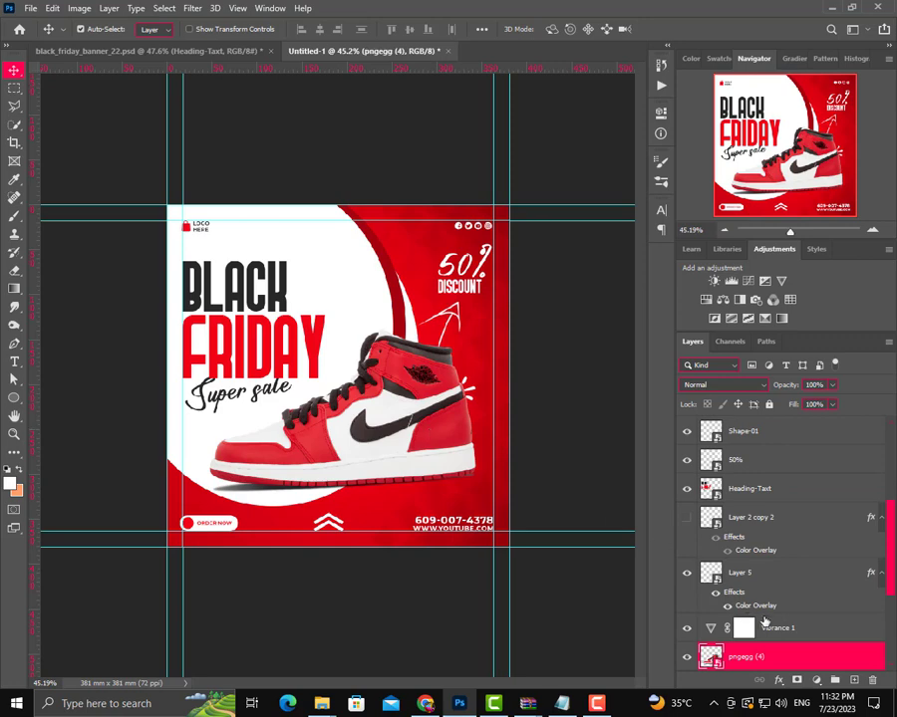
{"action": "left_click", "coordinate": [816, 681]}
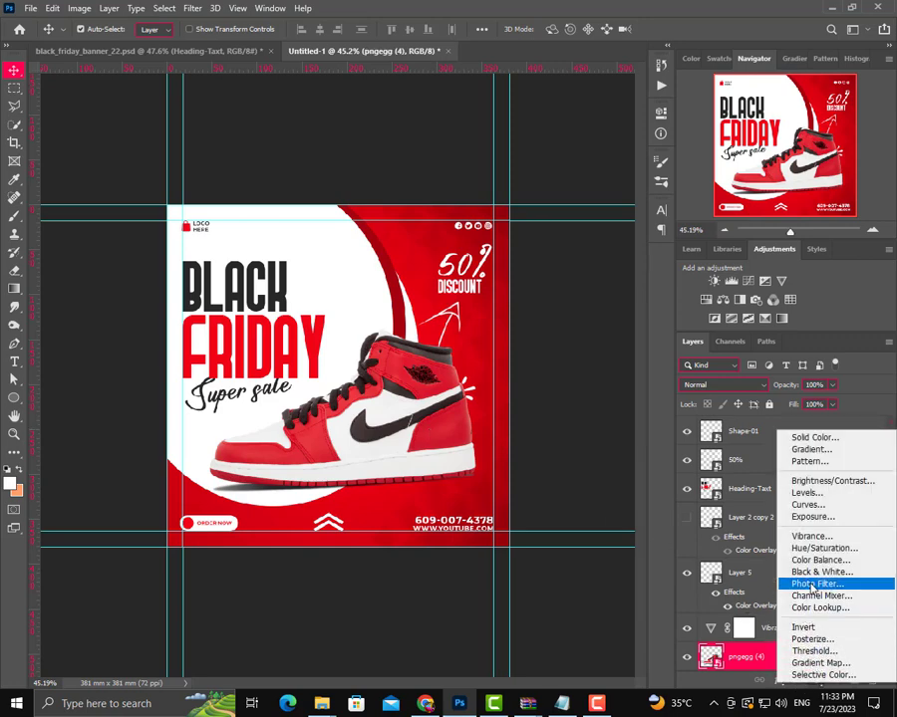
{"action": "left_click", "coordinate": [807, 492]}
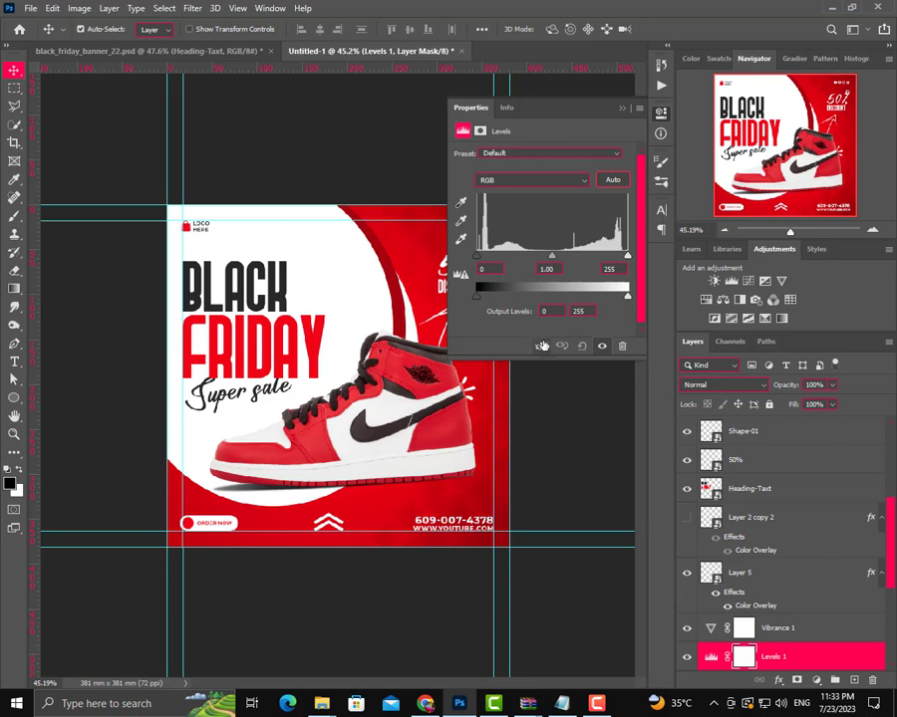
{"action": "left_click", "coordinate": [540, 346]}
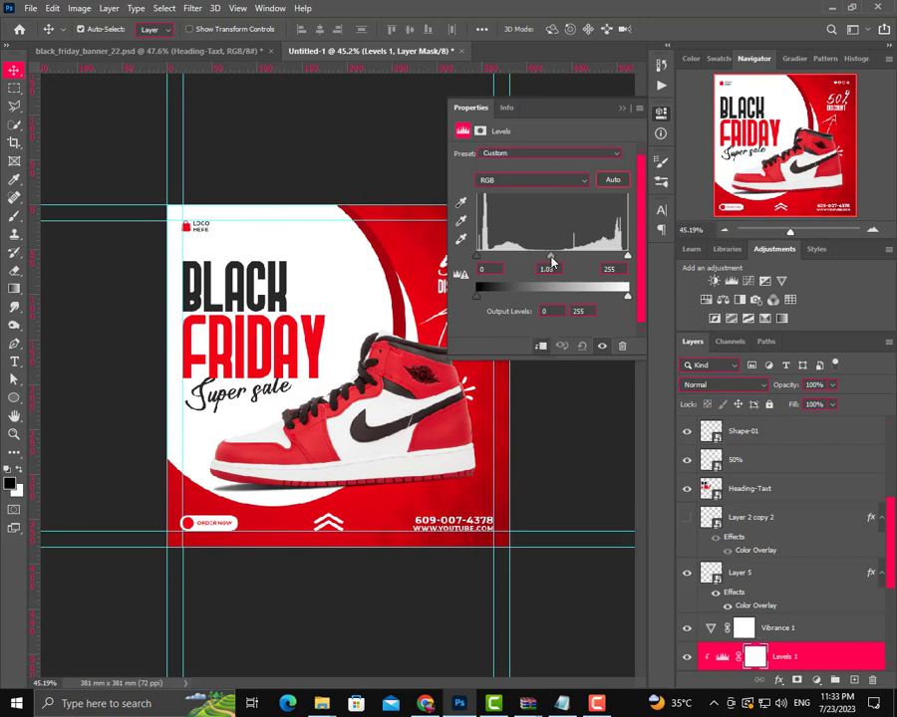
{"action": "left_click_drag", "start_coordinate": [552, 261], "coordinate": [558, 273]}
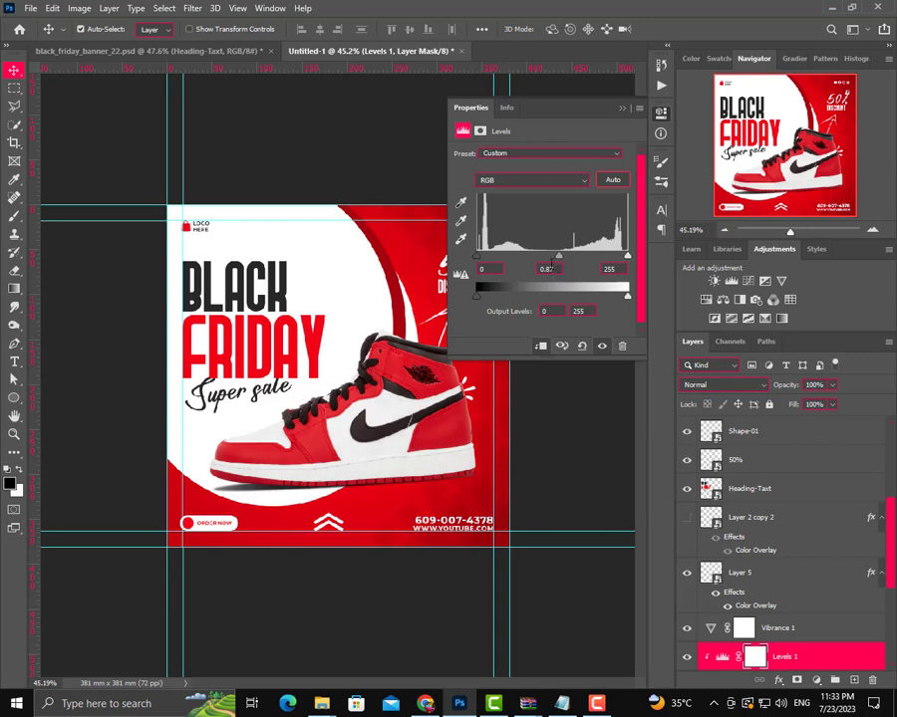
{"action": "left_click", "coordinate": [622, 107]}
{"action": "scroll", "coordinate": [304, 537], "scroll_direction": "up", "scroll_amount": 3}
{"action": "scroll", "coordinate": [354, 496], "scroll_direction": "up", "scroll_amount": 2}
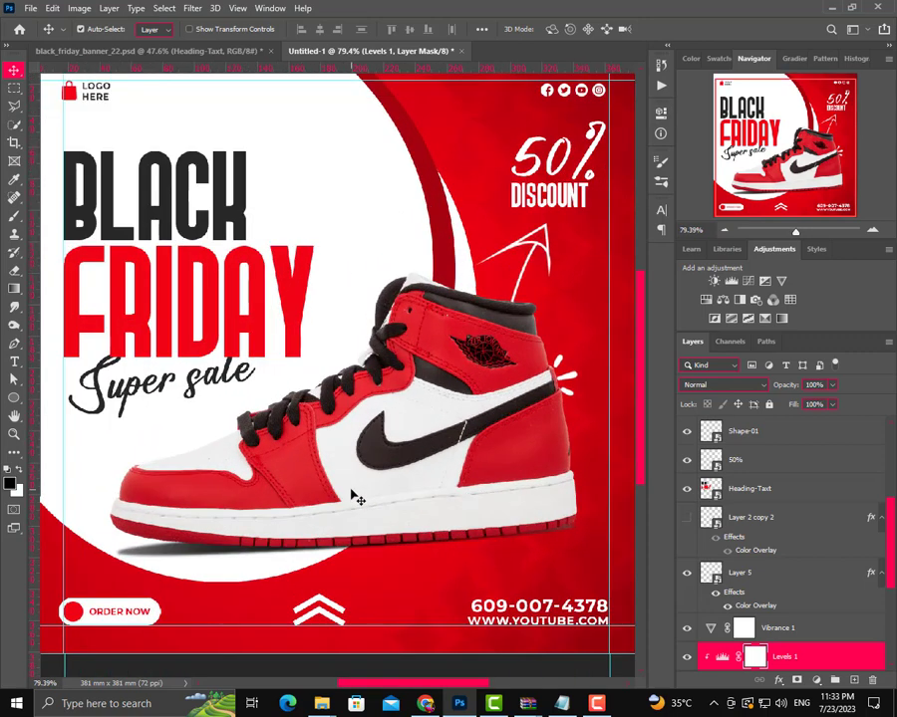
{"action": "scroll", "coordinate": [355, 496], "scroll_direction": "down", "scroll_amount": 5}
{"action": "left_click", "coordinate": [595, 704]}
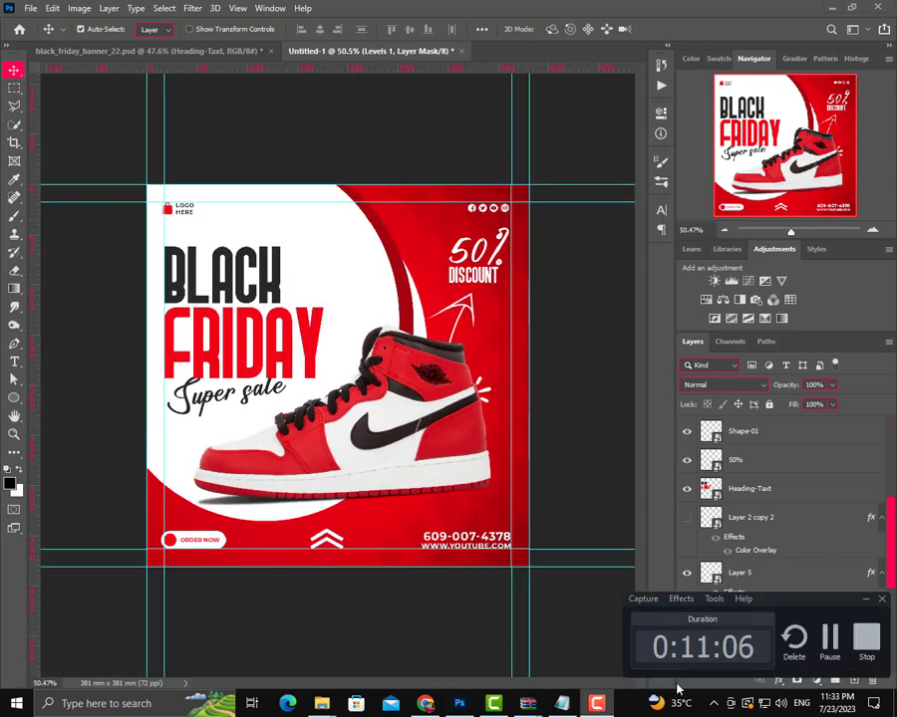